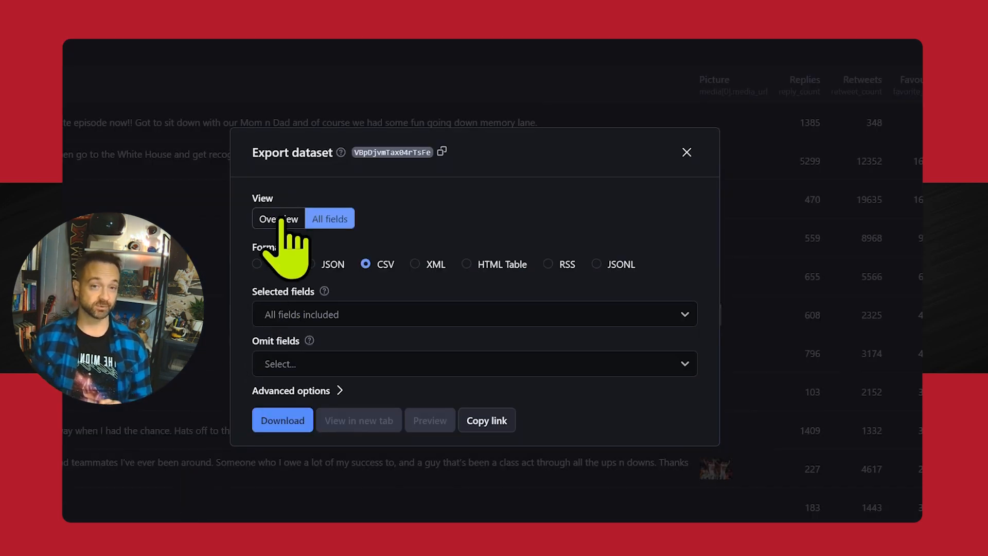
Compare the All fields and Overview view options for the CSV dataset export, ending on Overview.
left_click(281, 219)
left_click(332, 219)
left_click(284, 216)
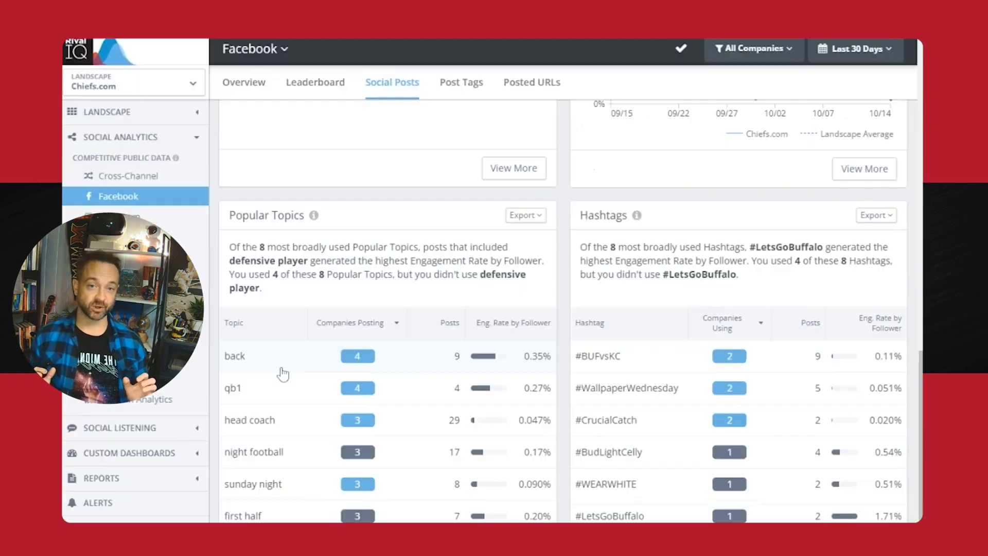
In Rival IQ, examine the Facebook social posts analytics: popular topics, hashtags, likely boosted posts, post types and post times.
scroll(282, 375, "down", 5)
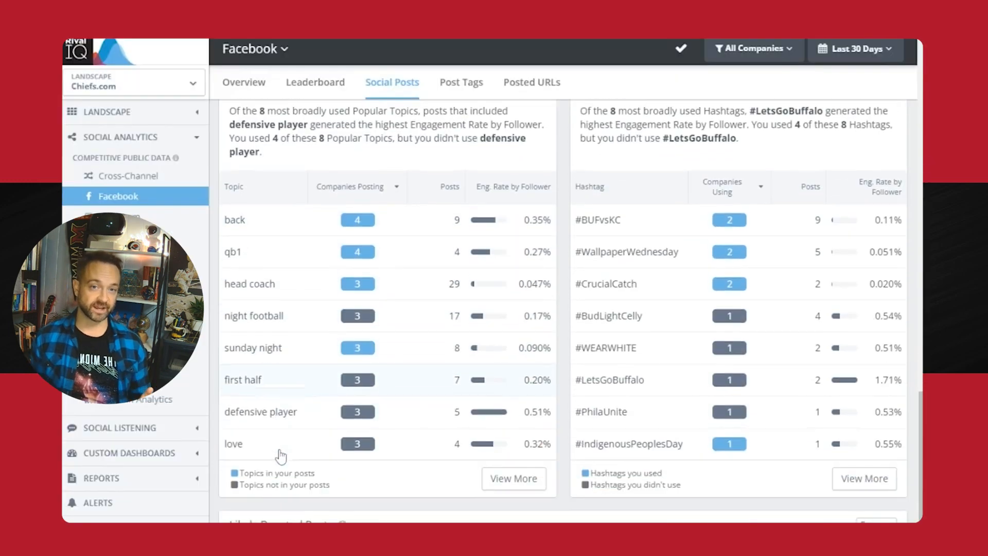
scroll(281, 456, "down", 9)
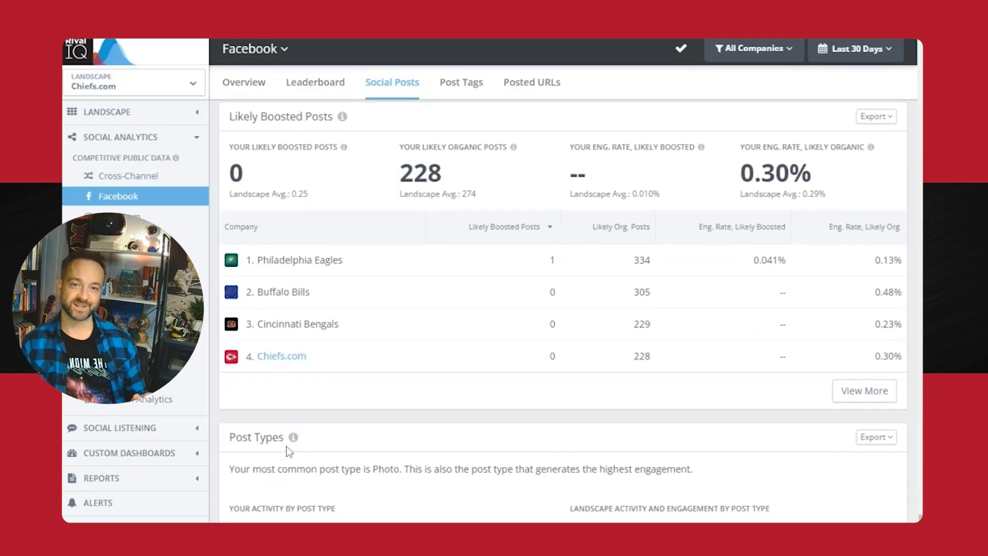
scroll(293, 445, "down", 2)
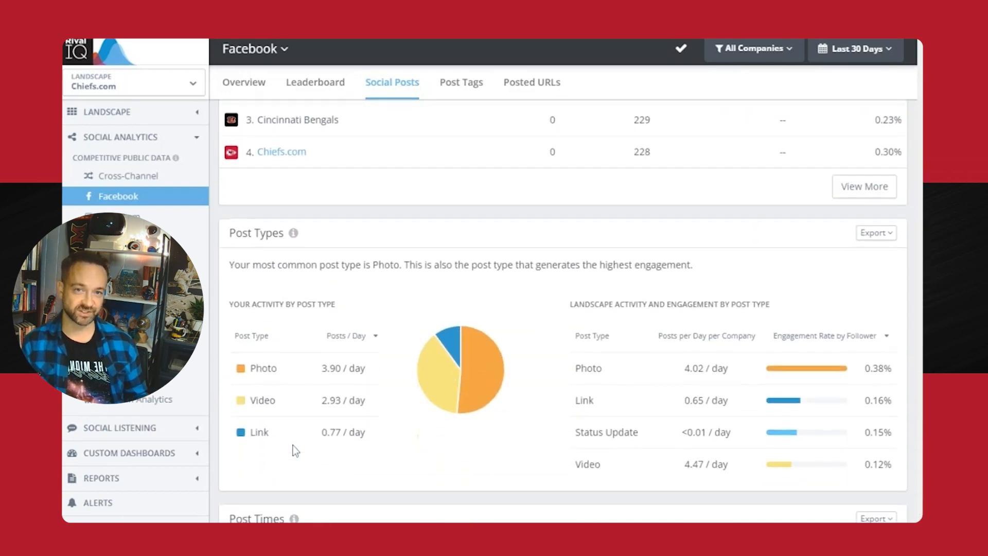
scroll(609, 465, "down", 3)
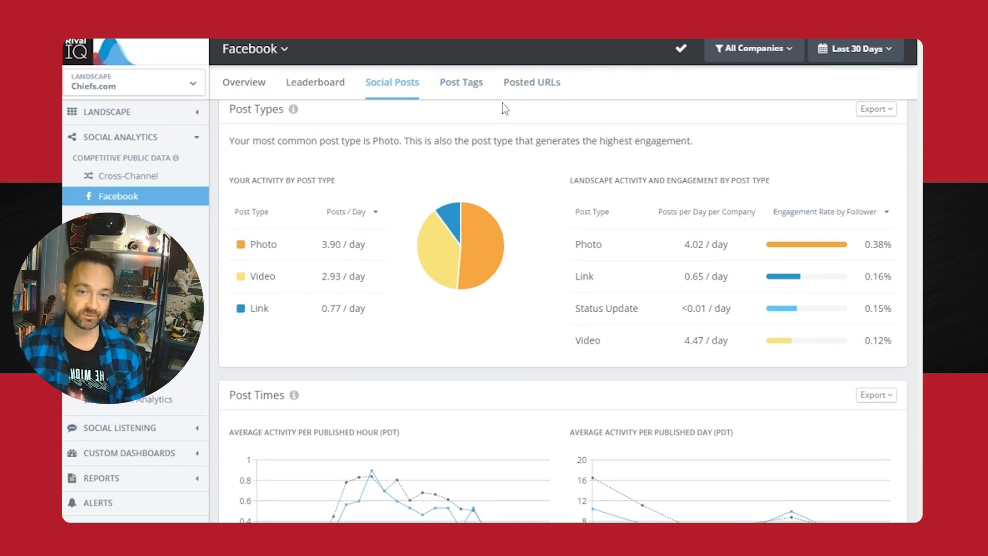
scroll(538, 183, "up", 8)
scroll(539, 184, "up", 10)
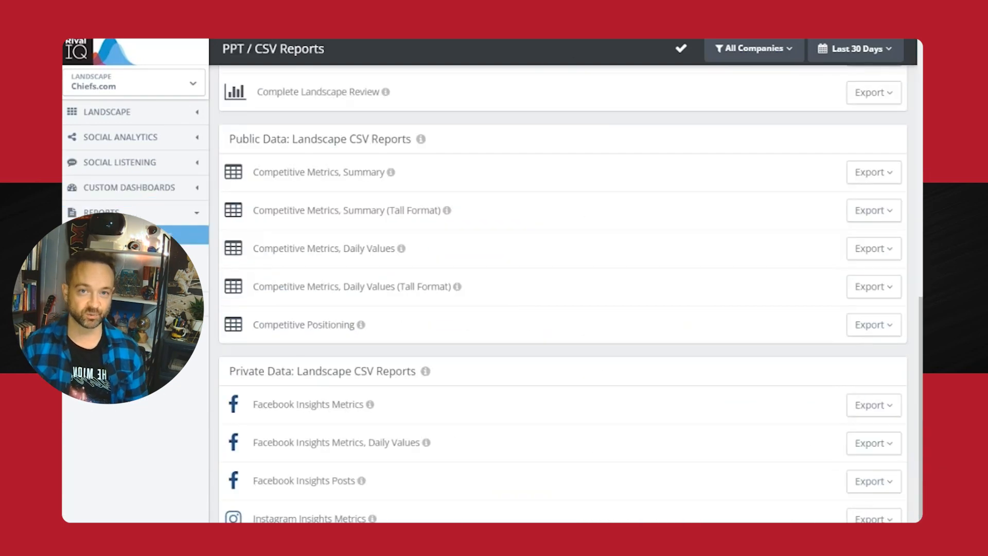
Open the export options for the Competitive Metrics, Daily Values report among the public landscape CSV reports.
left_click_drag(273, 248, 456, 252)
left_click(587, 251)
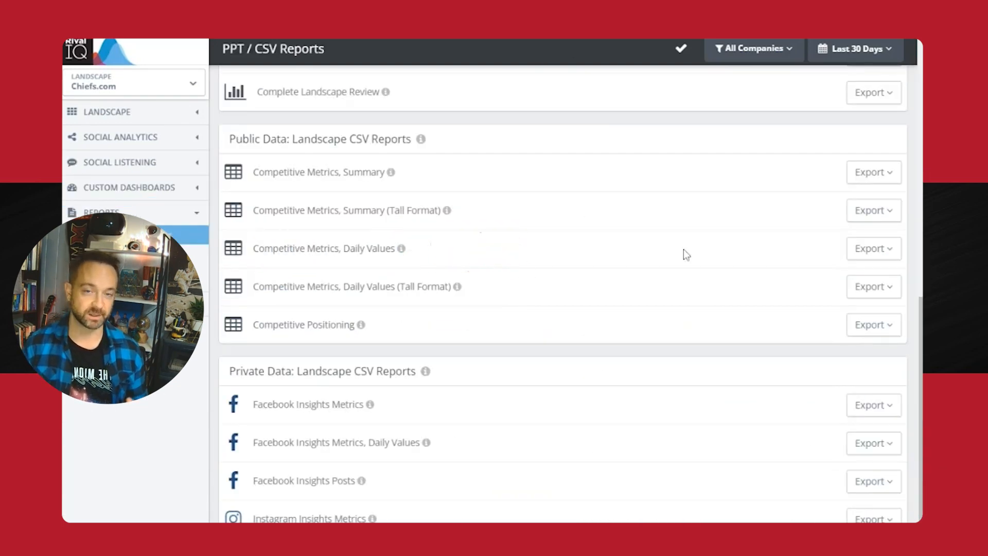
left_click(880, 252)
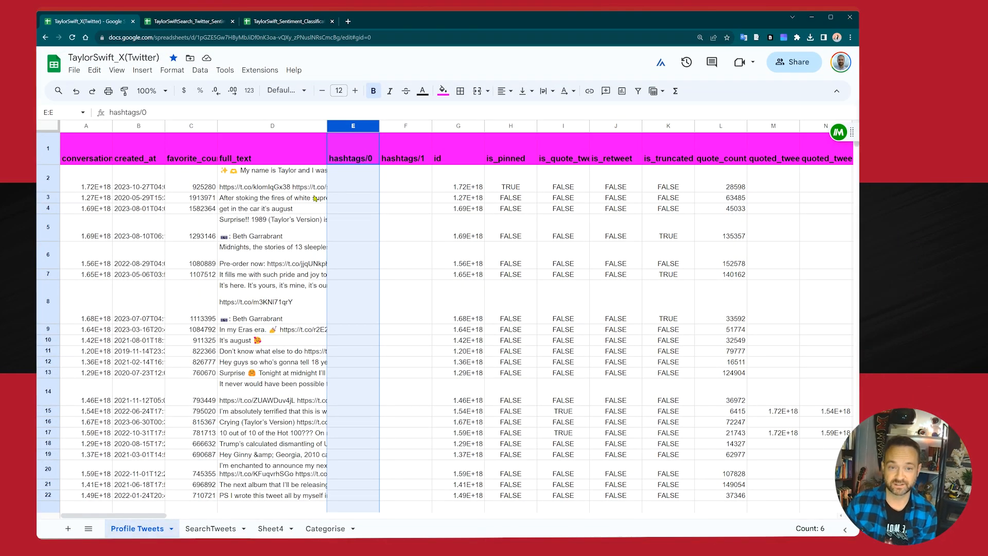
In the Google Sheets Profile Tweets sheet, insert six blank columns before the hashtags/0 column.
left_click(245, 127)
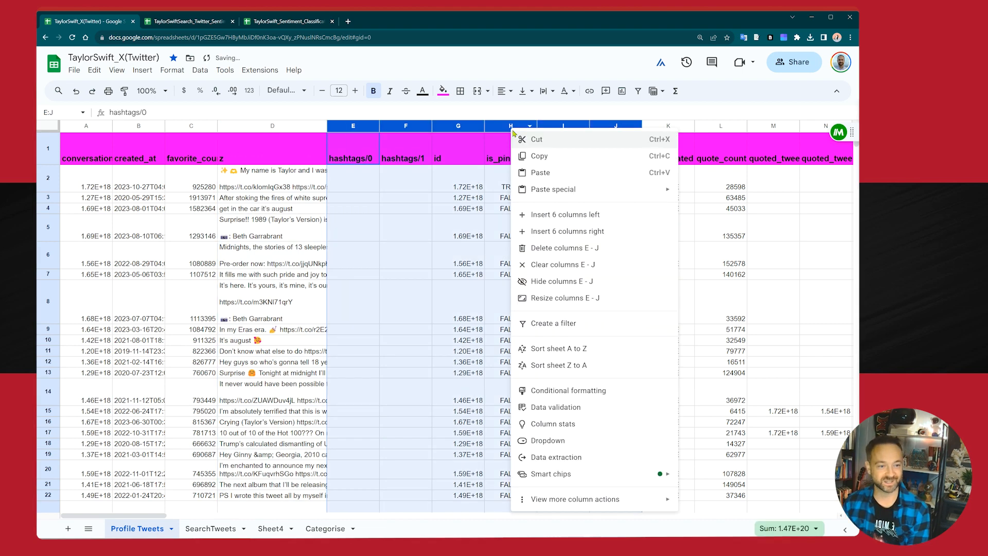
left_click(570, 221)
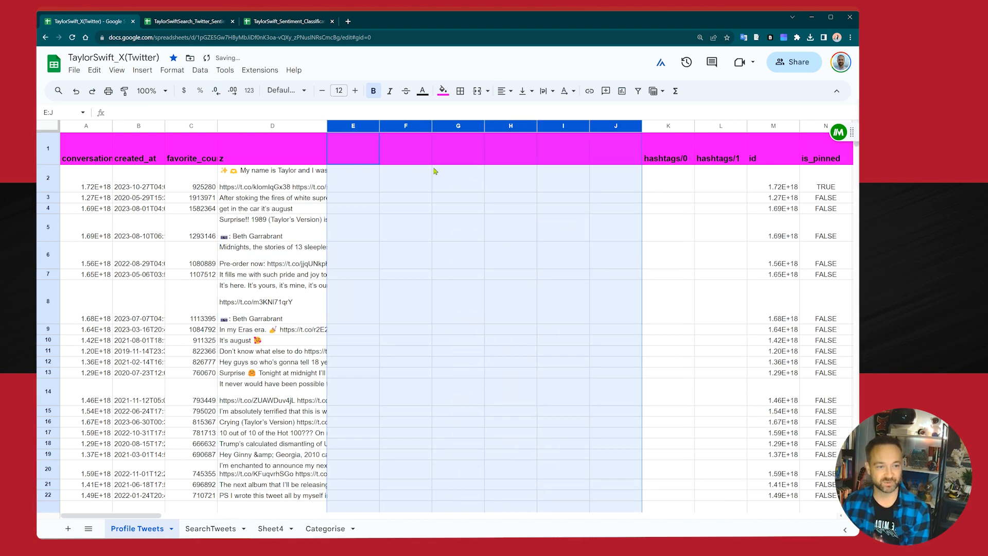
Copy the six headers from Category List to sentiment score on SearchTweets into Profile Tweets, starting at cell E1.
left_click(355, 164)
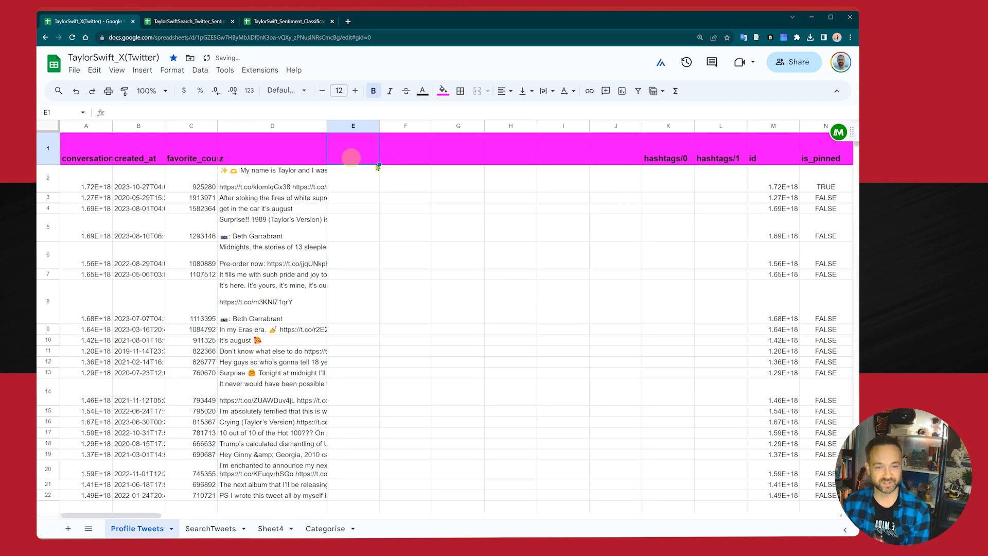
left_click(218, 530)
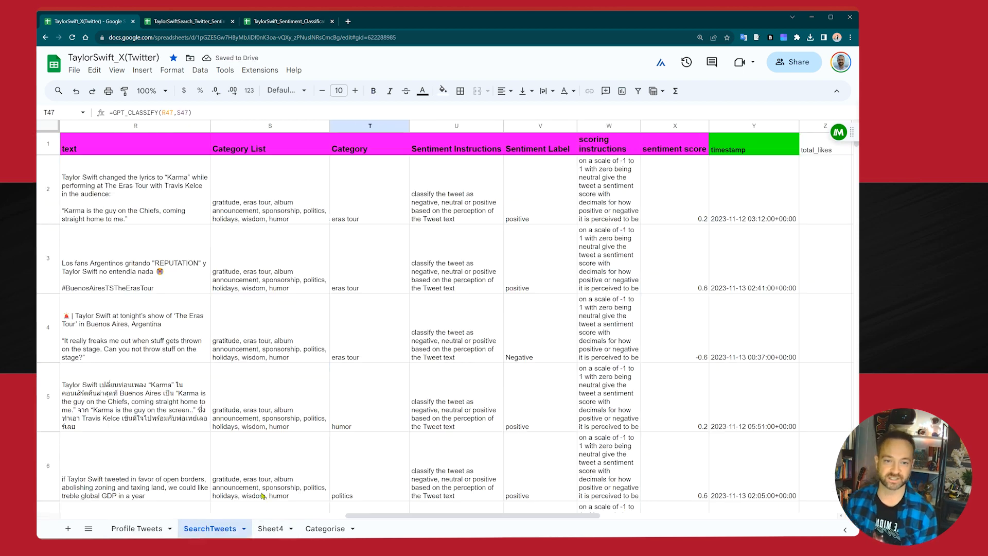
left_click(237, 150)
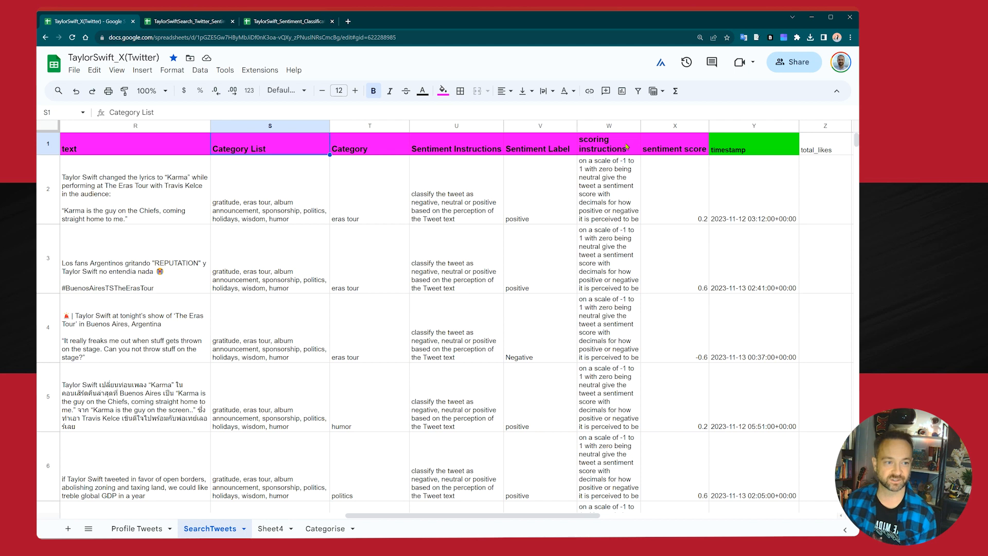
left_click(651, 146, "shift")
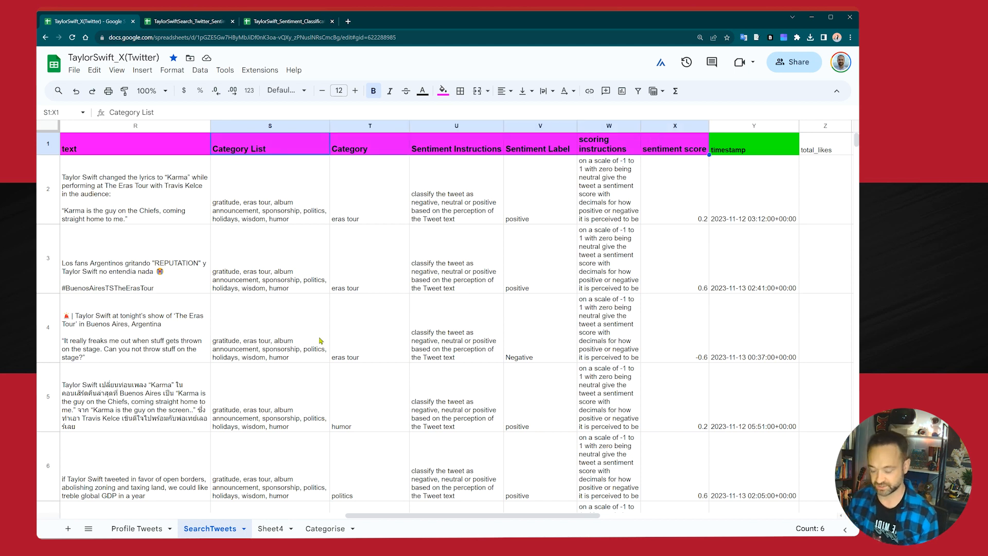
left_click(136, 528)
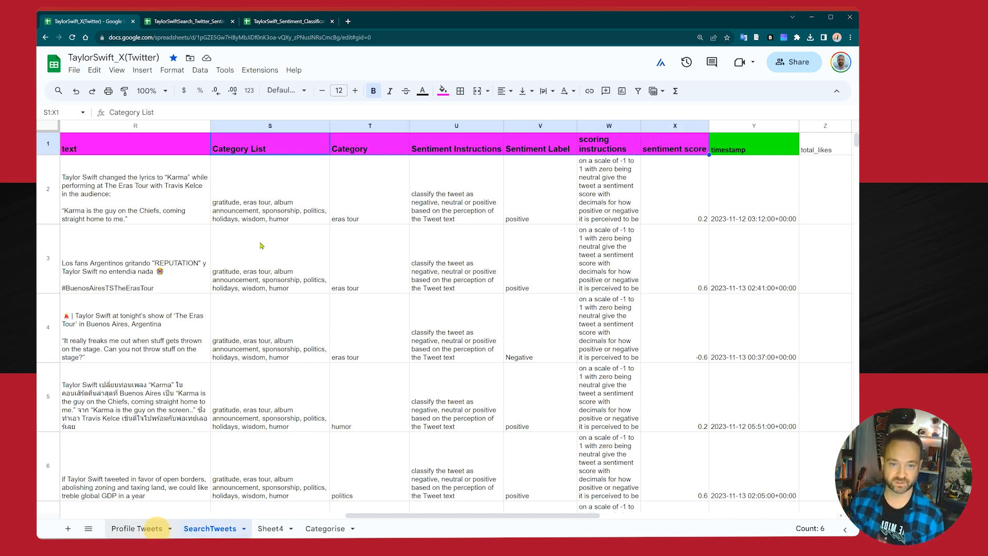
key("ctrl+v")
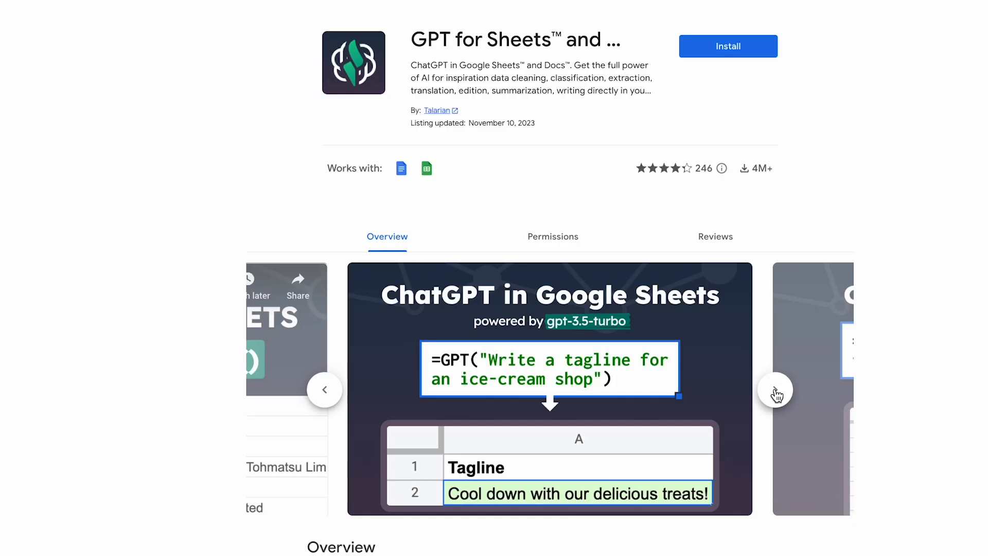
Browse the preview images on the GPT for Sheets and Docs add-on's marketplace page.
left_click(776, 391)
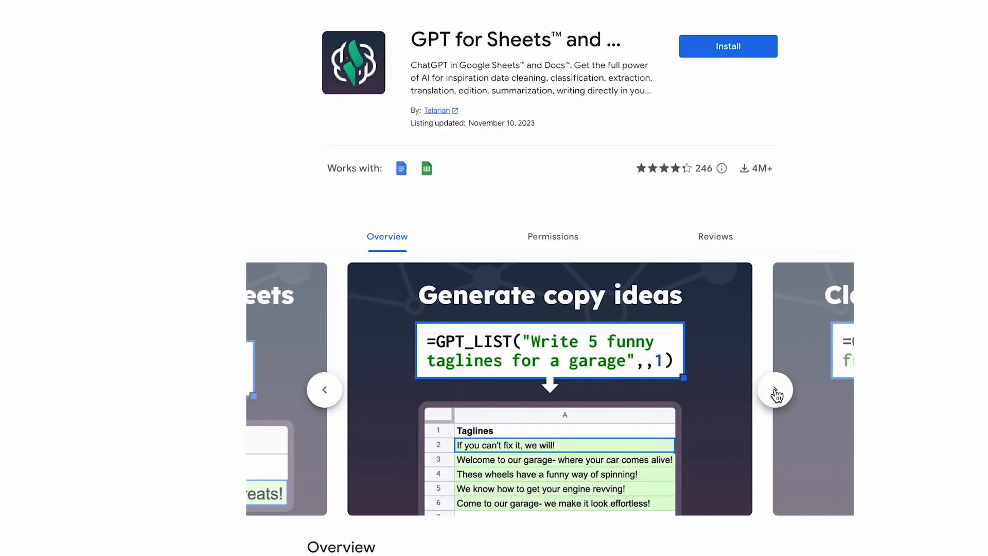
left_click(775, 392)
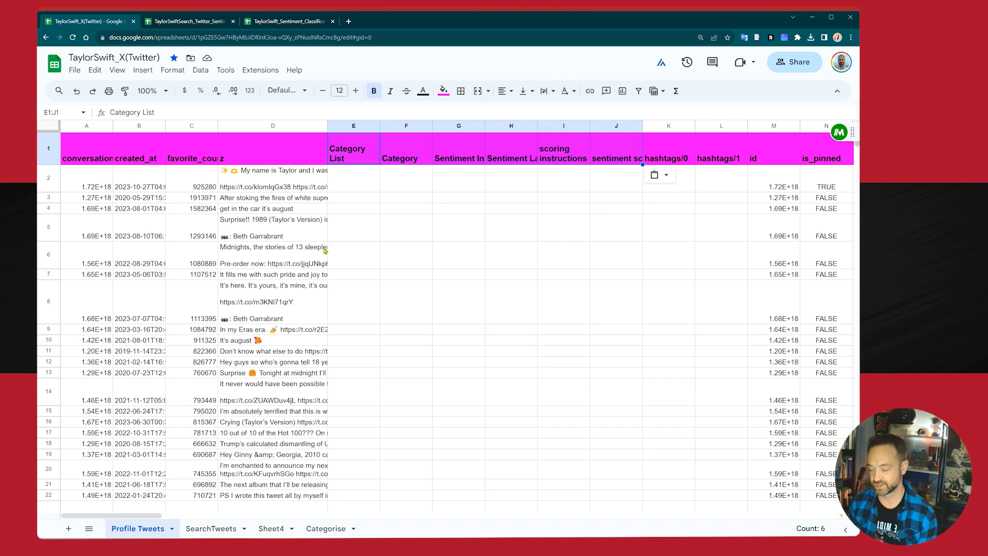
Copy the category list "gratitude, eras tour, album announcement, sponsorship, politics, holidays, wisdom, humor" from SearchTweets into cell E2 of Profile Tweets.
left_click(223, 529)
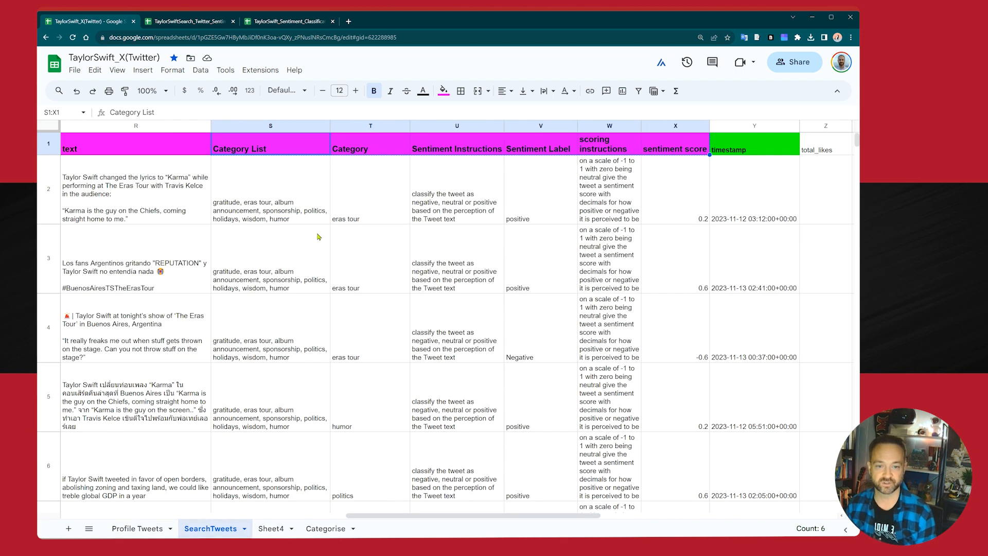
left_click(288, 211)
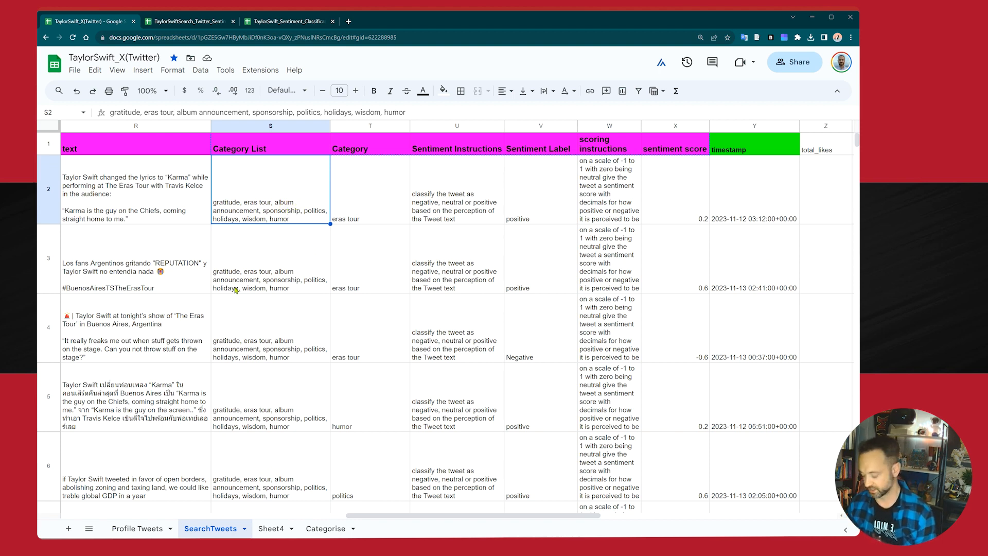
left_click(141, 529)
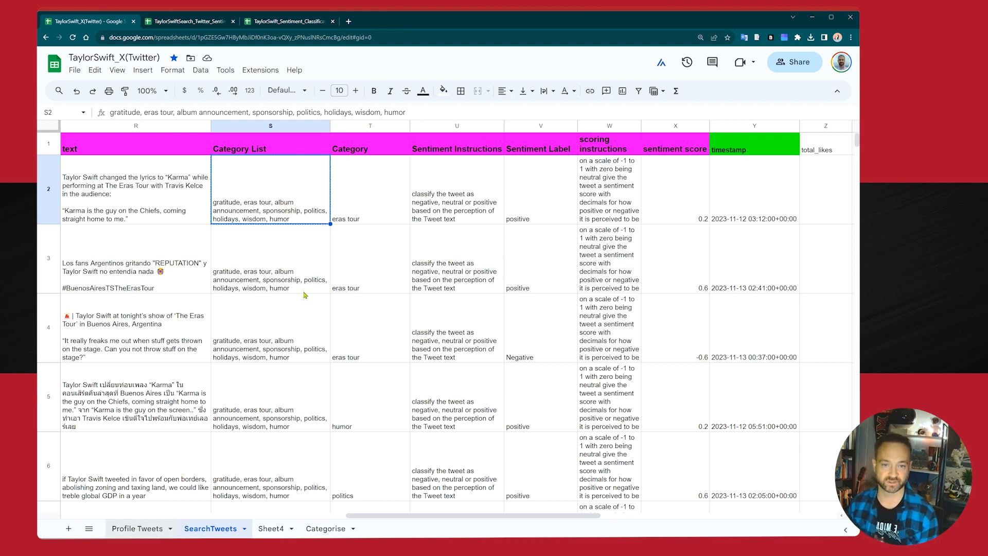
left_click(353, 184)
type("gratitude, eras tour, album announcement, sponsorship, politics, holidays, wisdom, humor")
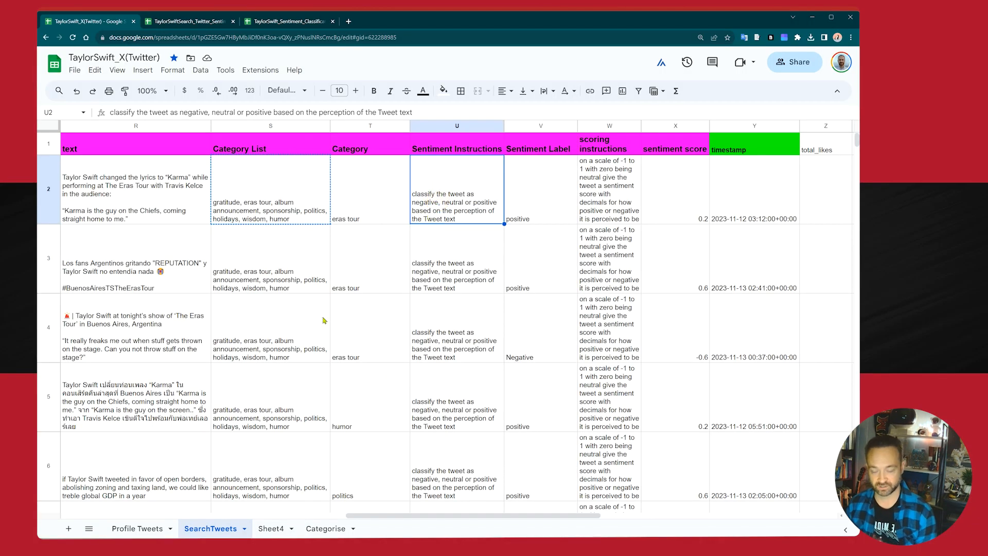
Copy the sentiment instructions from cell U2 of SearchTweets into cell G2 of Profile Tweets.
left_click(417, 222)
key("ctrl+c")
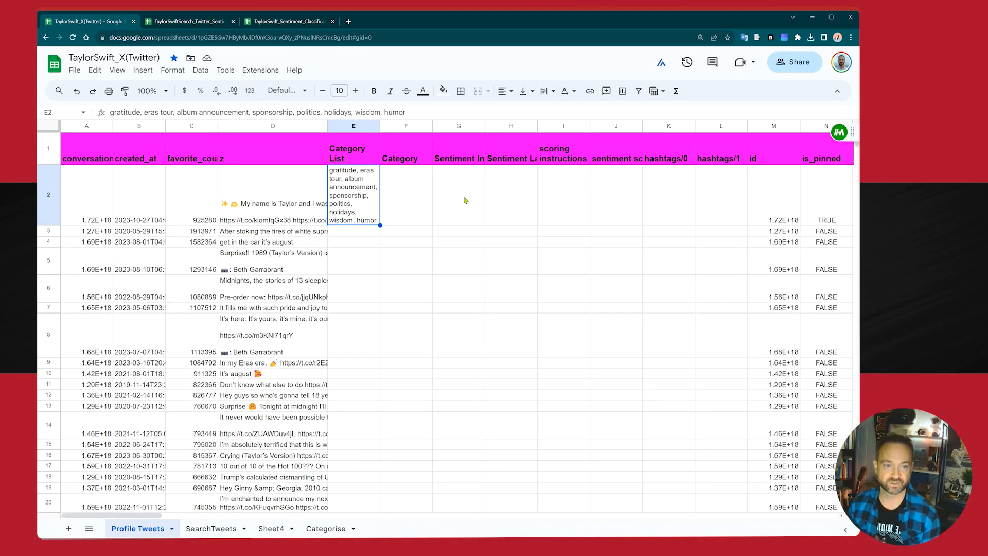
left_click(466, 200)
key("ctrl+v")
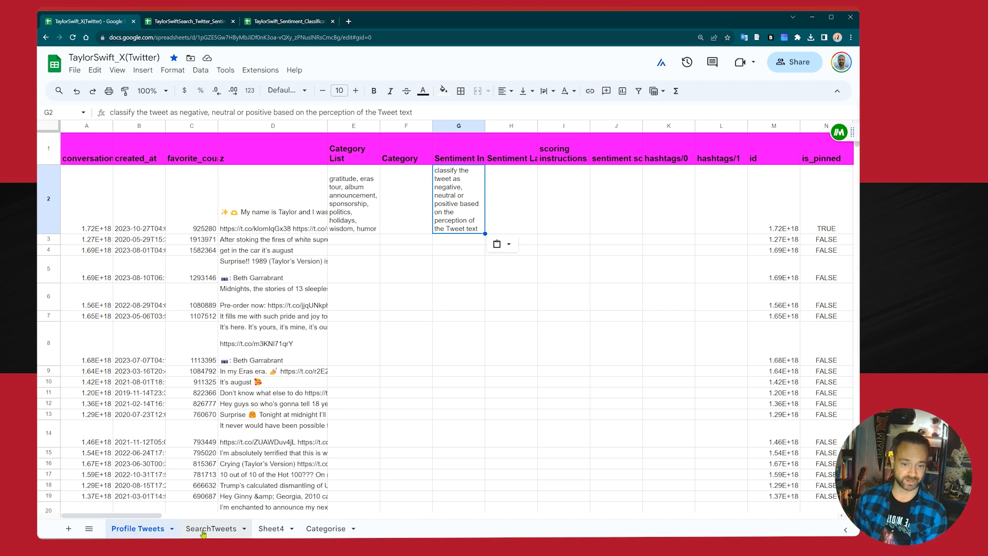
Copy the -1 to 1 scoring instructions from cell W2 of SearchTweets into cell I2 of Profile Tweets.
left_click(203, 529)
left_click(595, 215)
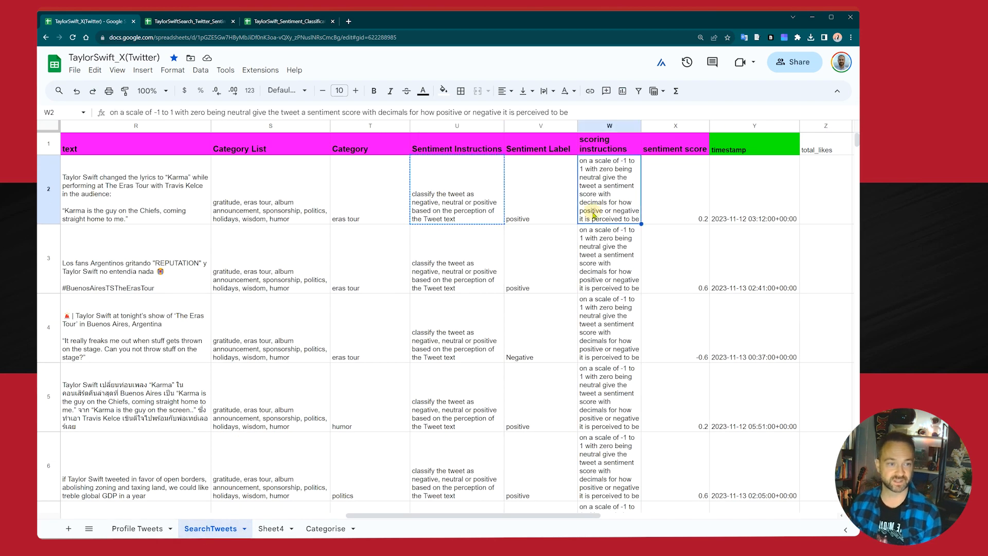
left_click(149, 528)
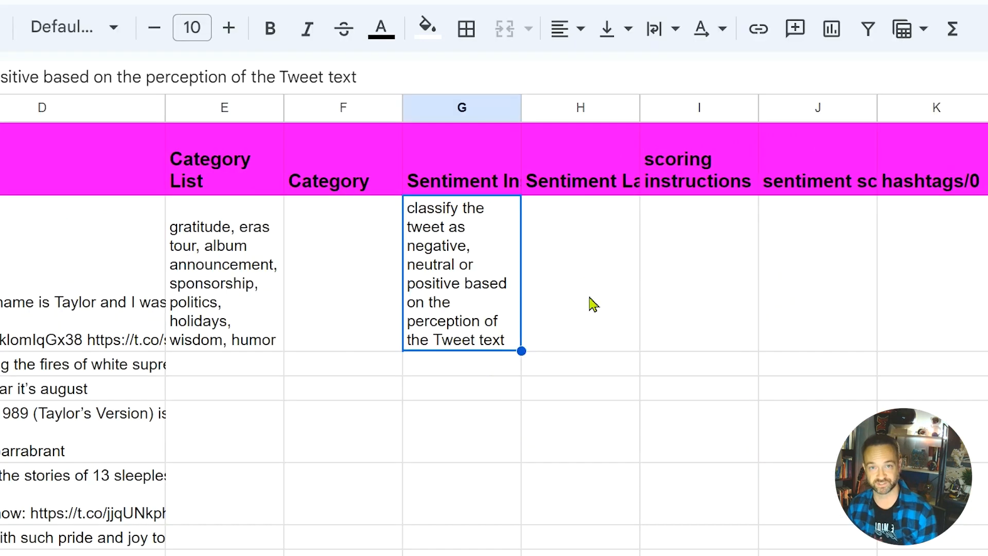
left_click(553, 204)
key("ctrl+v")
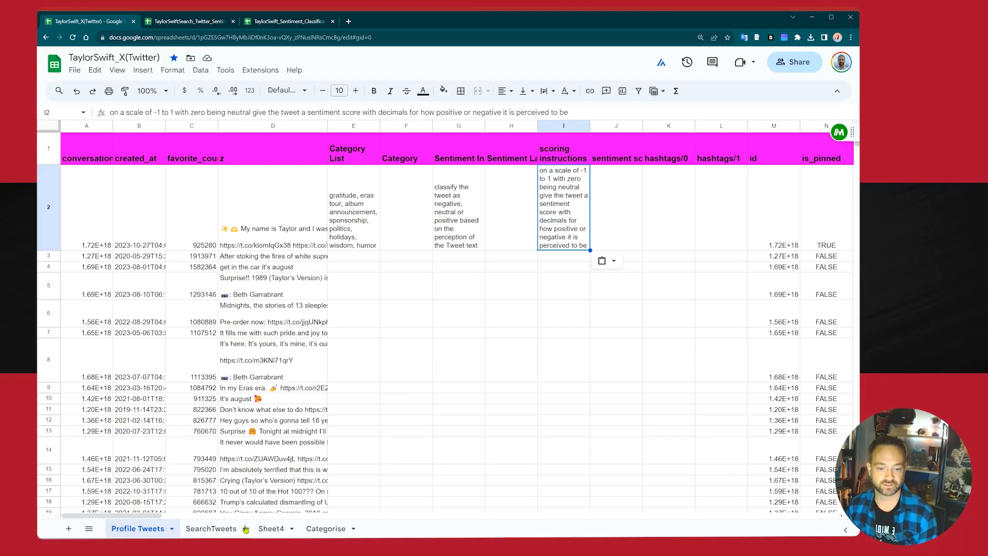
Inspect the formula behind the first Category cell, T2, on the SearchTweets sheet.
left_click(211, 529)
left_click(347, 201)
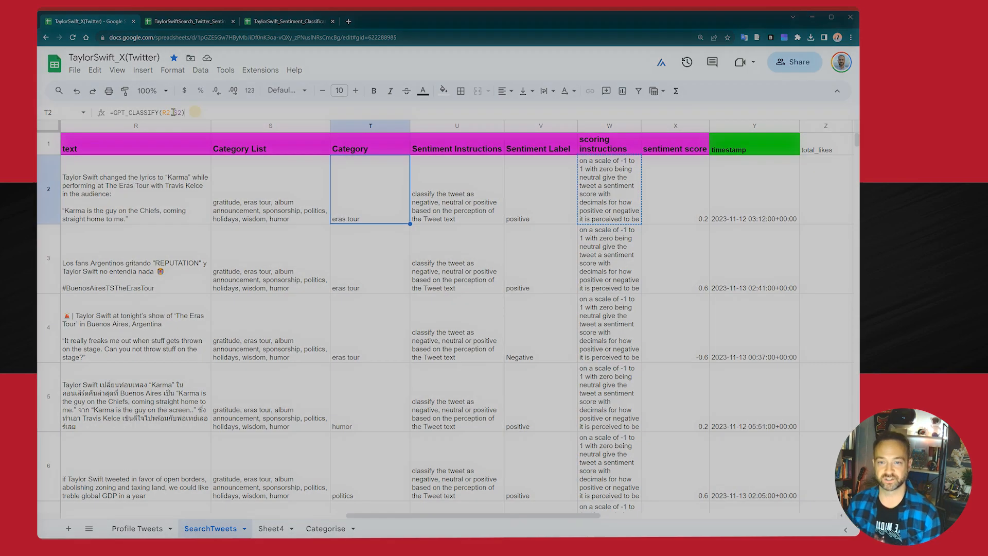
triple_click(166, 112)
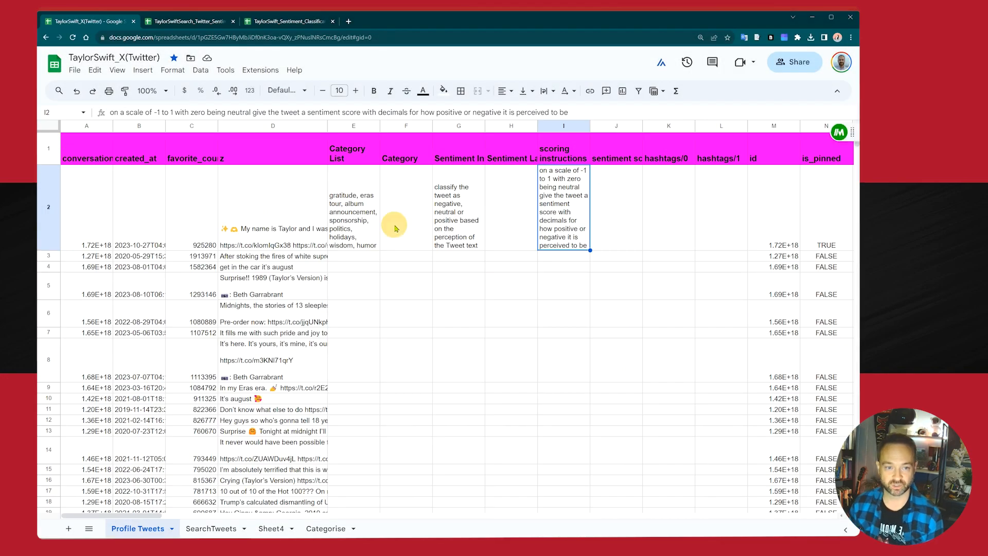
Enter the formula =GPT_CLASSIFY(D2,E2) in Category cell F2 of Profile Tweets to classify the first tweet.
left_click(395, 228)
type("=GPT")
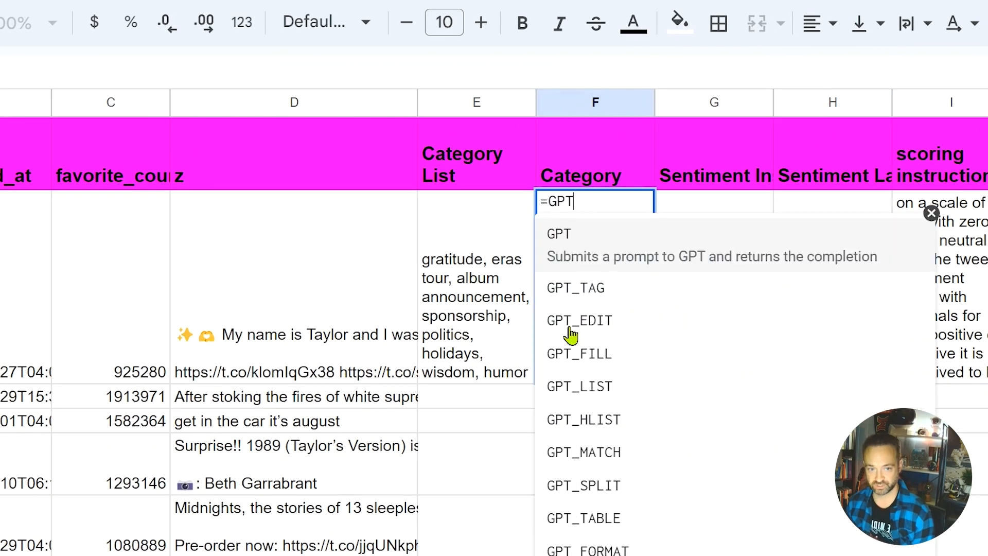
type("_C")
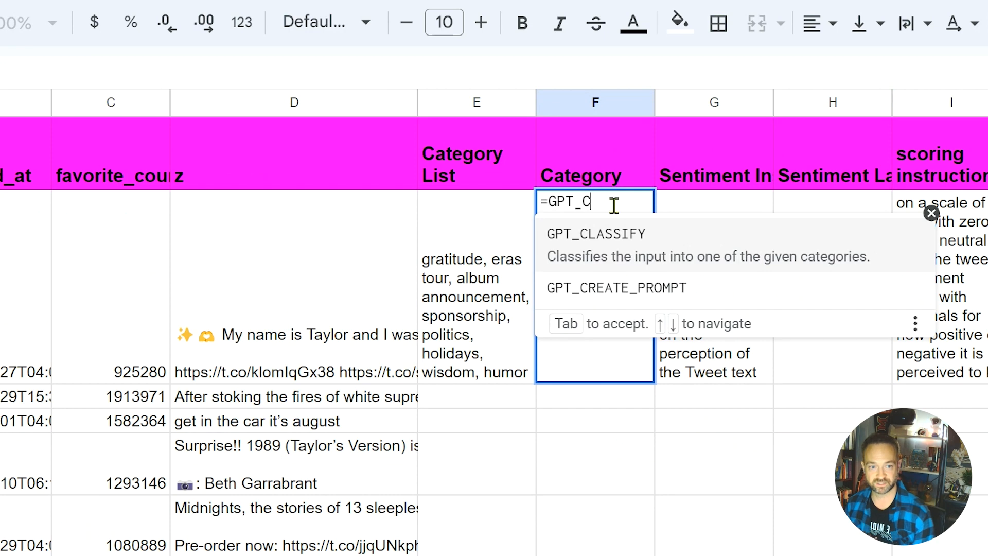
left_click(627, 249)
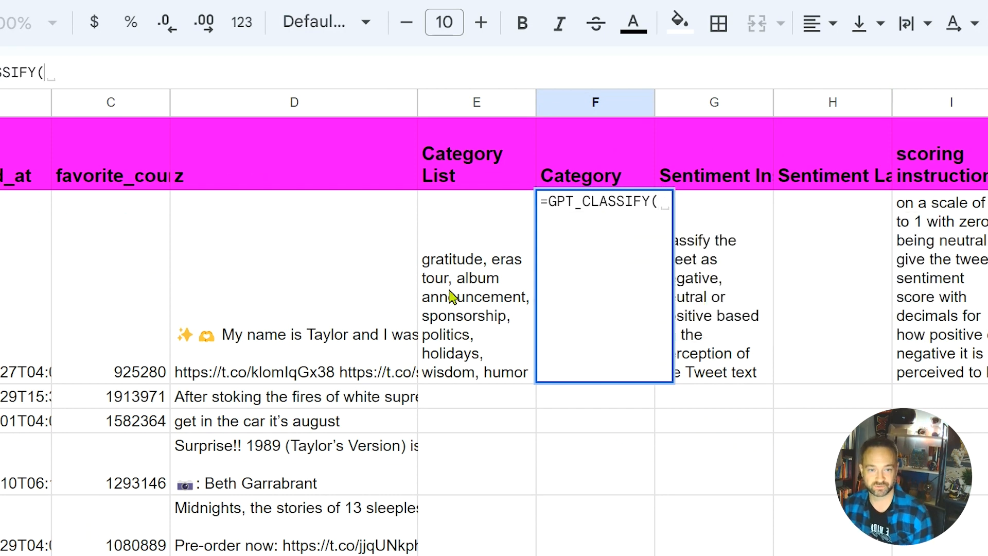
left_click(388, 304)
type(",")
left_click(470, 294)
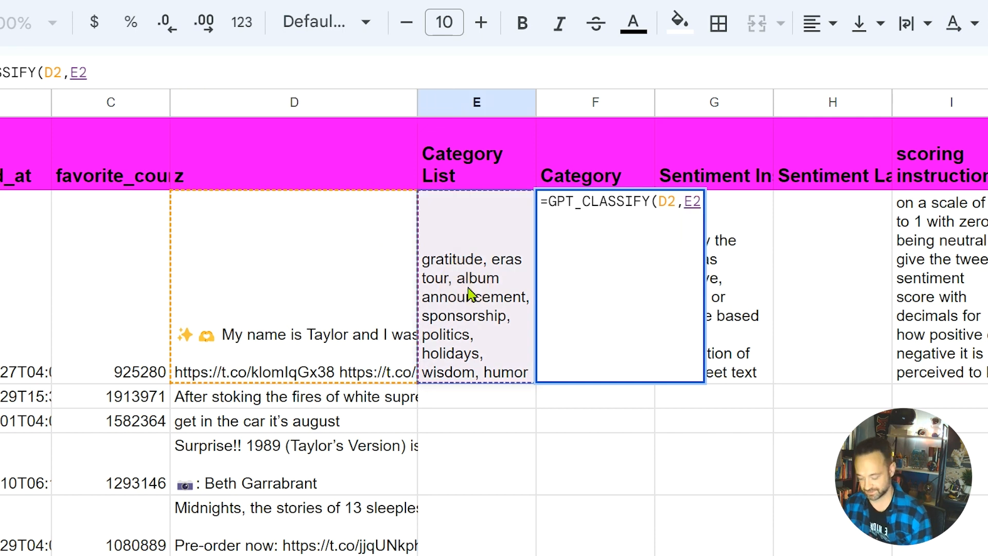
type(")")
key("Return")
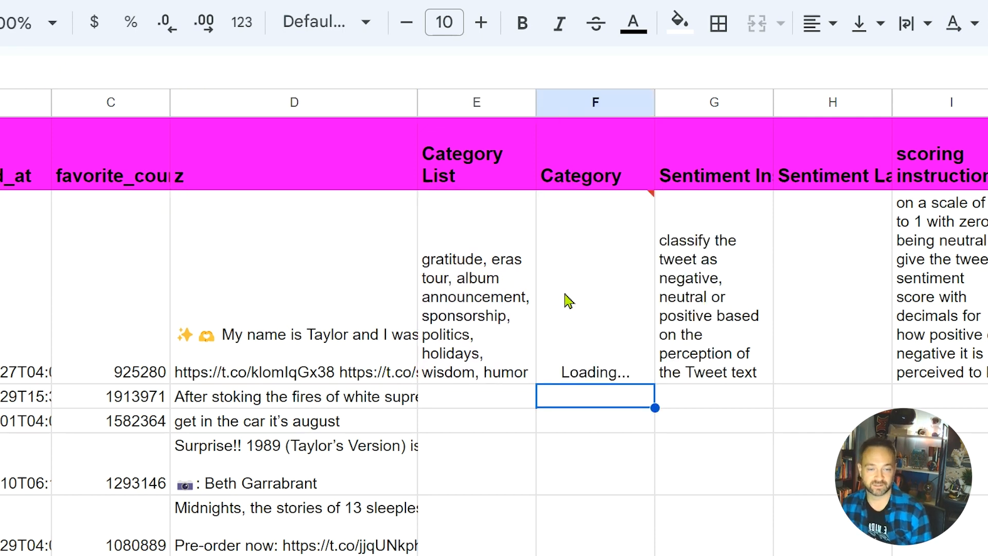
mouse_move(607, 300)
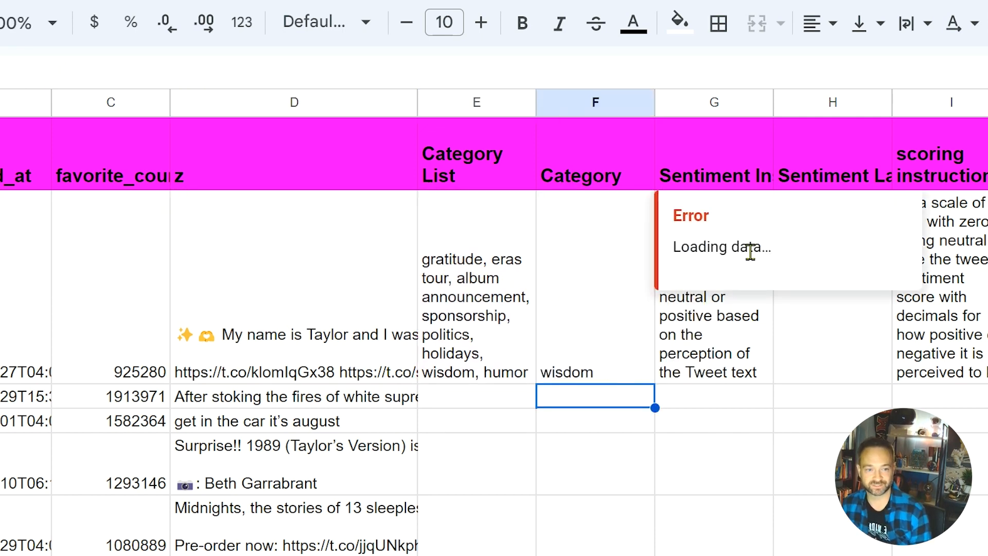
Fill the category list and Category formula from E2:F2 down through row 20 of Profile Tweets.
left_click(578, 290)
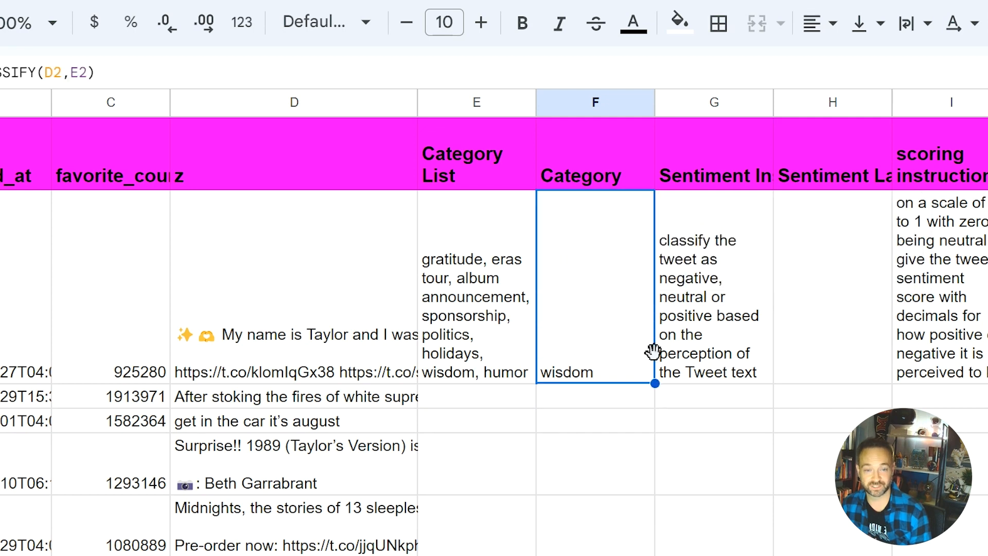
left_click(267, 343)
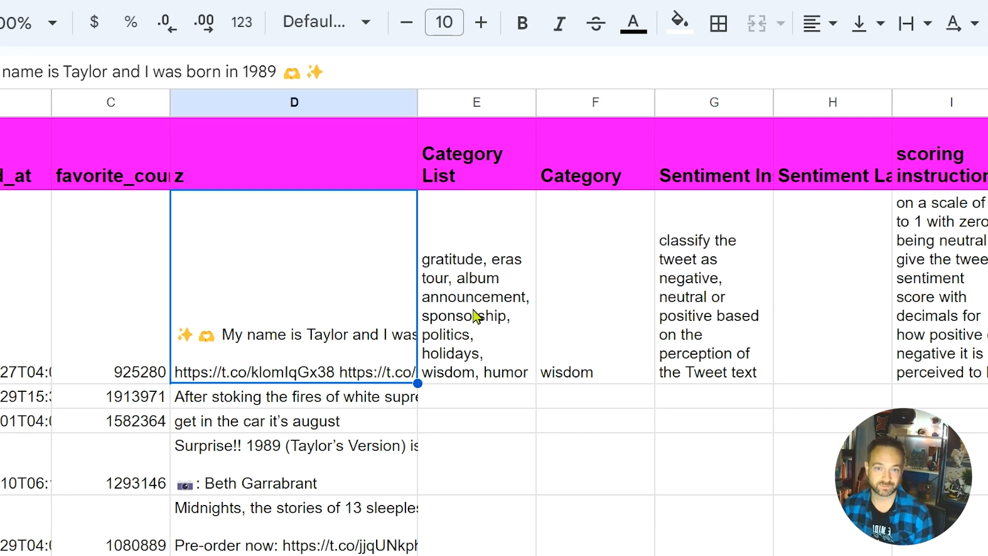
left_click(723, 329)
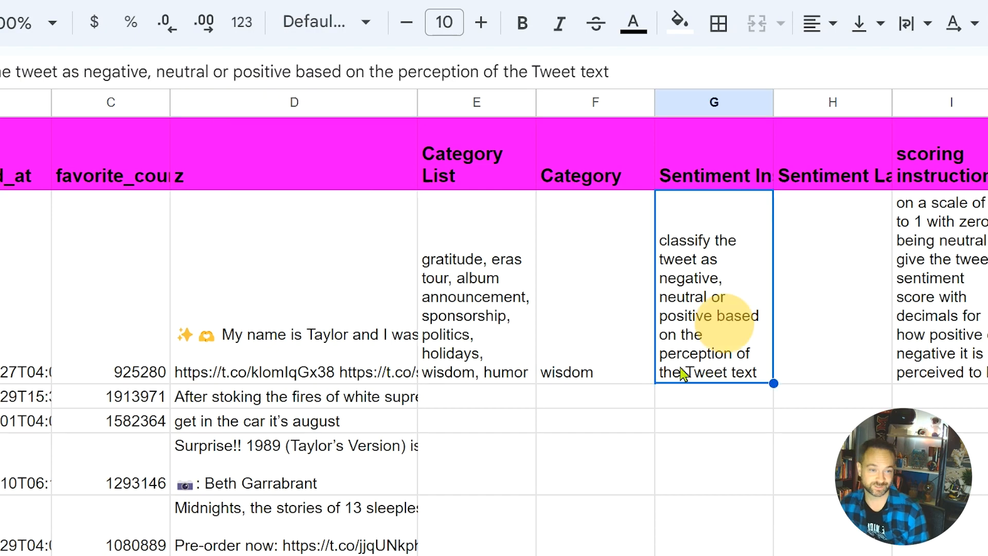
left_click(600, 358)
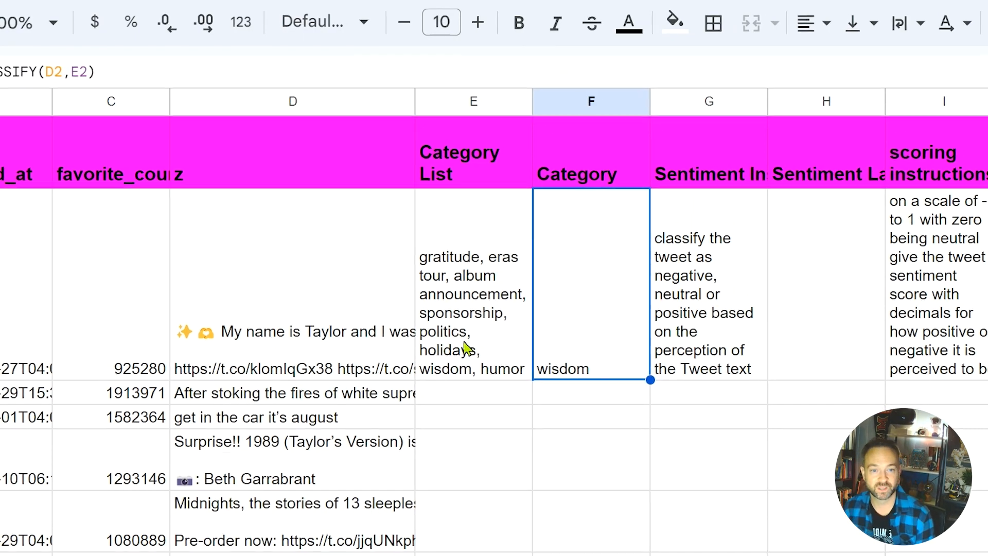
left_click(467, 346)
left_click(588, 342, "shift")
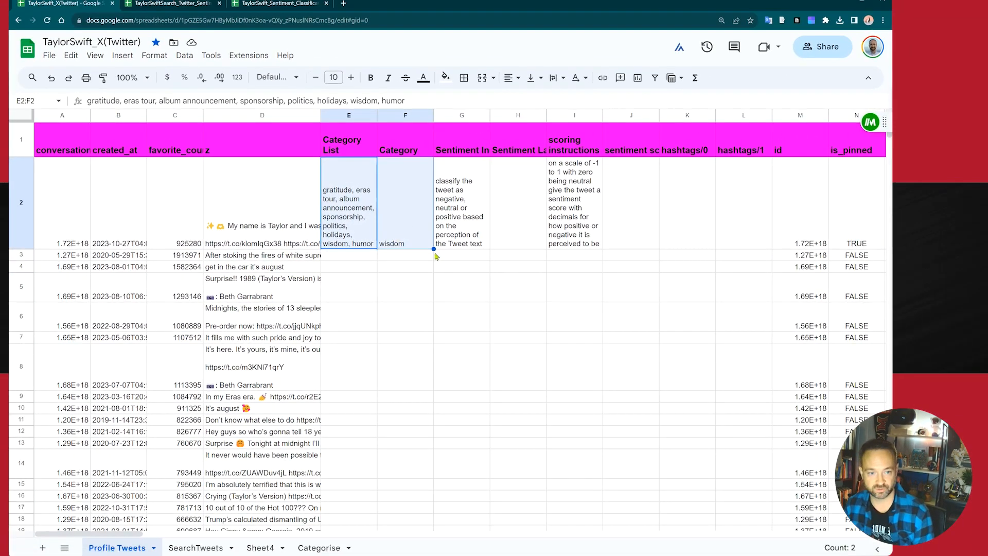
left_click_drag(434, 249, 420, 520)
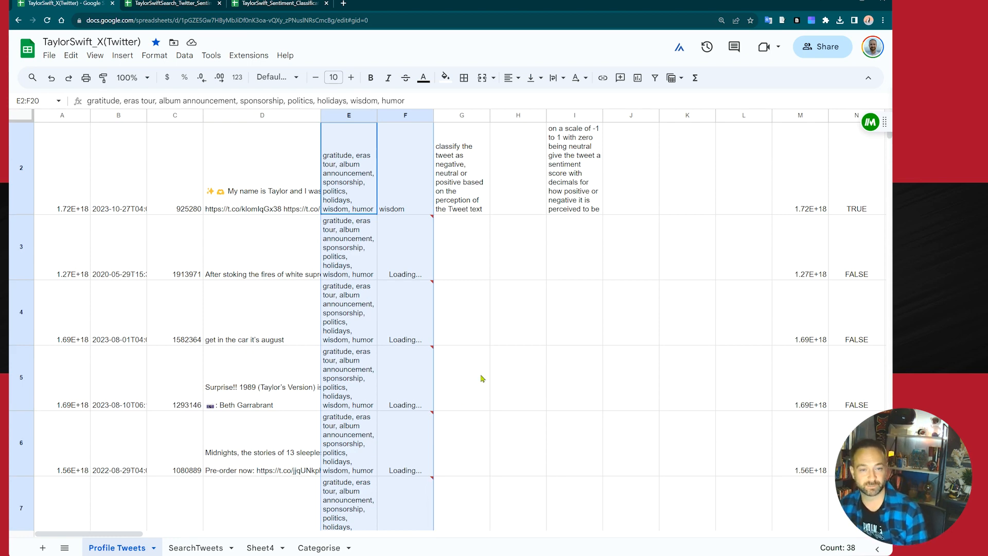
scroll(482, 353, "up", 1)
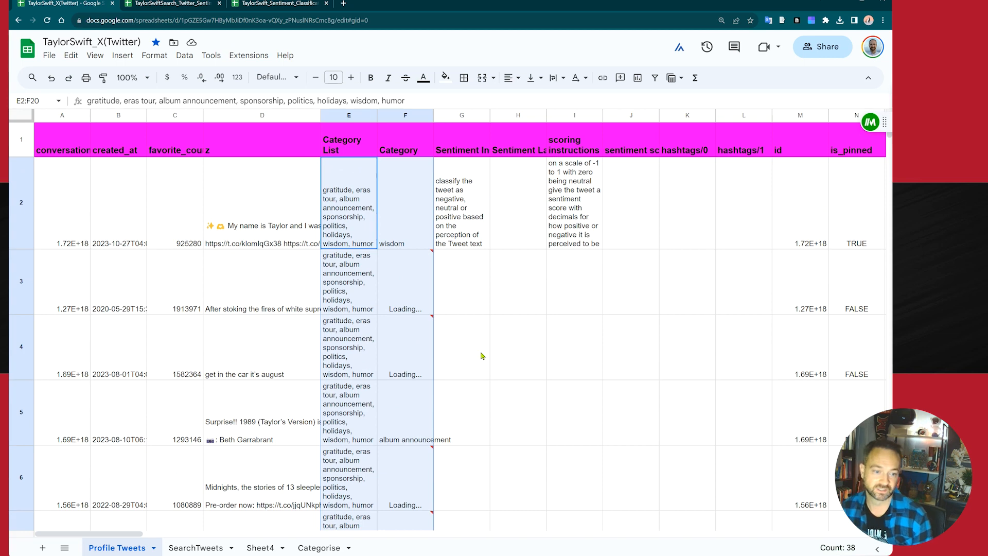
scroll(407, 344, "down", 1)
scroll(456, 332, "up", 1)
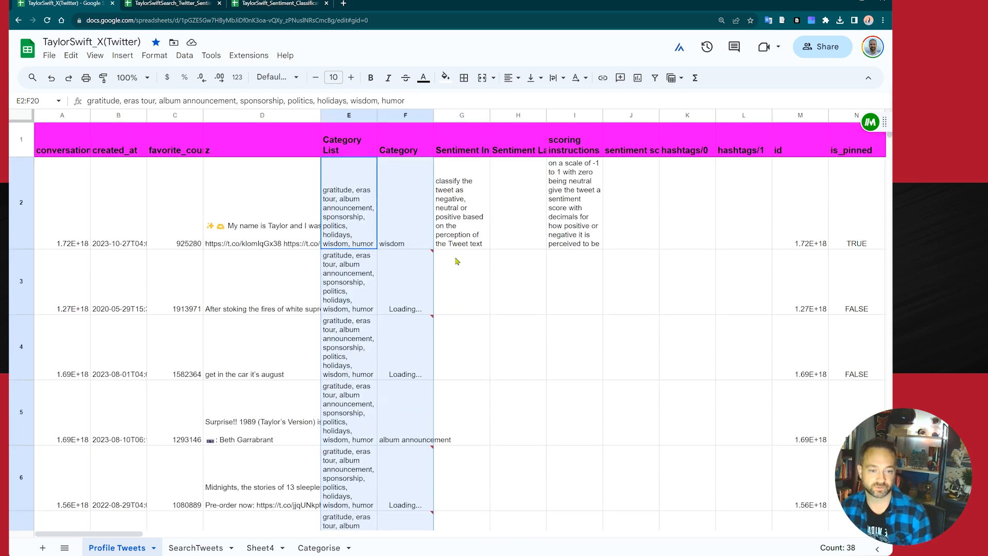
Auto-fit the widths of the Category and Sentiment Label columns to their contents.
double_click(433, 115)
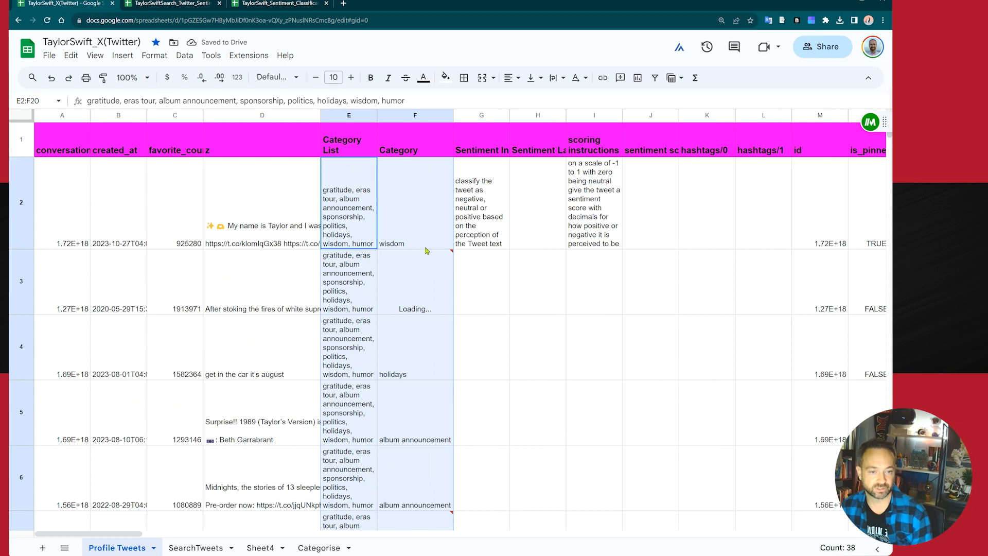
left_click(507, 189)
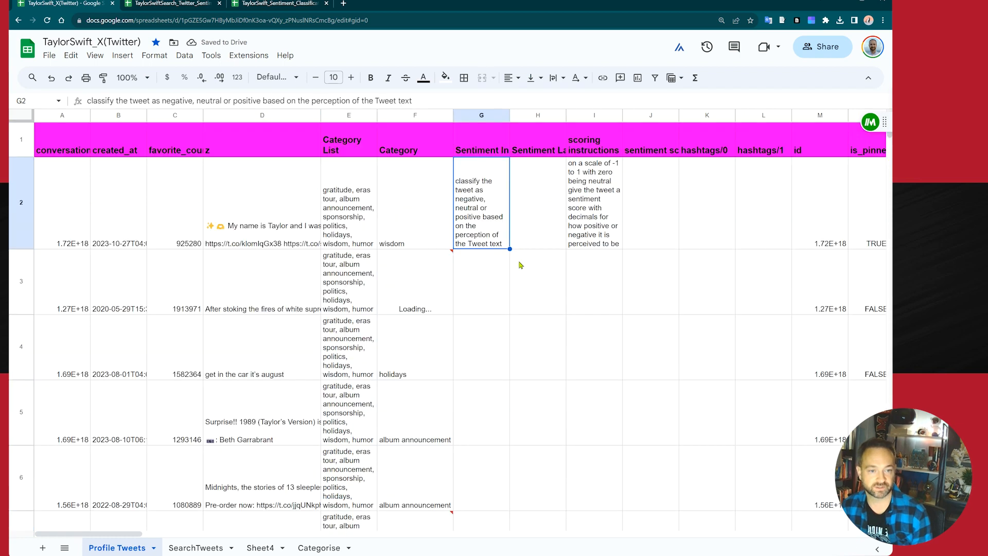
double_click(566, 115)
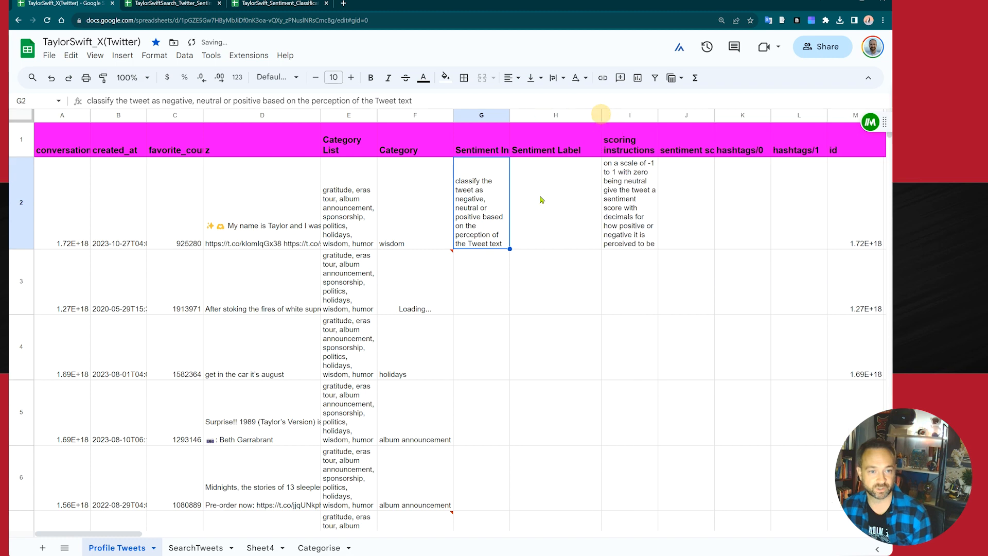
Enter the formula =GPT(G2,D2) in Sentiment Label cell H2 to label the first tweet.
left_click(565, 203)
type("=GPT")
type("(")
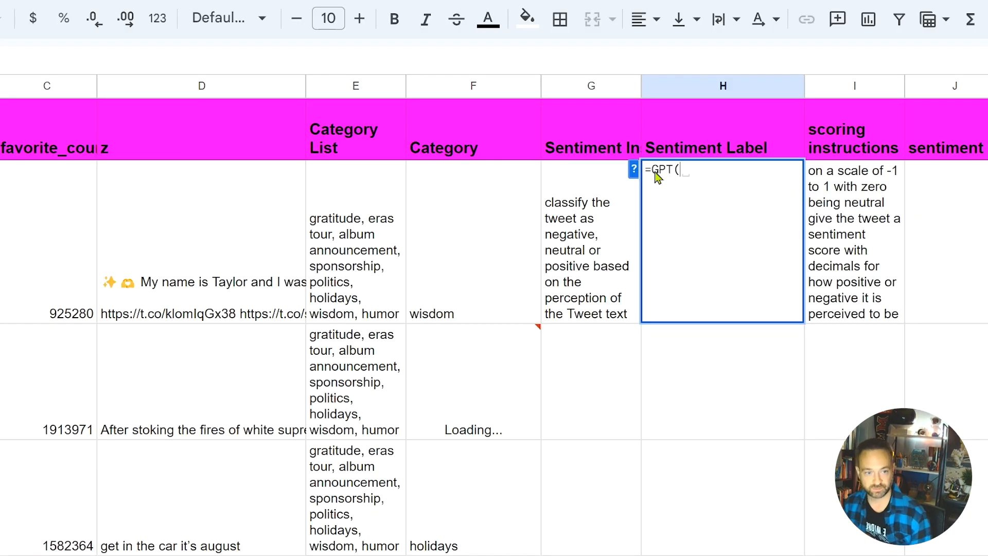
left_click(601, 274)
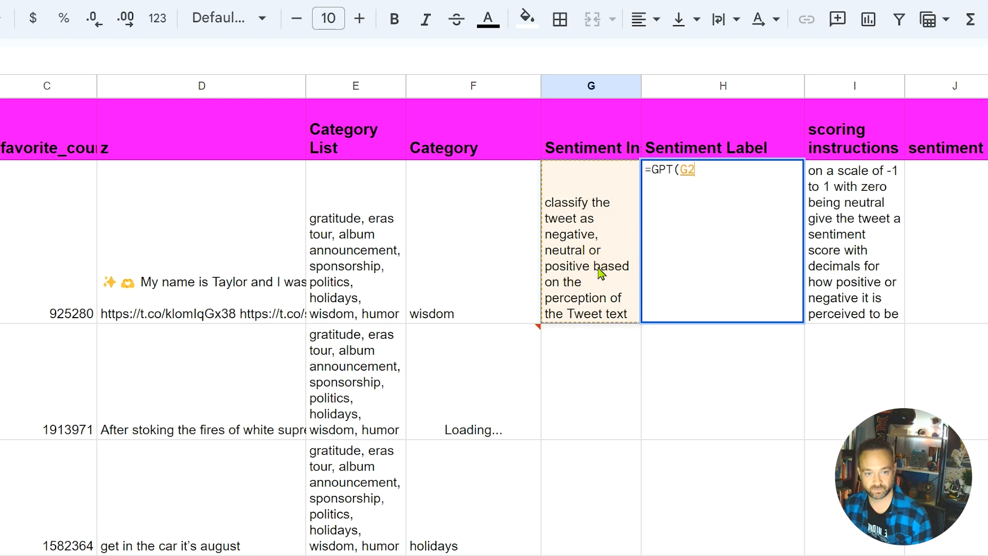
type(",")
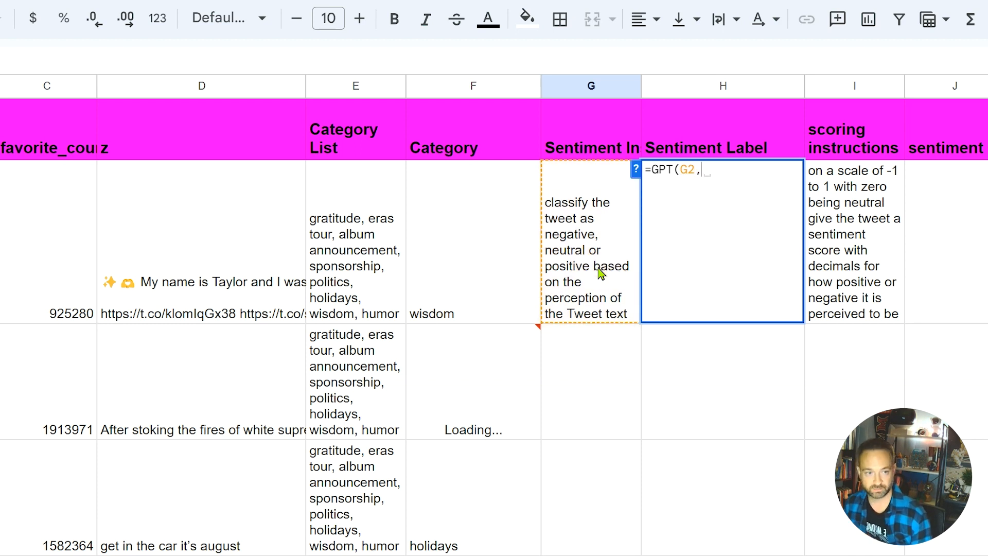
left_click(187, 282)
type(")")
key("Return")
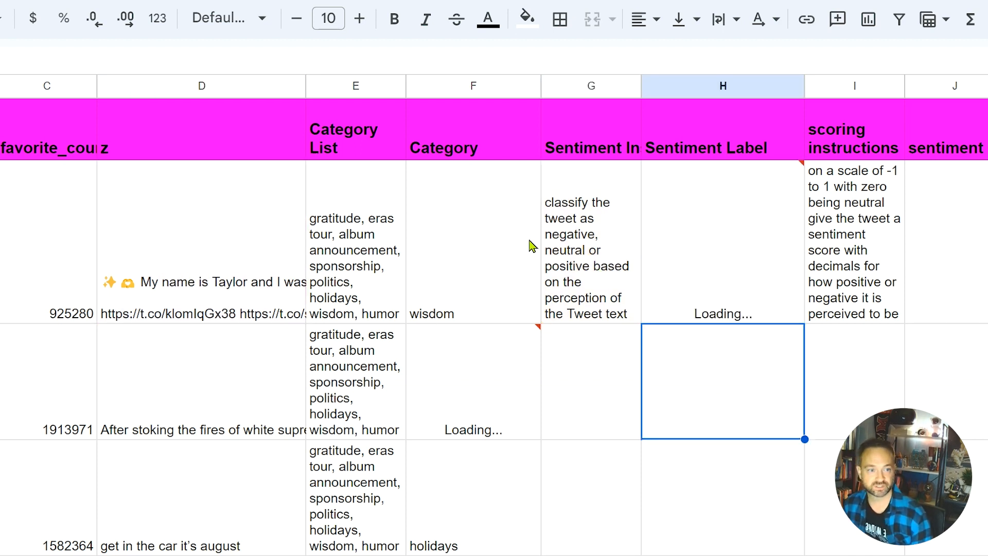
Enter the formula =GPT(I2,D2) in sentiment score cell J2 to score the first tweet.
left_click(754, 266)
key("Right")
key("Right")
type("=GPT(")
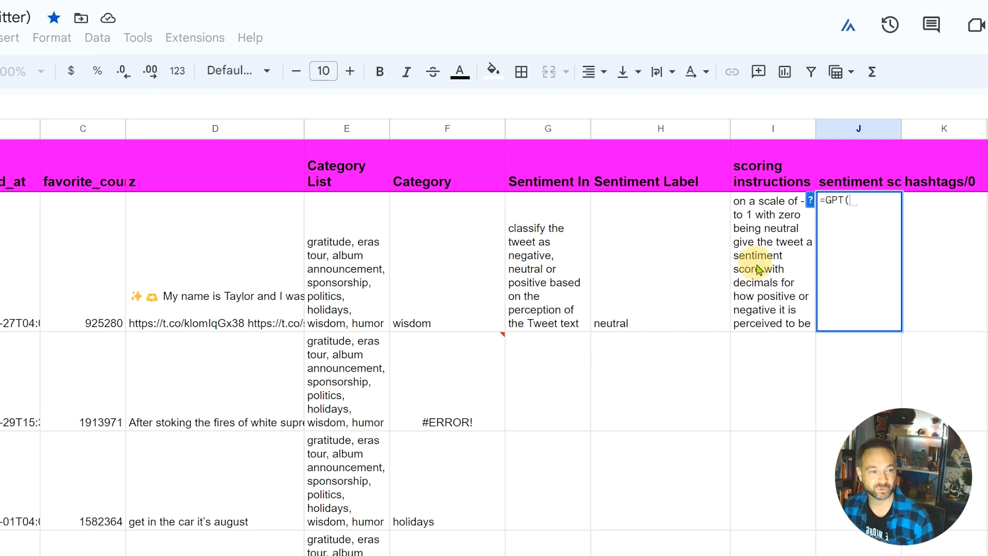
left_click(759, 268)
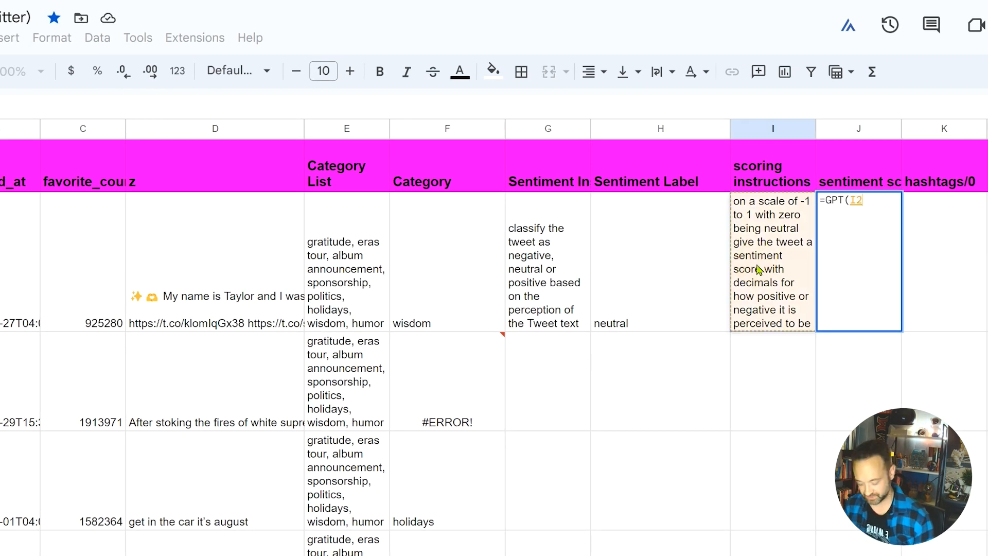
type(",")
left_click(167, 305)
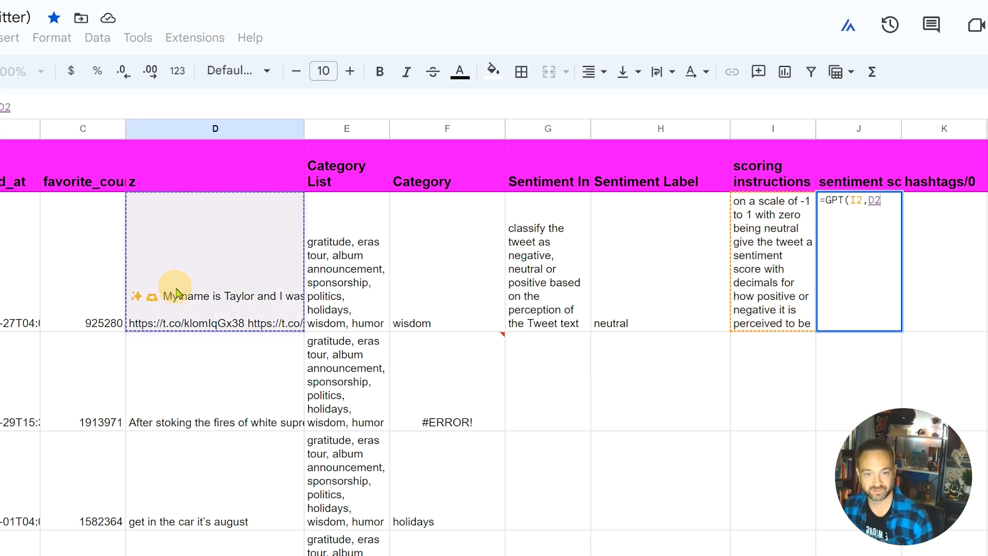
type(")")
key("Return")
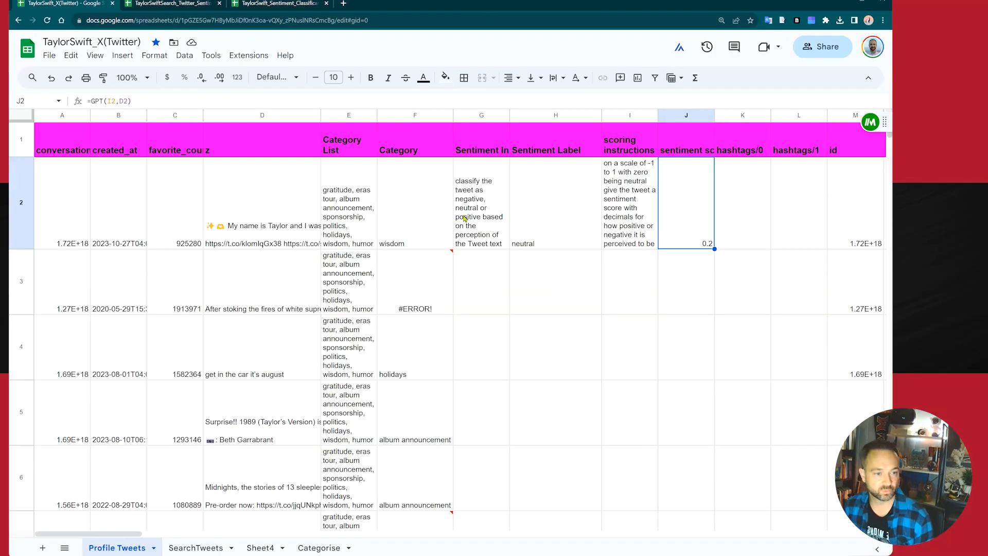
Fill the sentiment instructions, label, scoring instructions and score from G2:J2 down through row 6.
left_click(465, 218, "shift")
left_click(680, 221)
left_click(448, 200, "shift")
left_click(493, 211, "shift")
left_click_drag(703, 502, 703, 502)
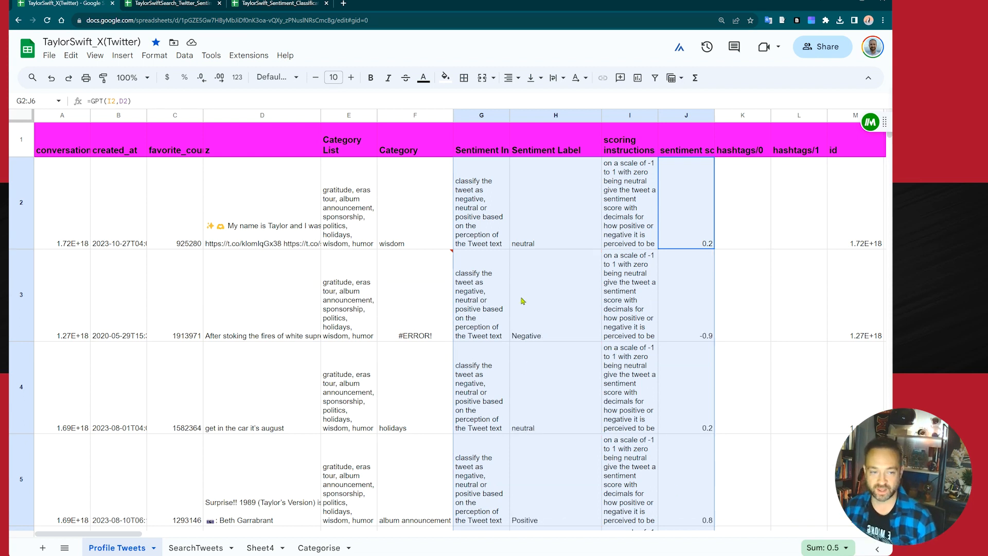
left_click(430, 222)
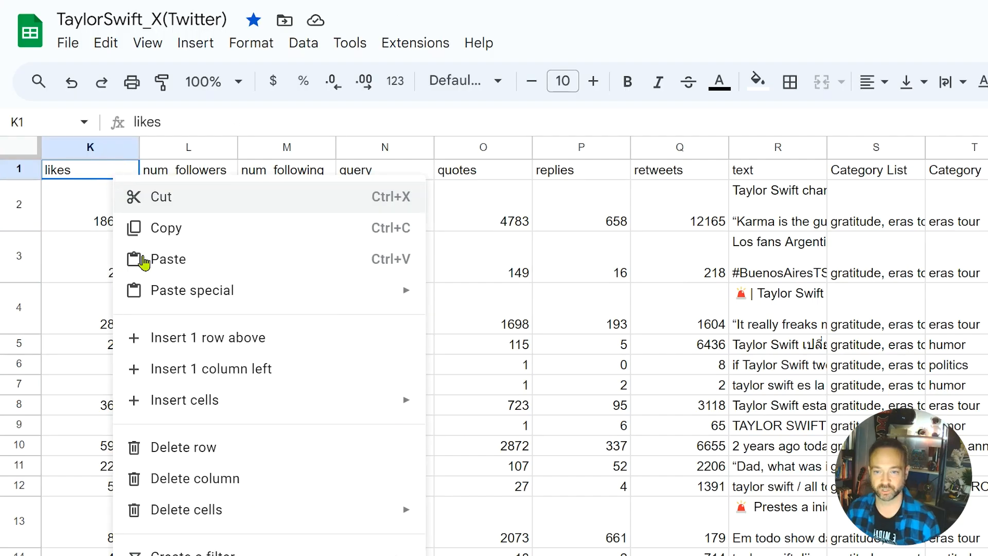
mouse_move(260, 307)
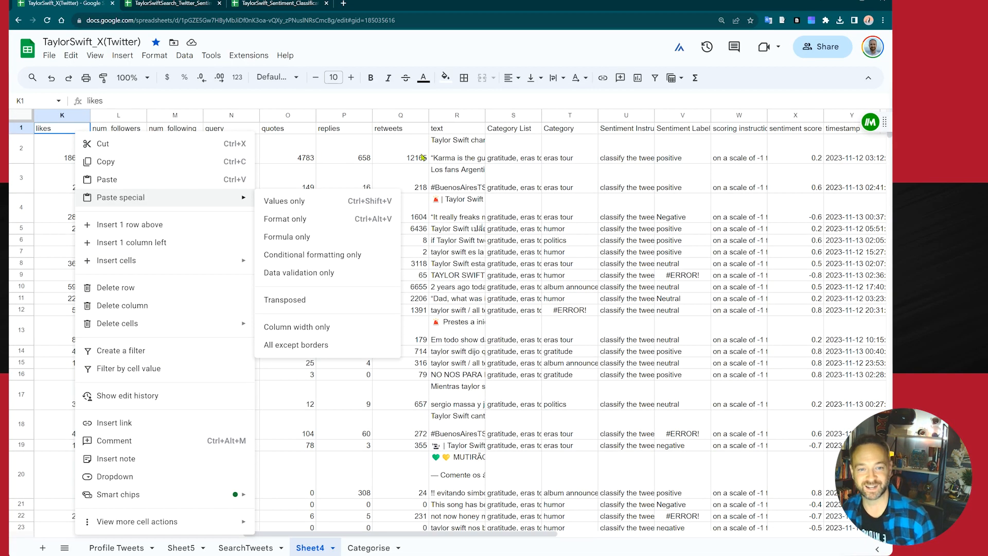
left_click(714, 214)
left_click(703, 326)
left_click(907, 302)
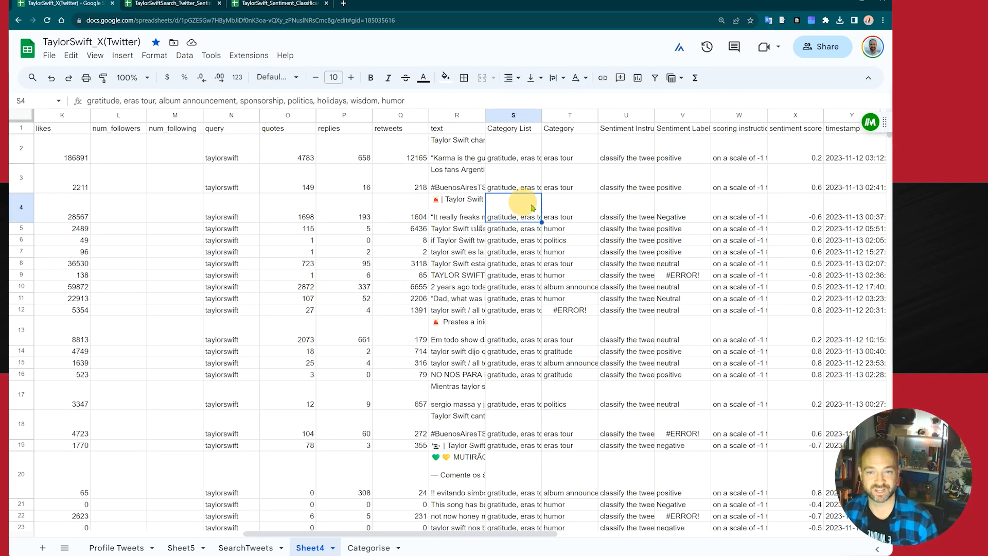
left_click(607, 173)
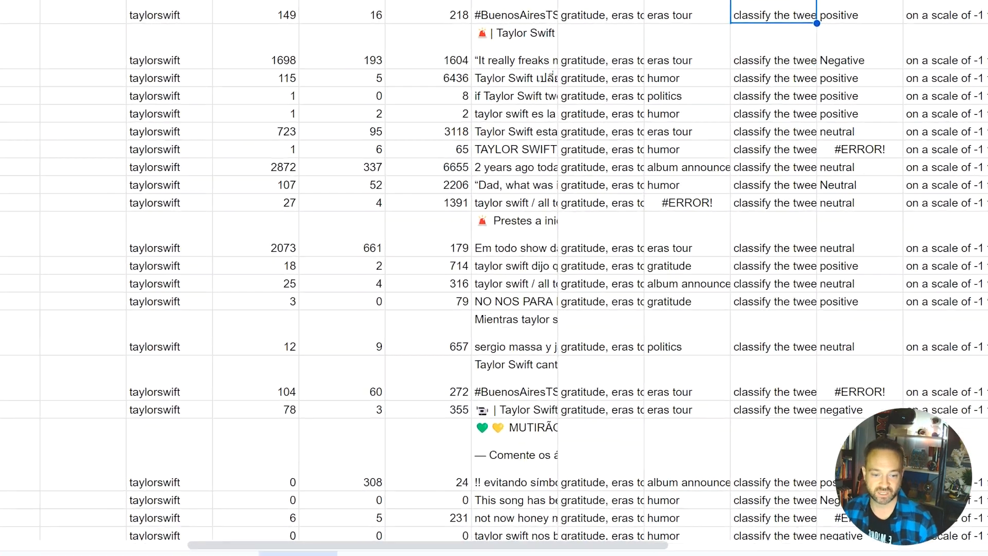
Copy Sheet4 to a new spreadsheet and open that spreadsheet.
right_click(310, 547)
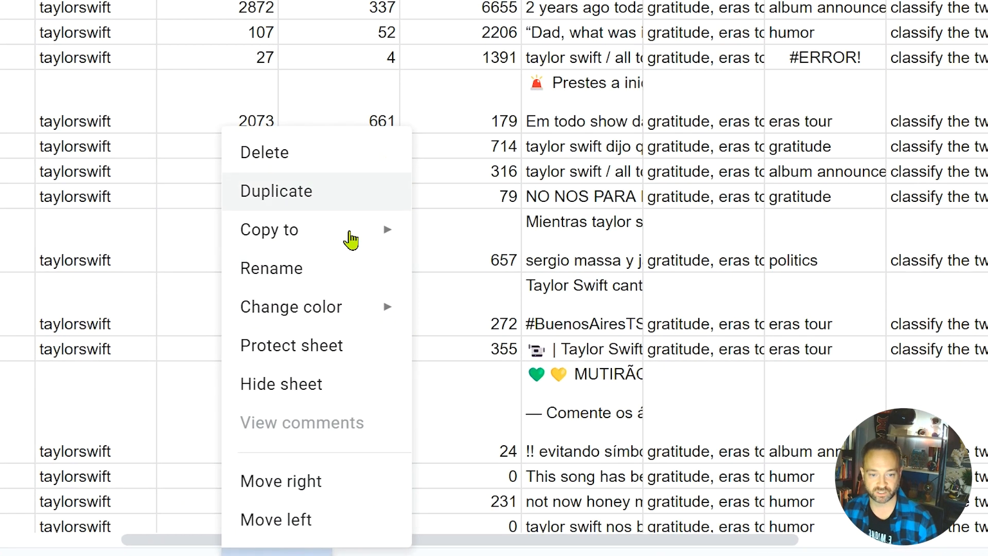
mouse_move(351, 237)
left_click(424, 247)
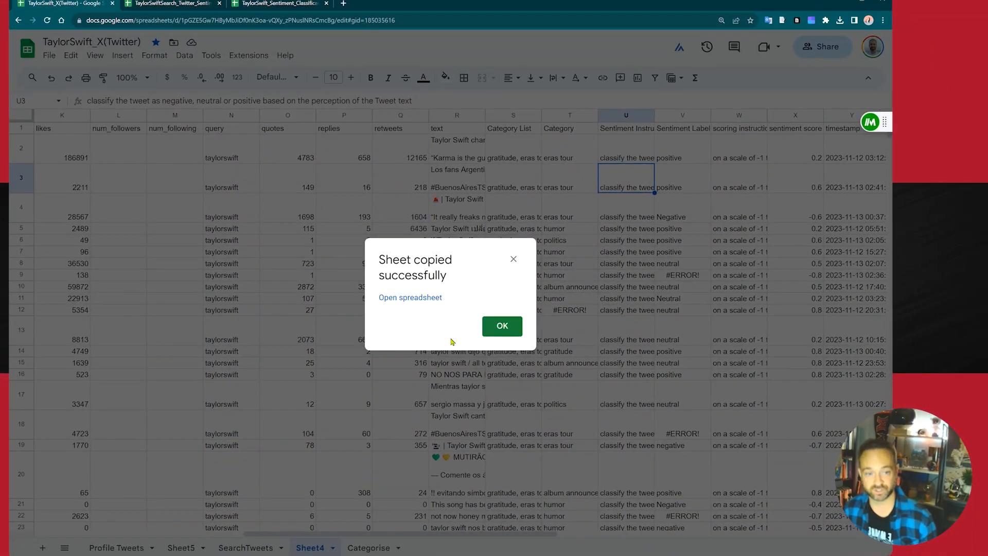
left_click(423, 298)
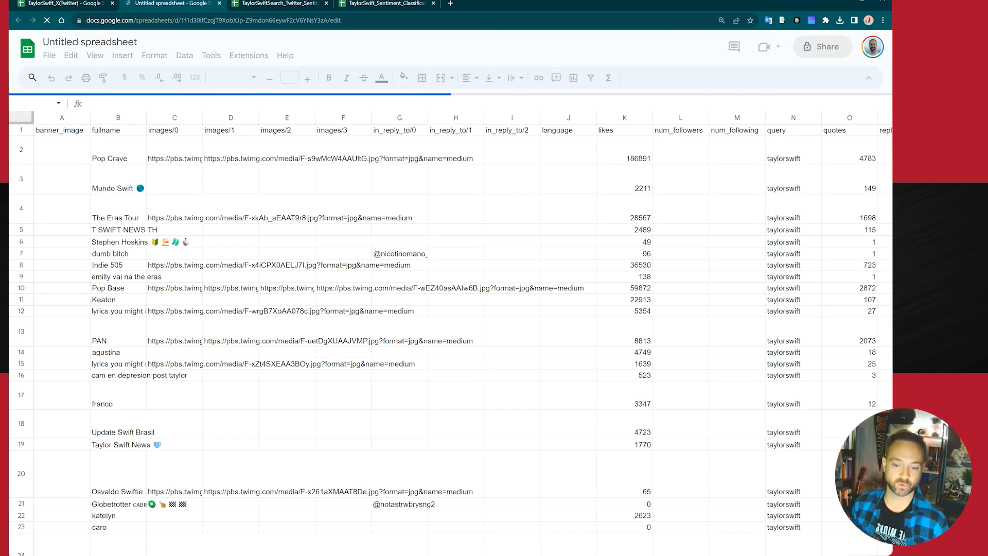
Switch to Tableau and view Dashboard 1 with the category pie charts, followed by the first Tweet Sentiment sheet.
mouse_move(53, 555)
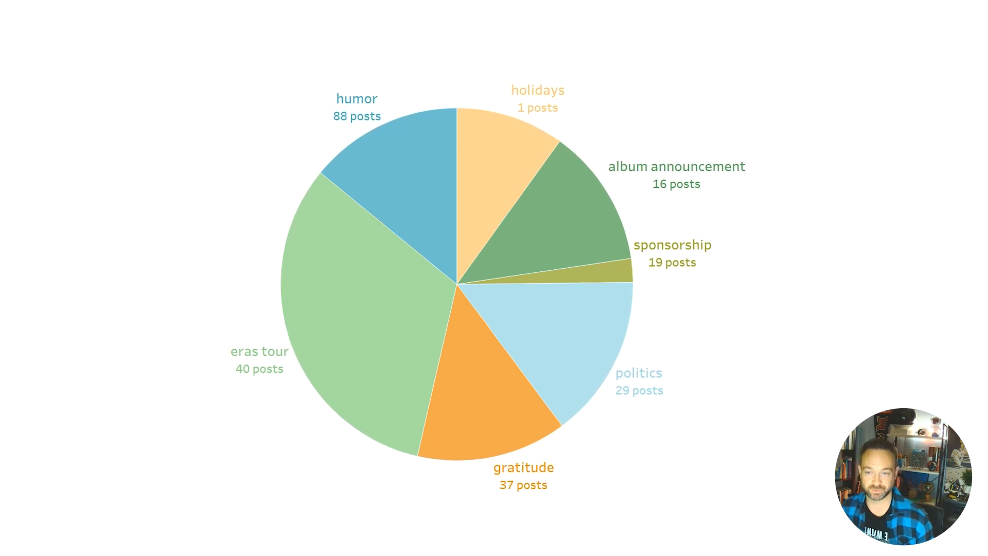
left_click(159, 524)
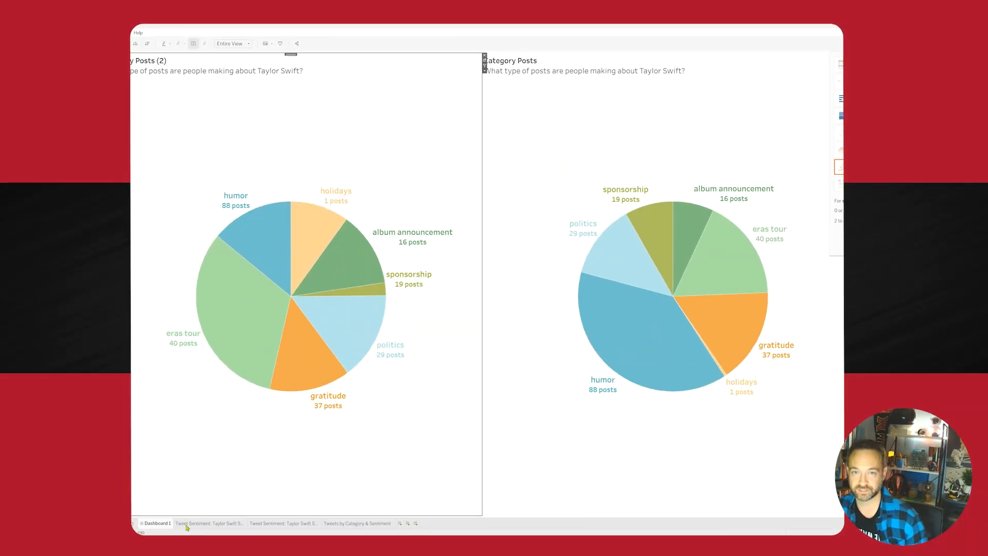
left_click(187, 524)
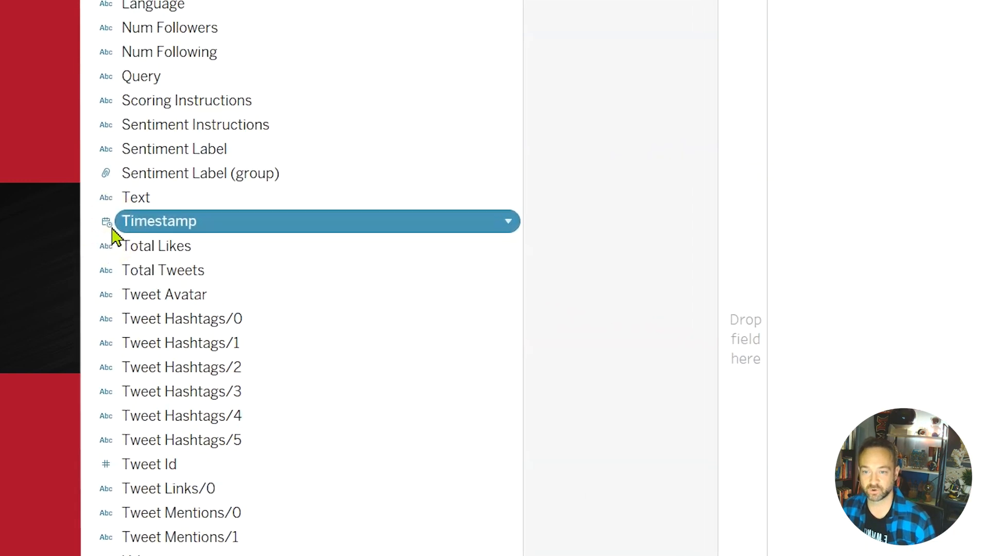
Set the Timestamp field's data type to Date & Time and place it on Columns as an Exact Date.
left_click(108, 225)
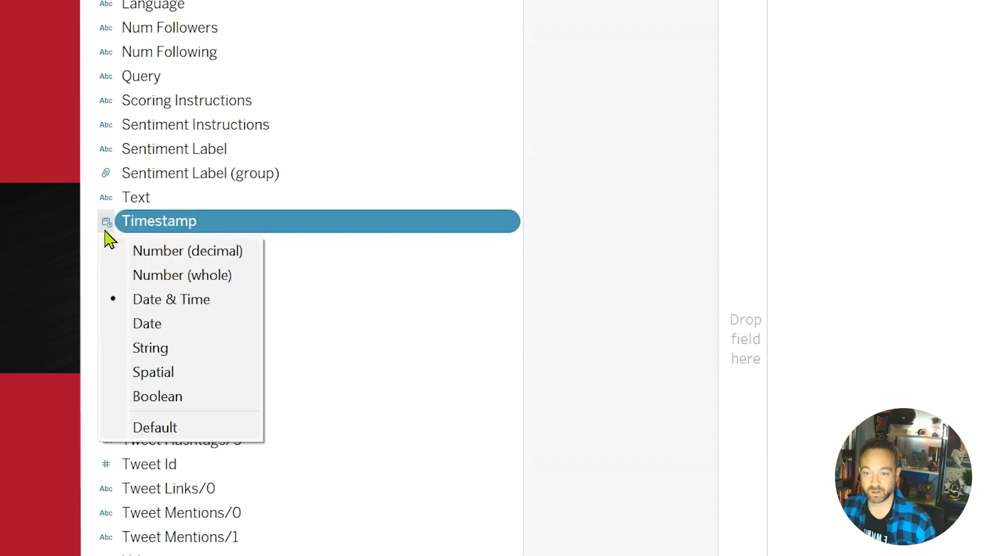
left_click(222, 308)
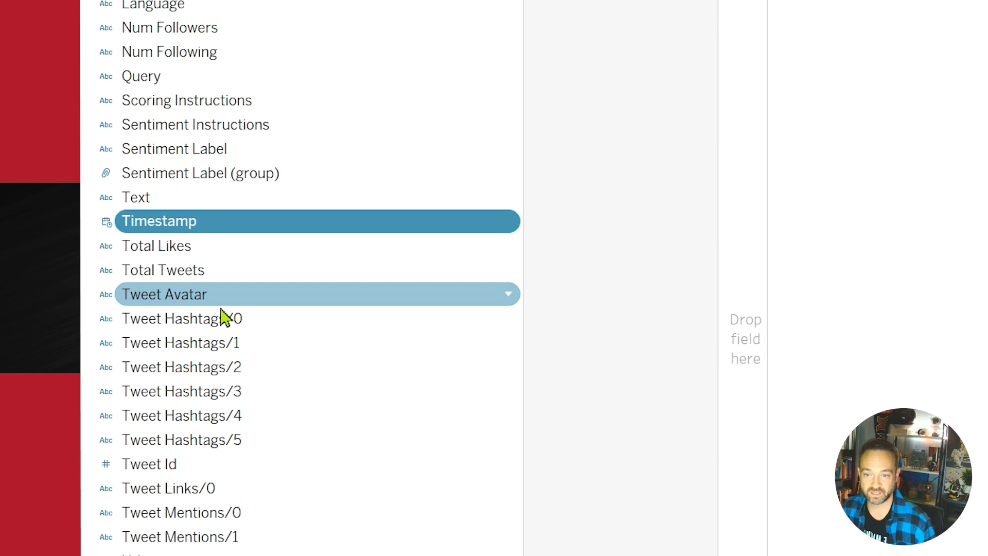
left_click_drag(364, 221, 322, 117)
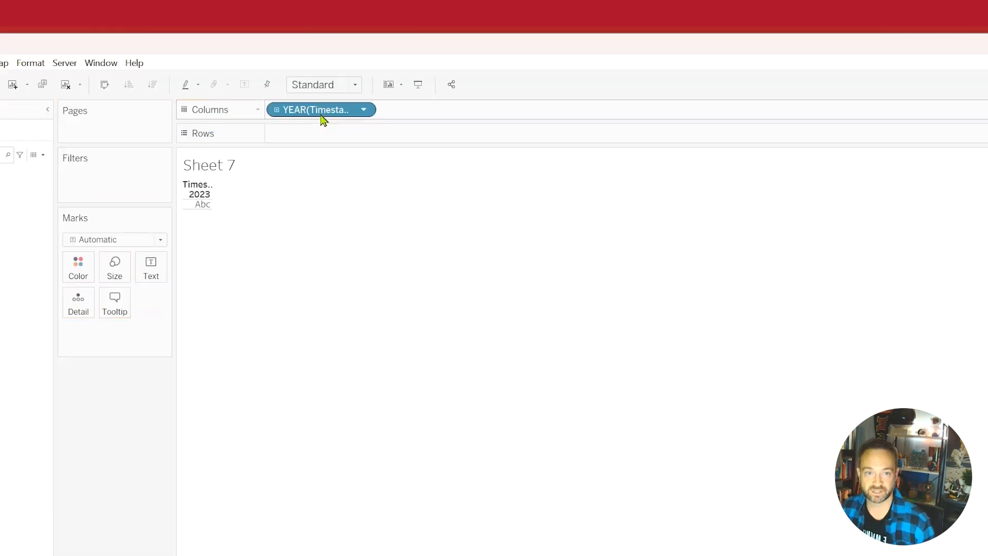
right_click(322, 116)
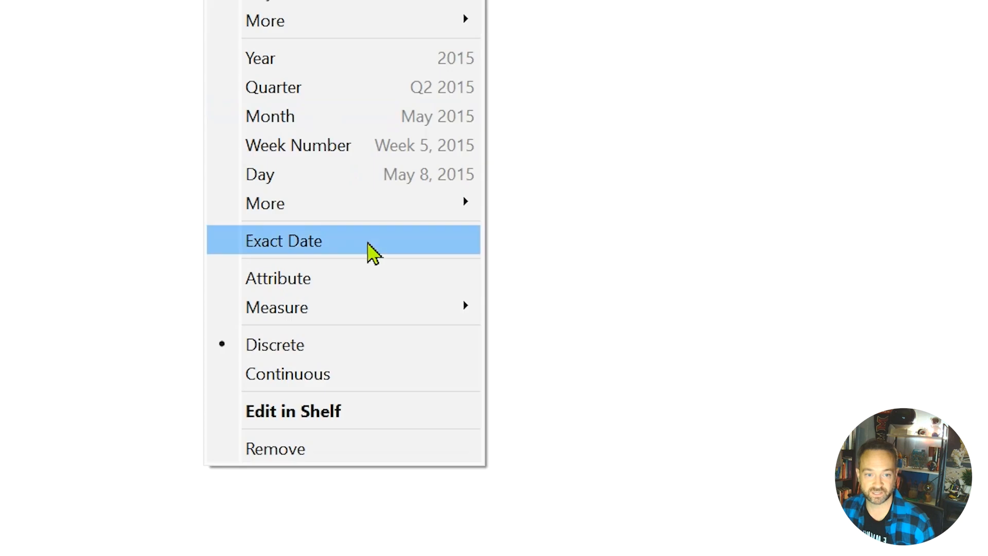
left_click(374, 253)
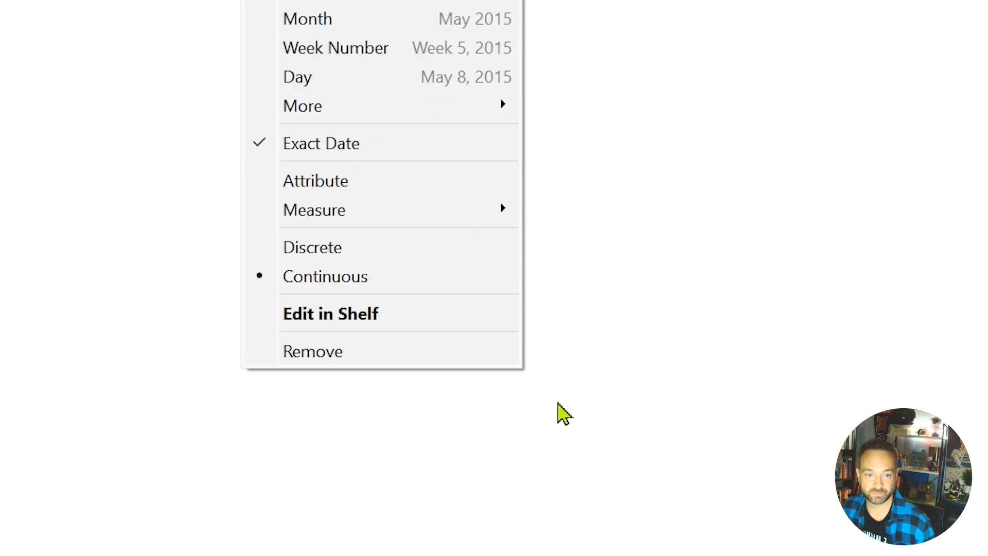
Keep the Timestamp field continuous and add Tweet Id to the marks as a detail.
left_click(407, 283)
left_click_drag(94, 486, 222, 247)
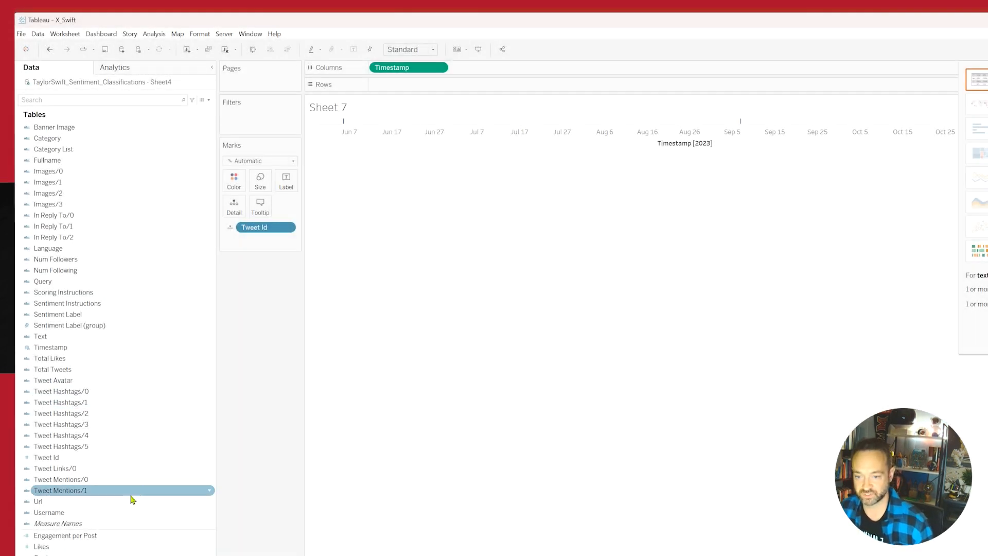
Create a new calculated field based on Engagement per Post, keeping its default name.
right_click(103, 538)
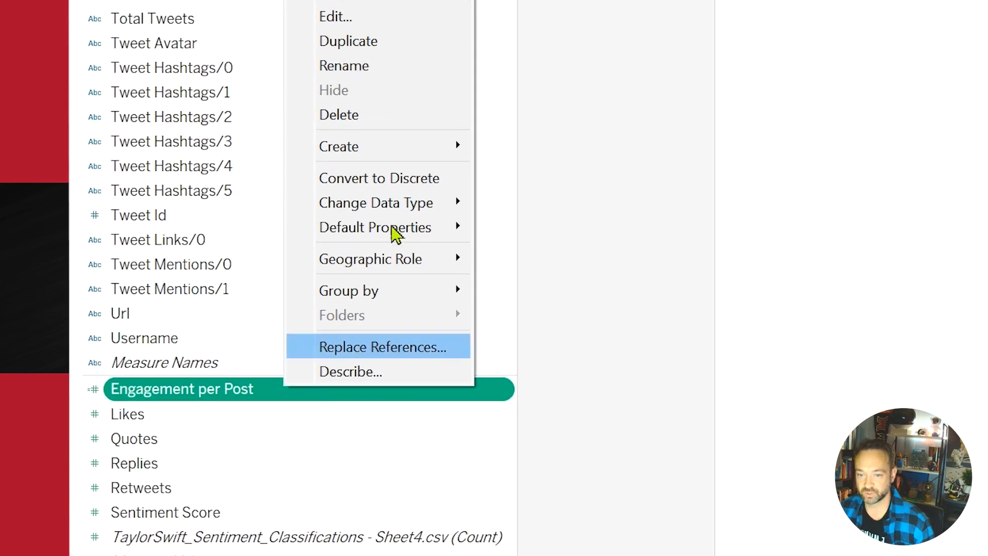
mouse_move(457, 157)
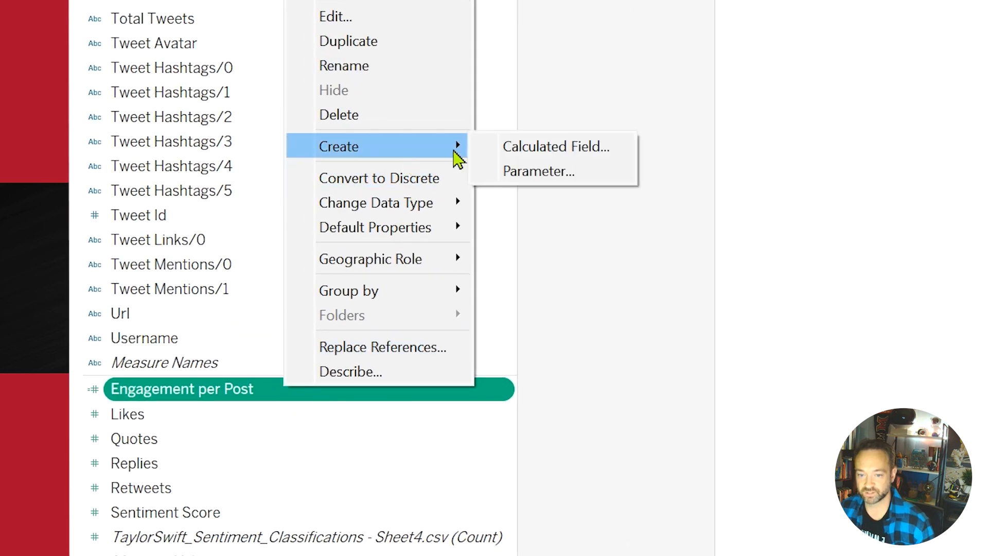
left_click(508, 147)
left_click(386, 412)
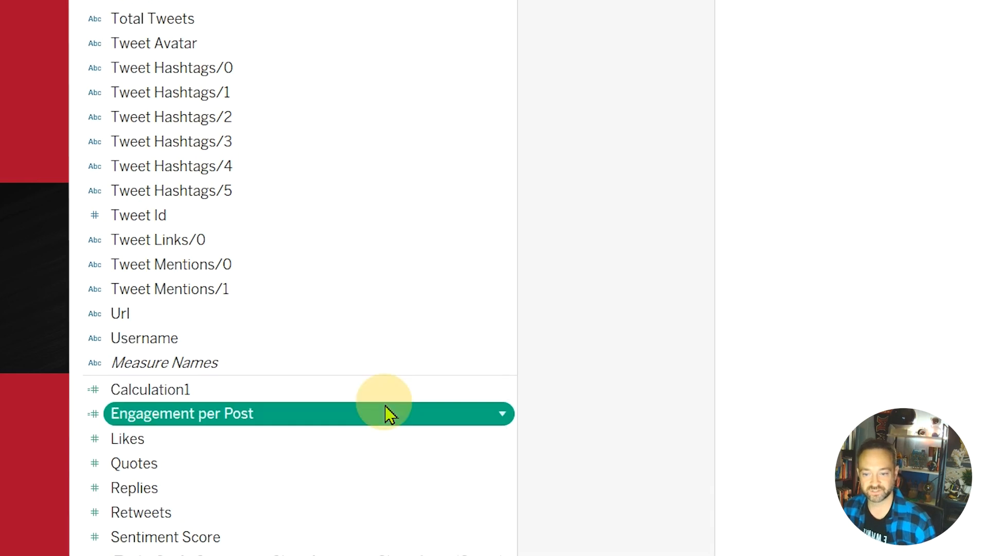
Open the Engagement per Post calculation for editing and clear its whole formula.
right_click(386, 413)
left_click(442, 108)
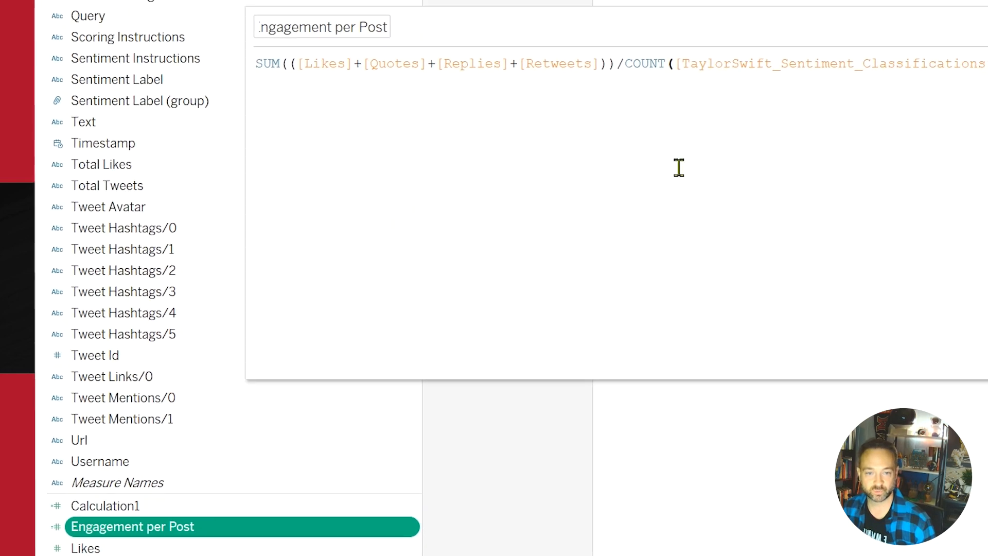
left_click(489, 165)
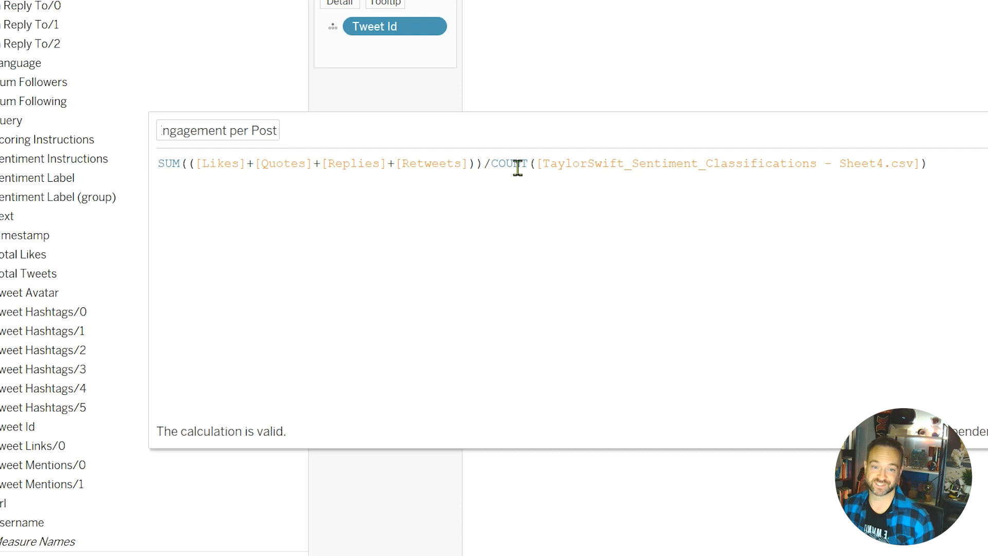
key("ctrl+a")
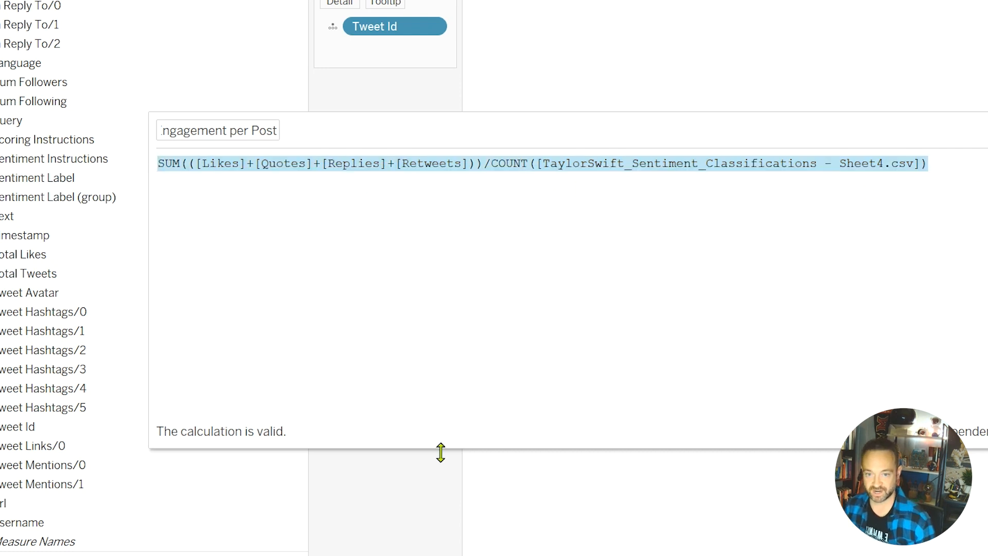
key("Delete")
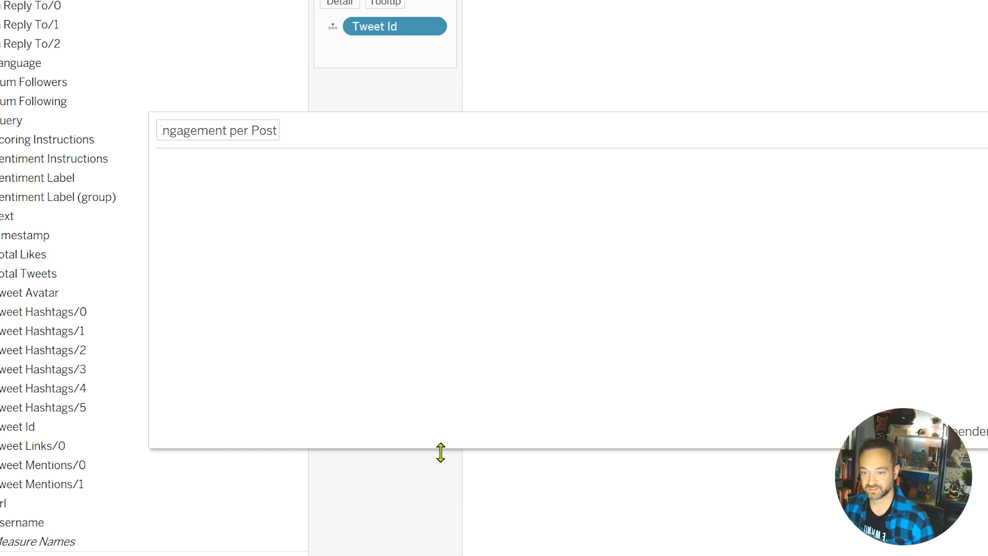
Enter the sum ([Likes]+[Quotes]+[Replies]+[Retweets]) in parentheses as the Engagement per Post formula.
type("likes")
key("Return")
type("+quote")
key("Return")
type("+repli")
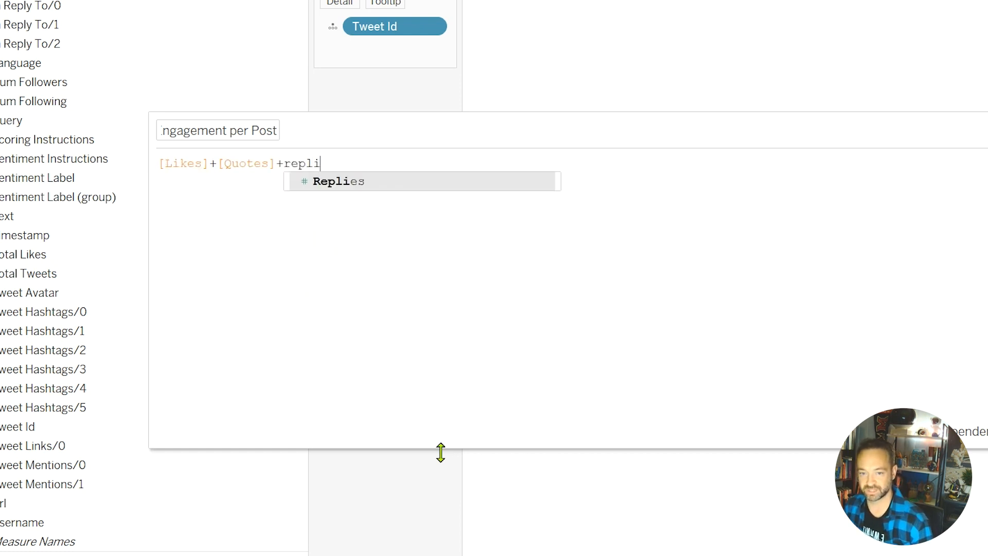
key("Return")
type("+re")
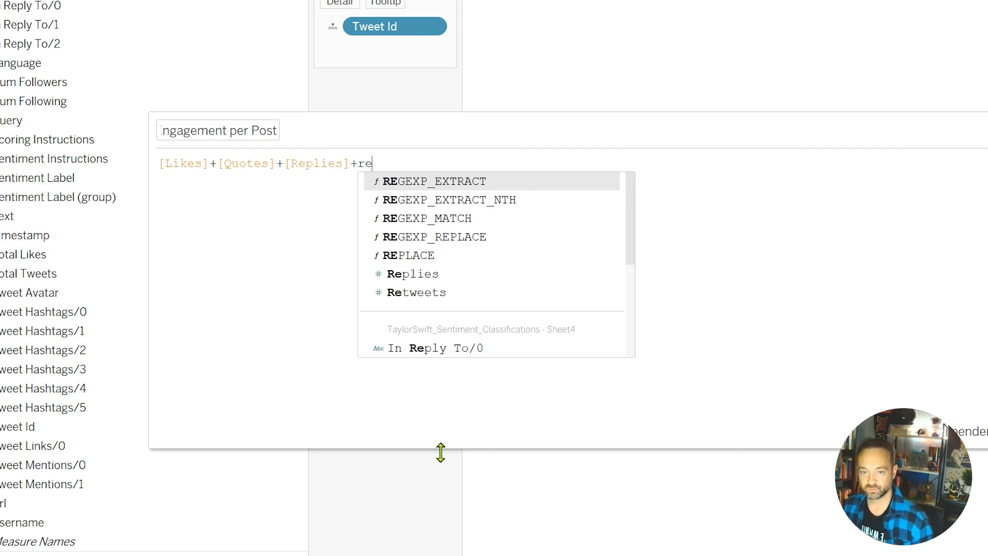
type("t")
key("Return")
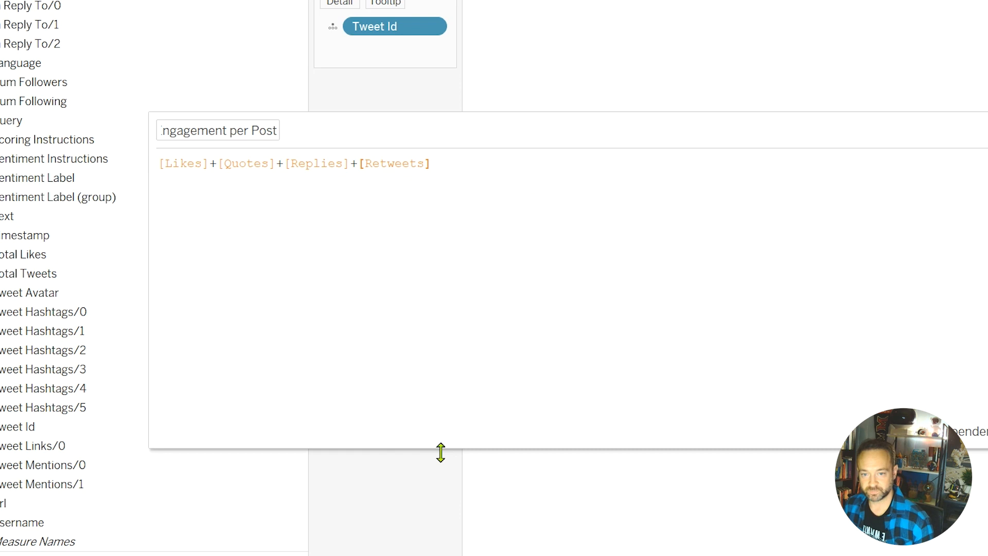
type(")")
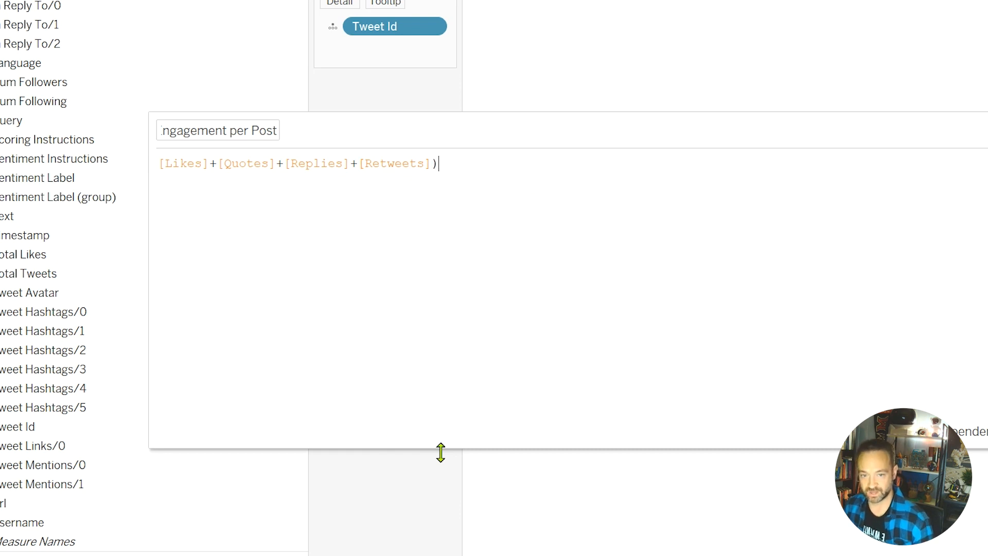
left_click(164, 163)
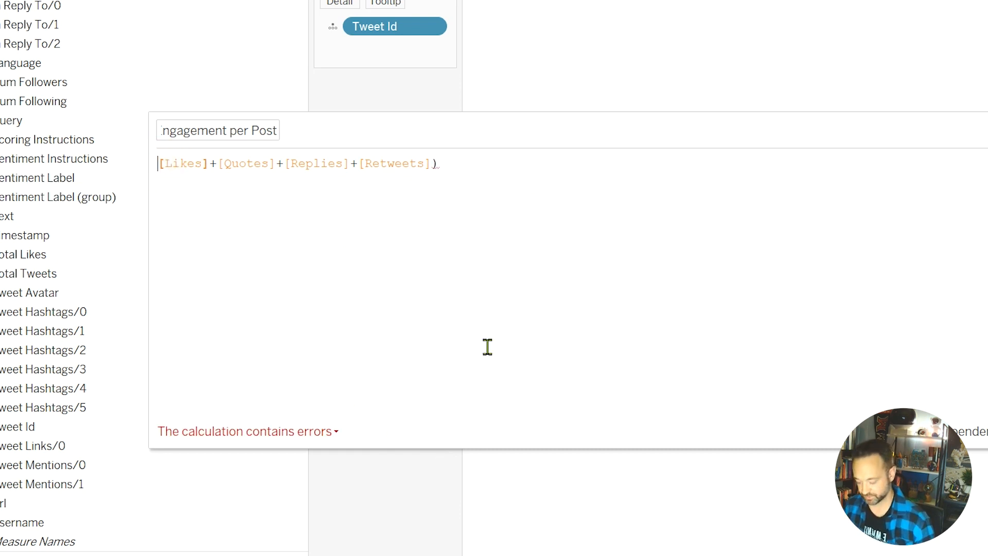
type("(")
left_click(528, 175)
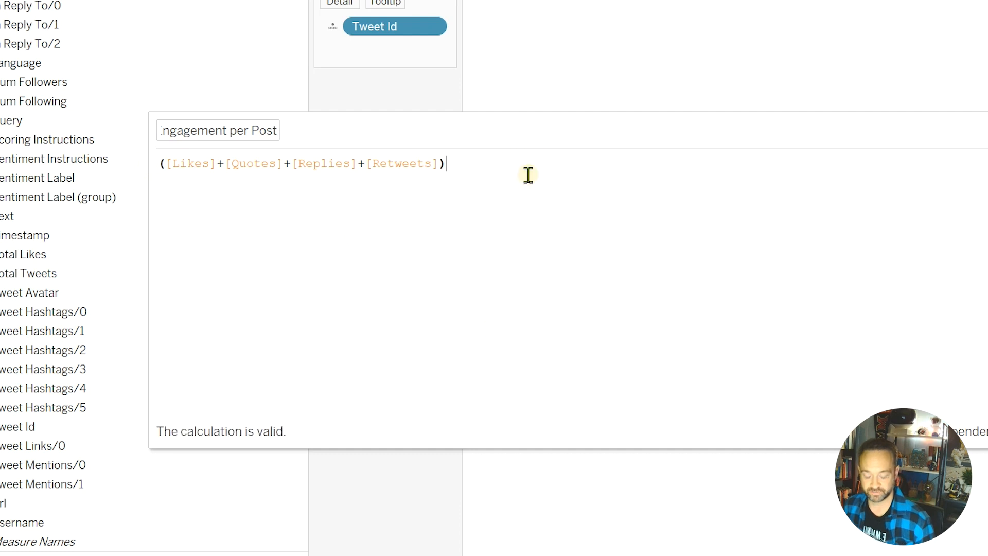
Divide the sum by COUNT([TaylorSwift_Sentiment_Classifications - Sheet4.csv]) and check the calculation's error details.
type("/")
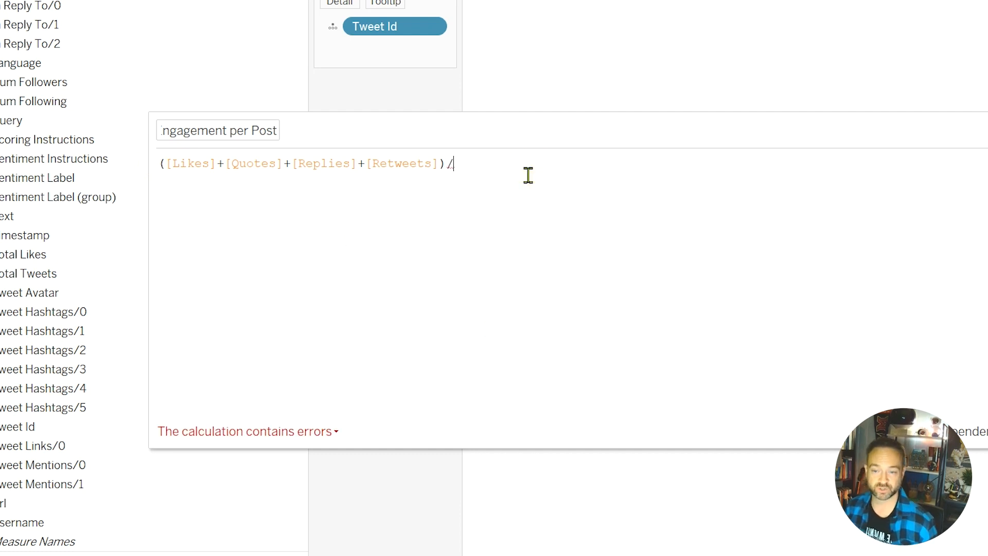
left_click_drag(31, 553, 675, 260)
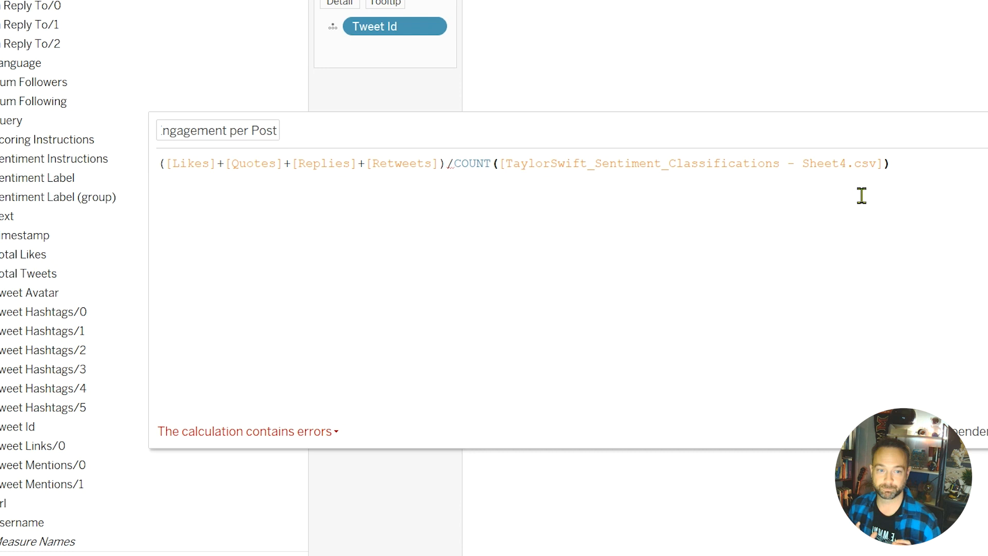
left_click(447, 165)
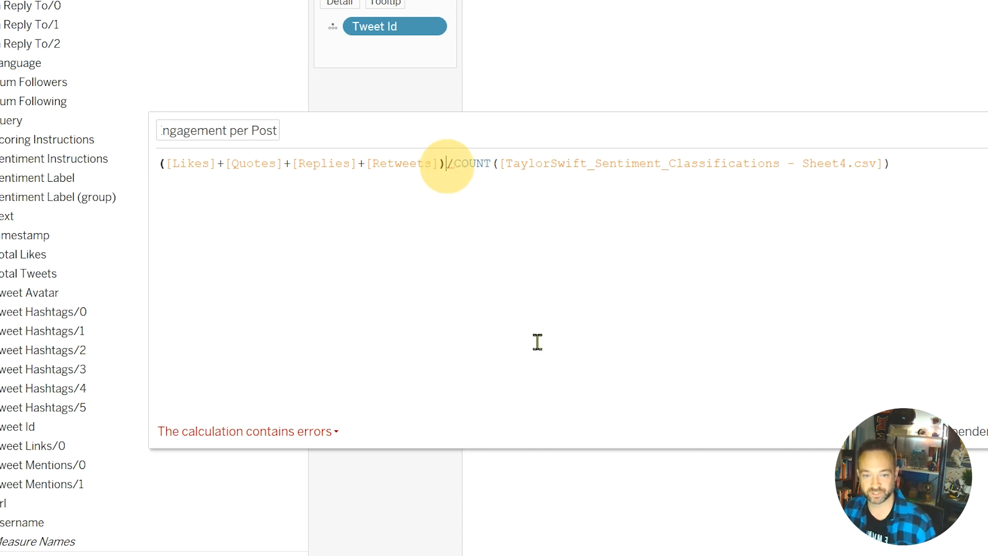
left_click(256, 434)
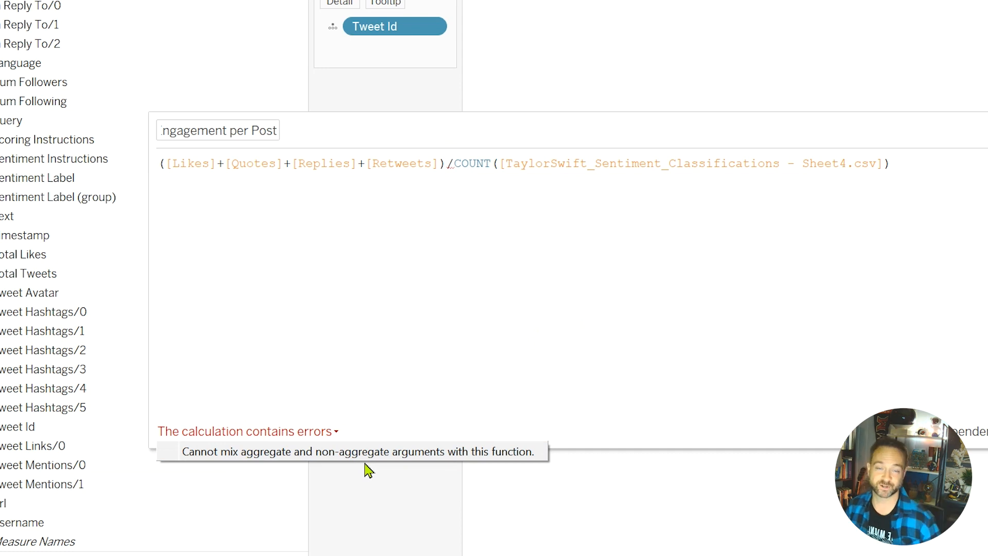
Wrap the parenthesised engagement total in SUM() and place the Engagement per Post field on Rows.
left_click(163, 163)
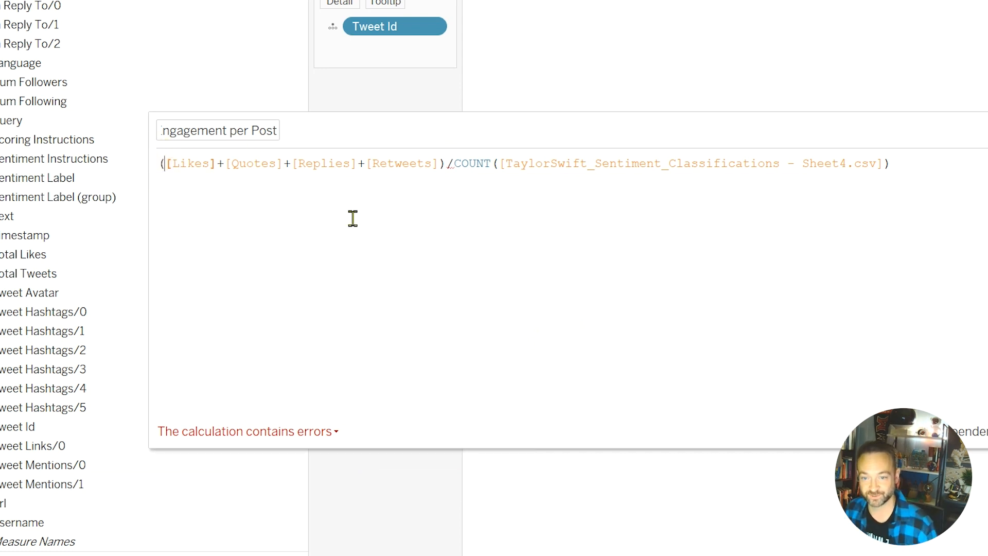
type("S(")
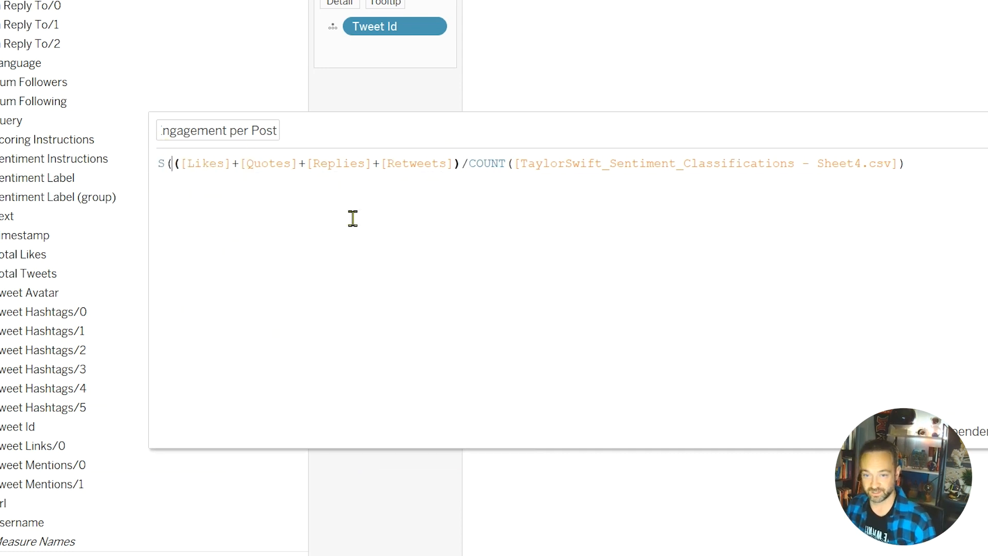
key("BackSpace")
type("UM")
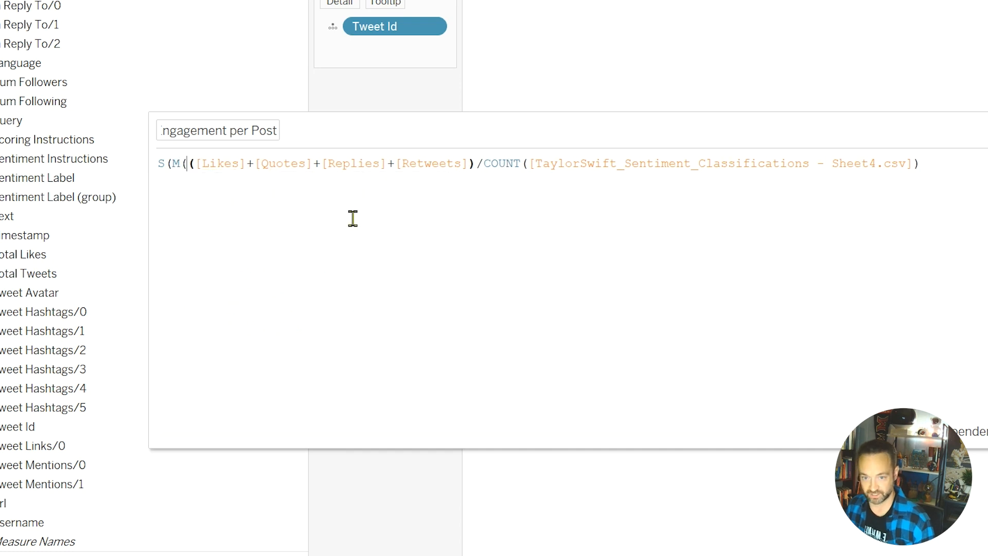
type("(")
left_click(473, 163)
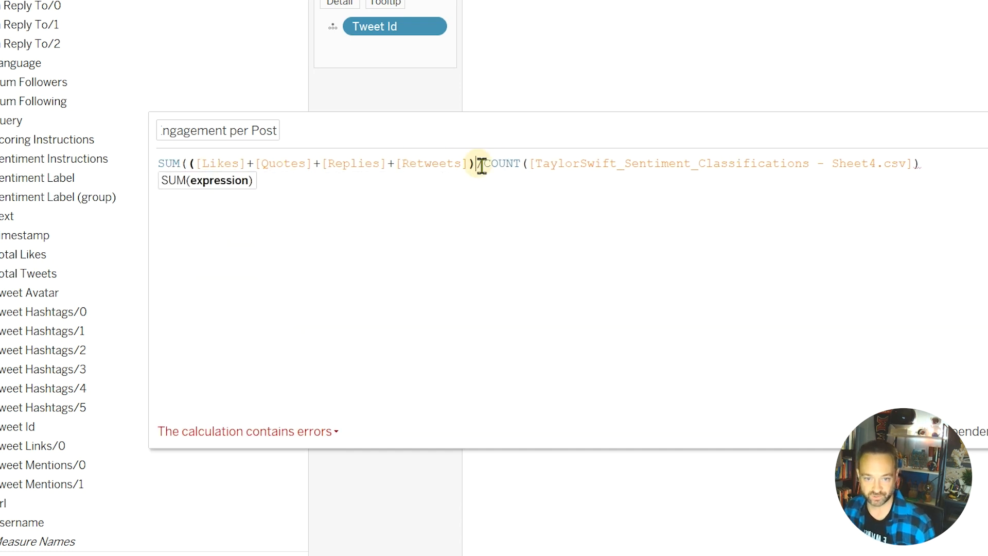
type(")")
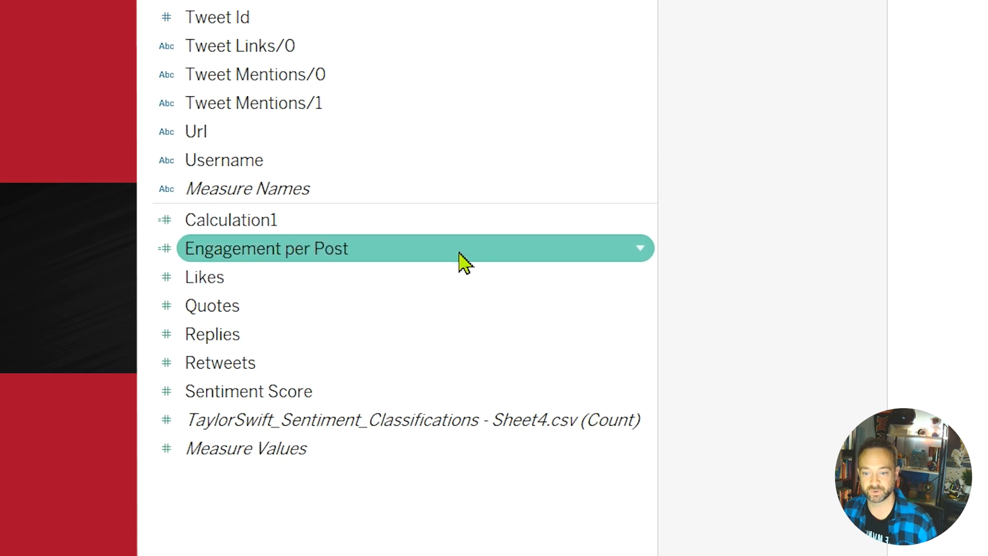
left_click_drag(461, 262, 620, 291)
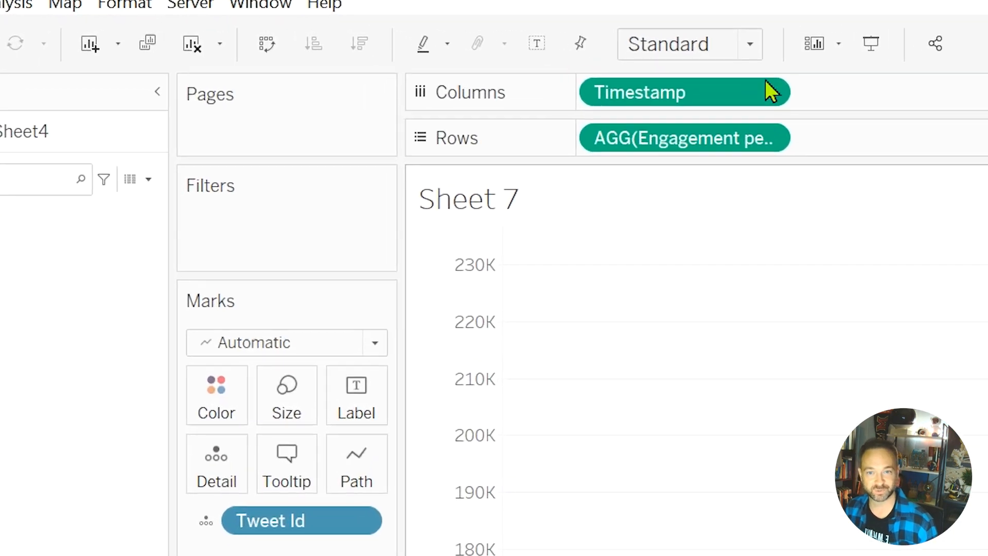
Filter the sheet by Timestamp week number, keeping only Week 46.
left_click_drag(707, 103, 320, 226)
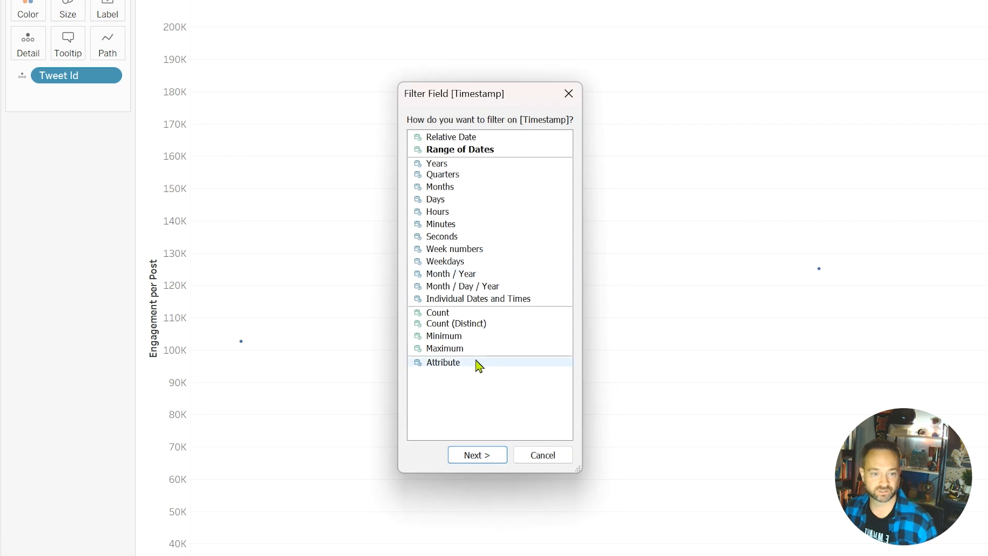
left_click(476, 250)
left_click(489, 457)
left_click(397, 193)
left_click(375, 205)
left_click(361, 205)
left_click(608, 492)
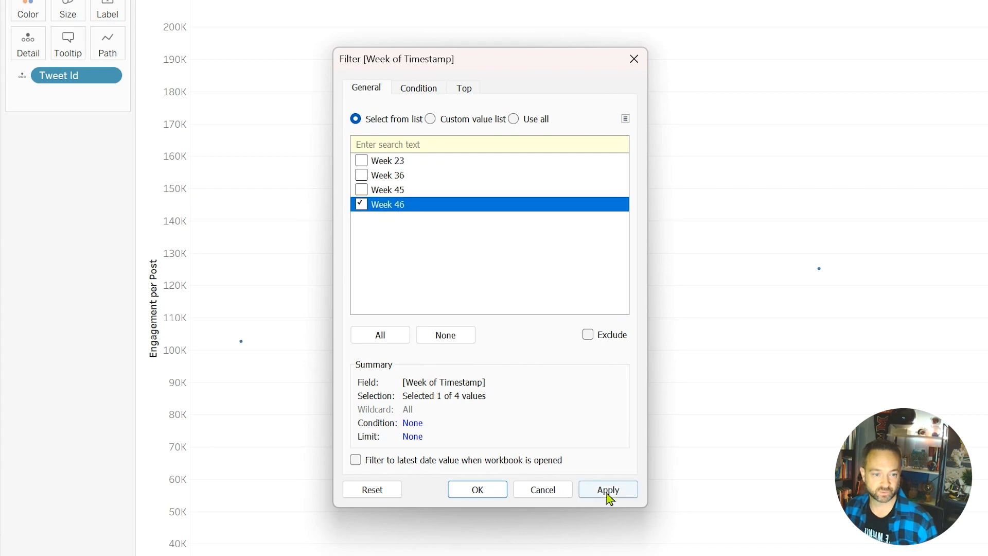
left_click(479, 493)
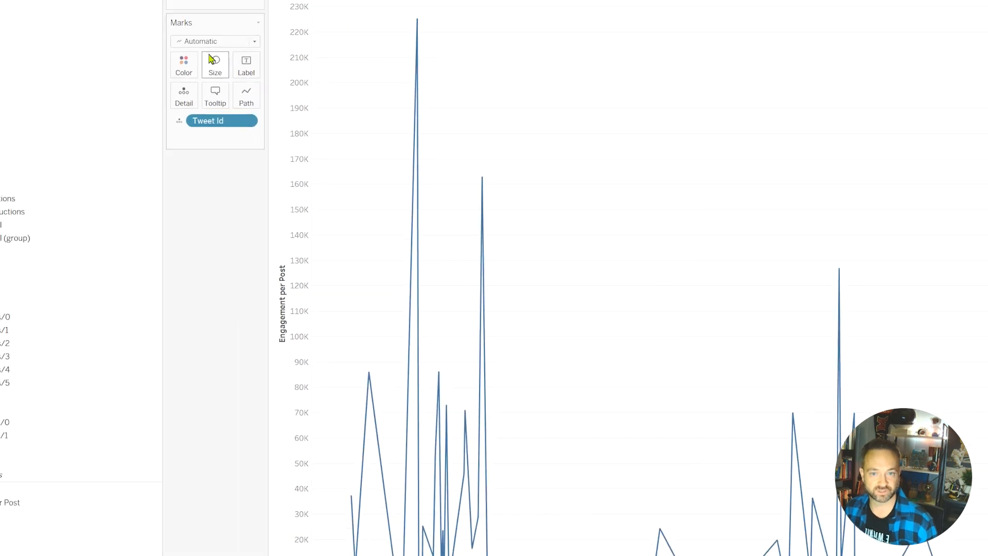
Change the mark type to Area and colour the marks light pink.
left_click(357, 107)
left_click(379, 145)
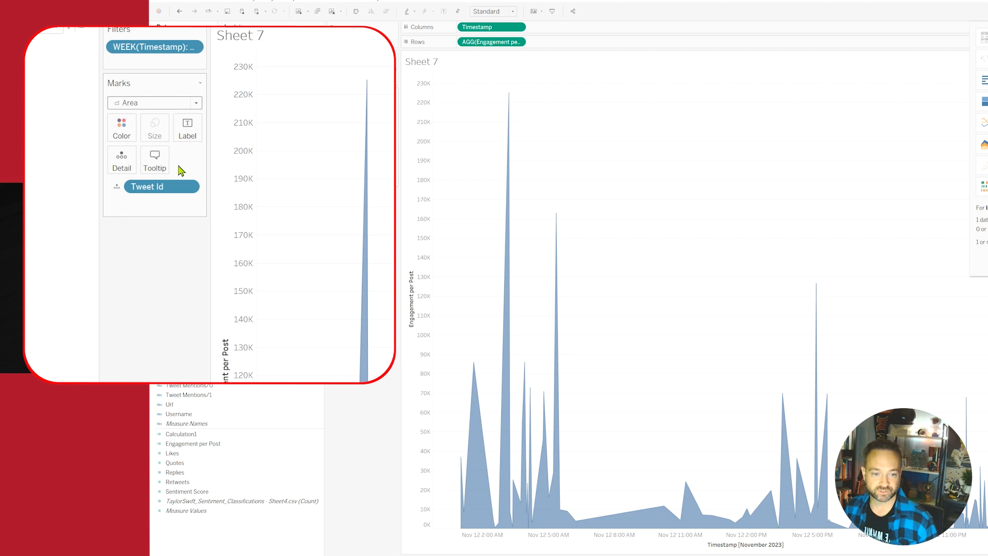
left_click(135, 129)
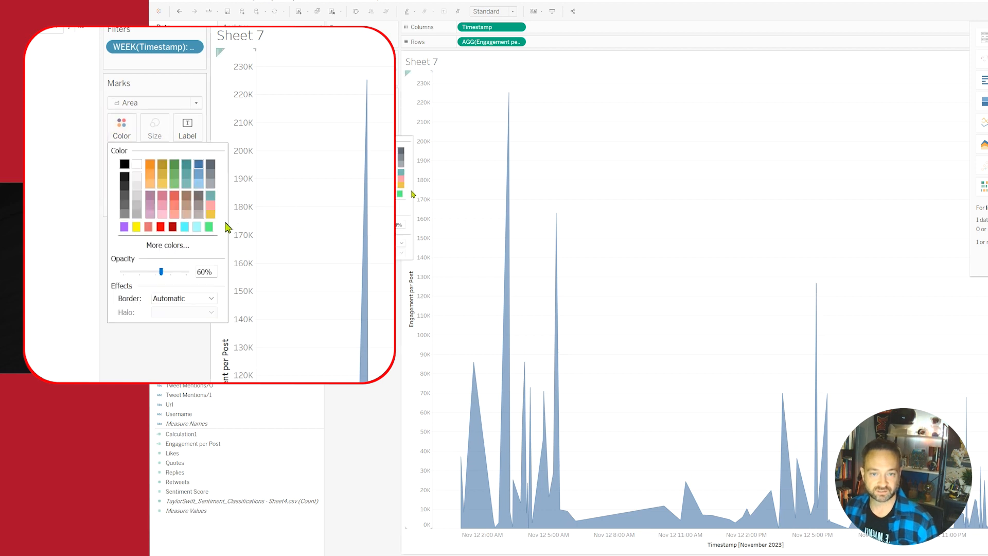
left_click(401, 179)
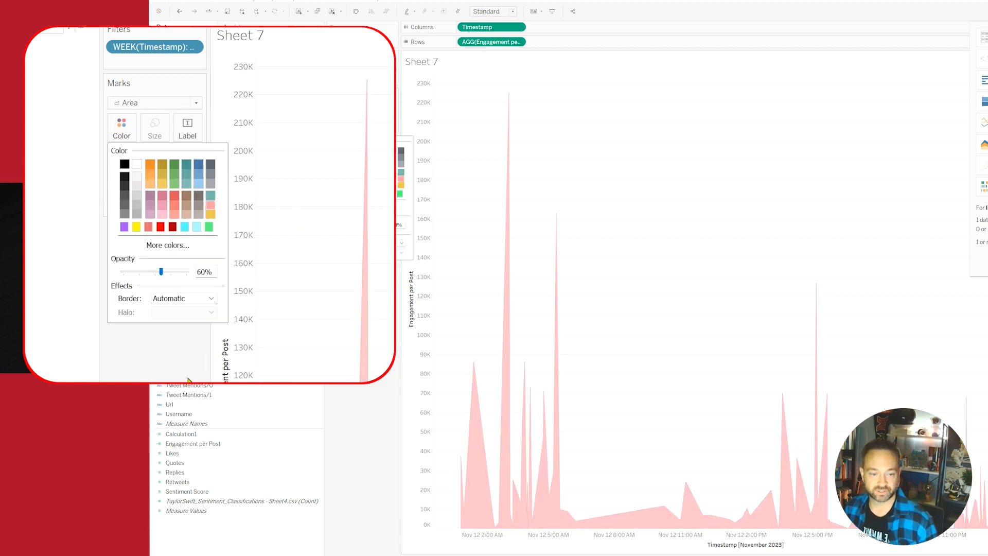
left_click(381, 299)
Show mark labels on the area chart for the Min/Max values only.
left_click(385, 126)
left_click(402, 144)
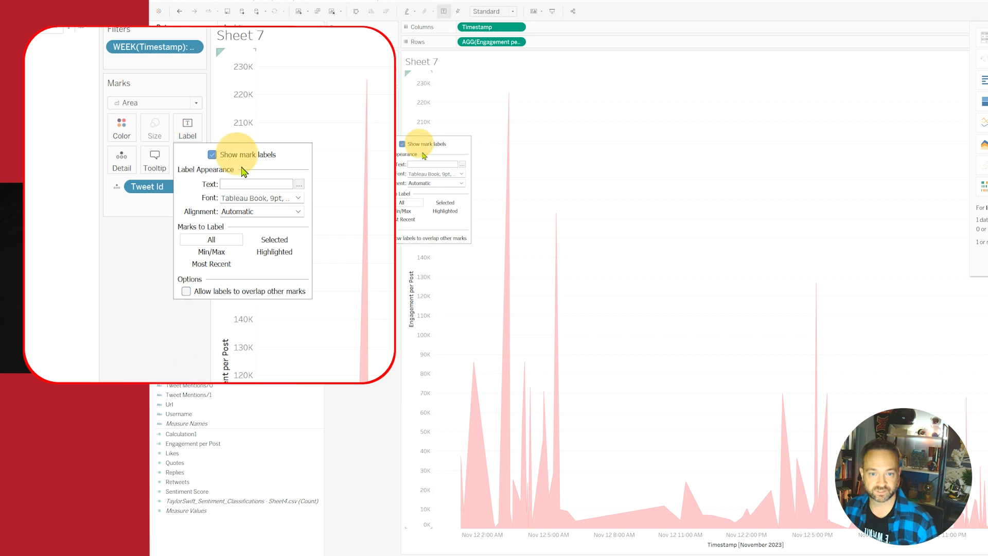
left_click(403, 213)
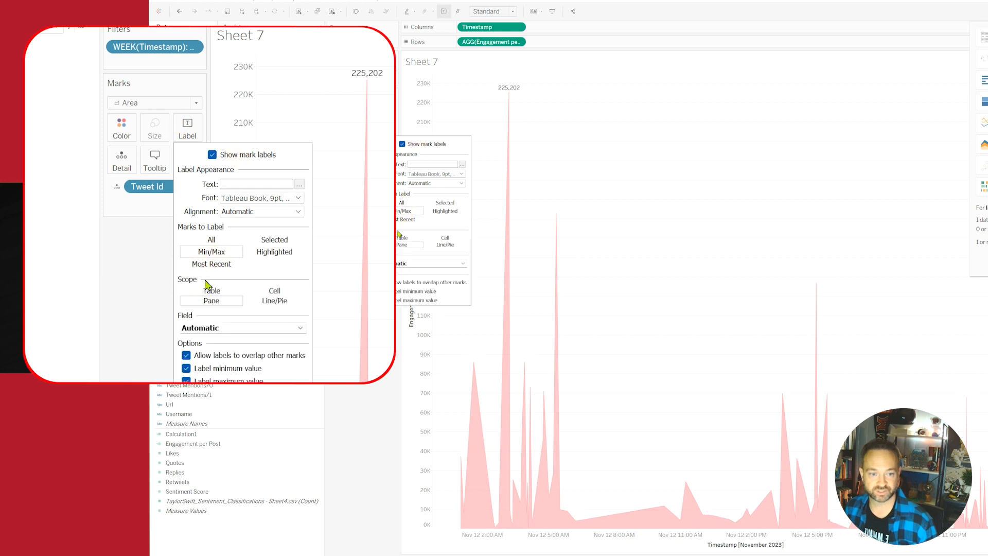
Format the mark labels to match the mark colour, in bold at 14 pt.
left_click(455, 175)
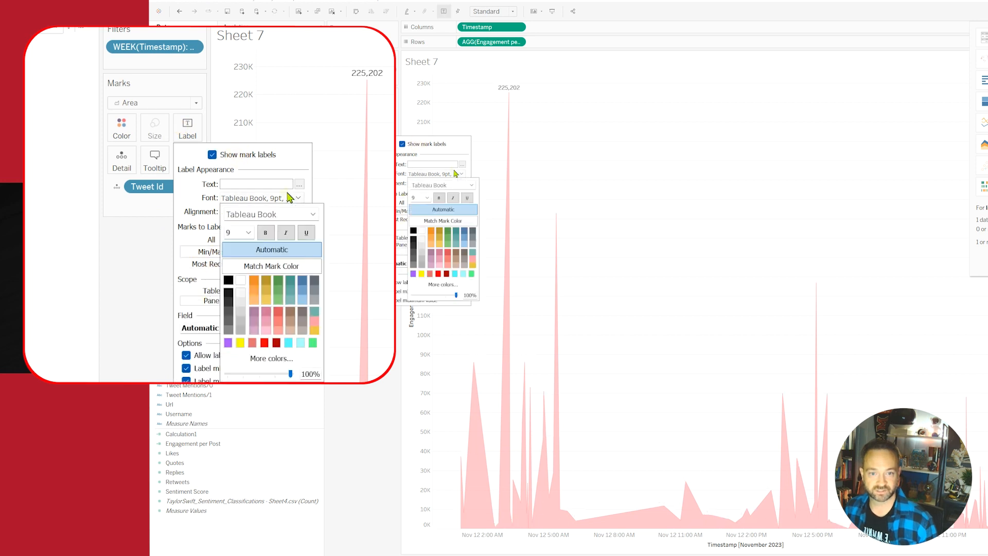
left_click(443, 220)
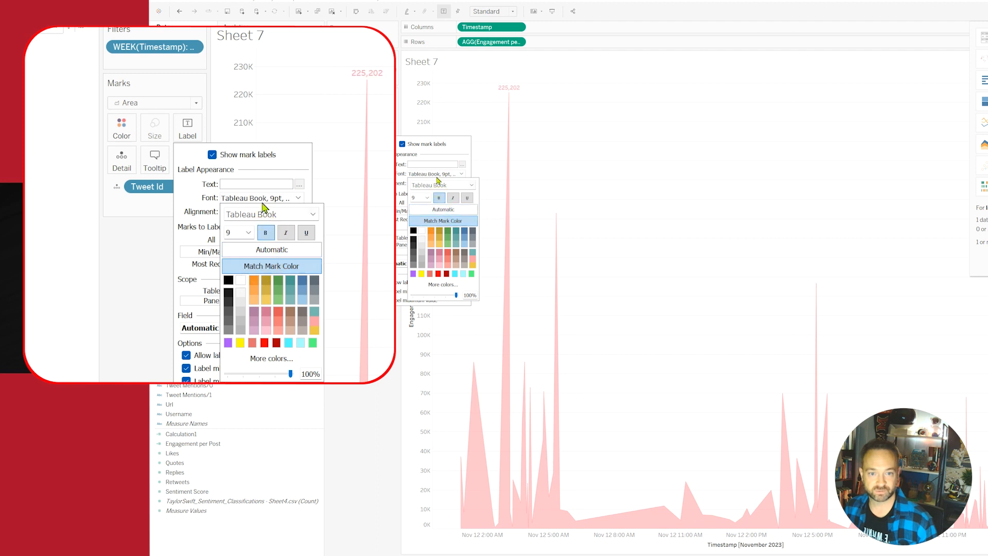
left_click(427, 197)
left_click(416, 238)
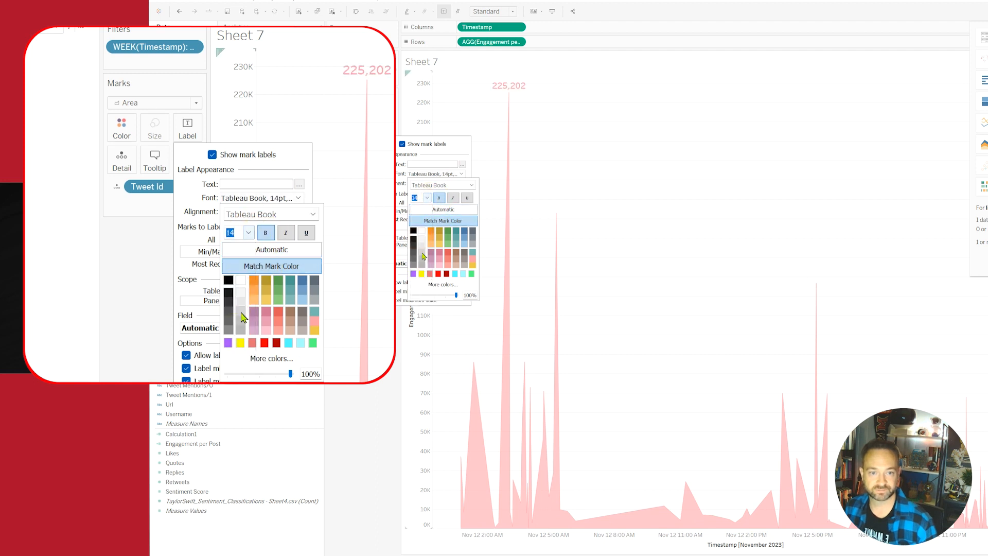
Rename Sheet 7 as "Engagement by Search Term: Taylor Swift".
left_click(662, 523)
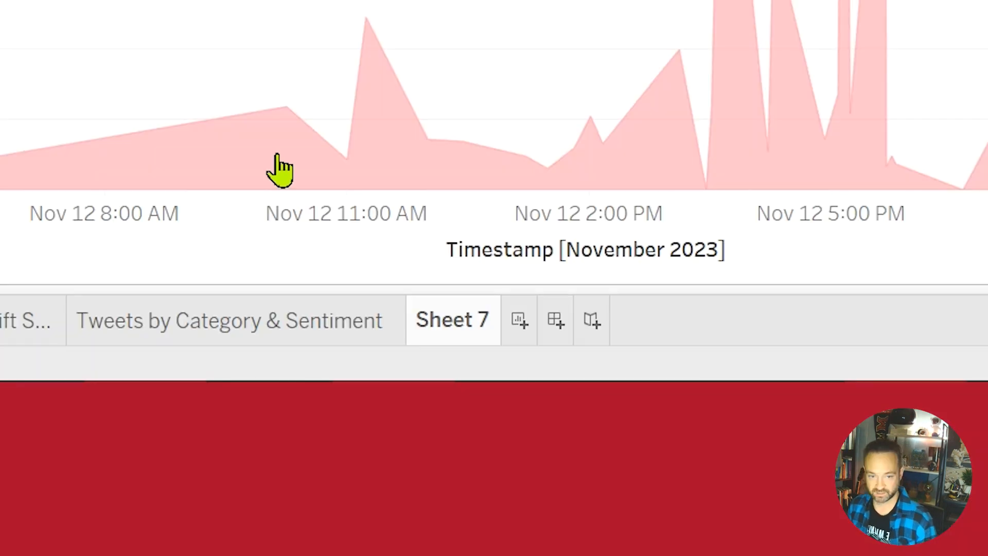
double_click(452, 320)
type("Engagement")
key("Return")
type("by")
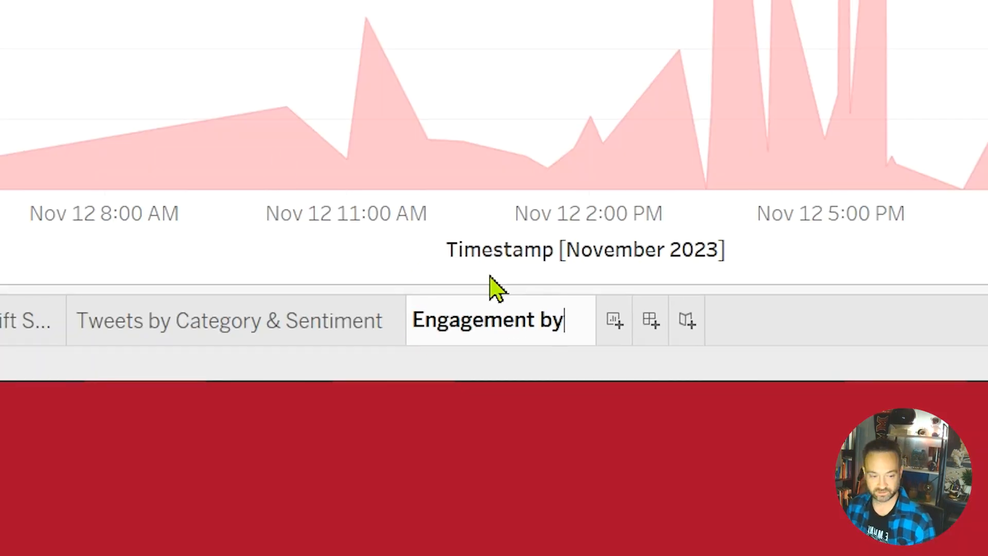
type(" Search Term: Taylor Swift")
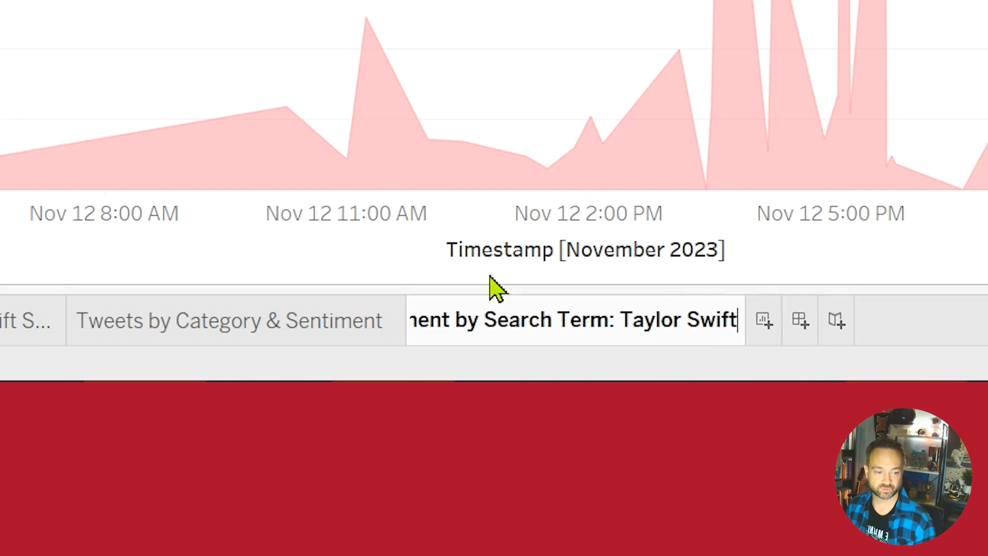
key("Return")
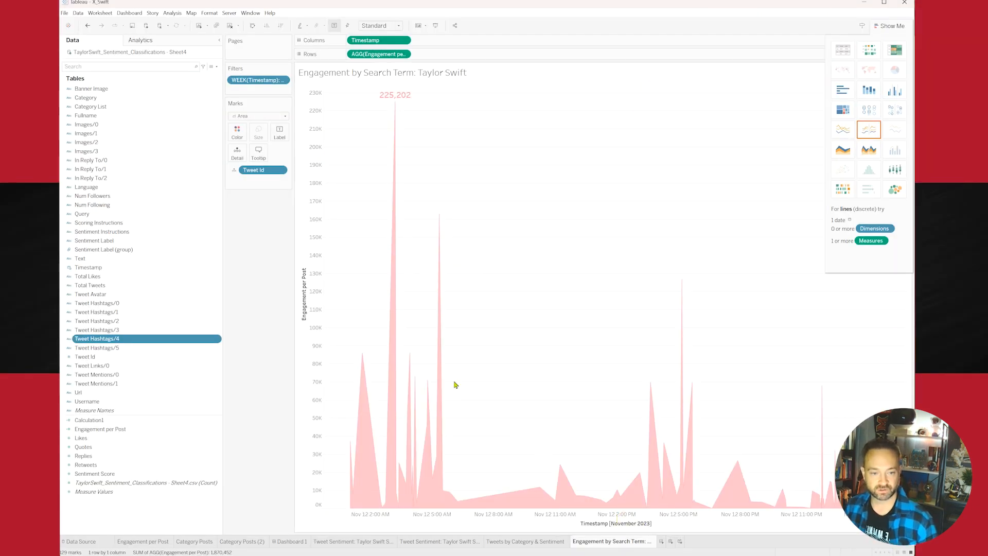
Clear the title of the Timestamp axis on the area chart.
double_click(446, 345)
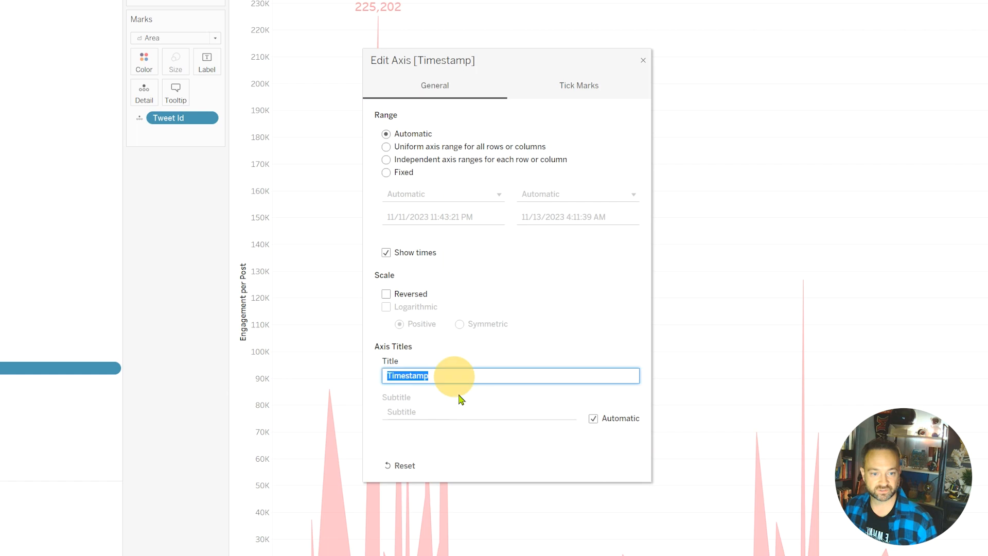
key("BackSpace")
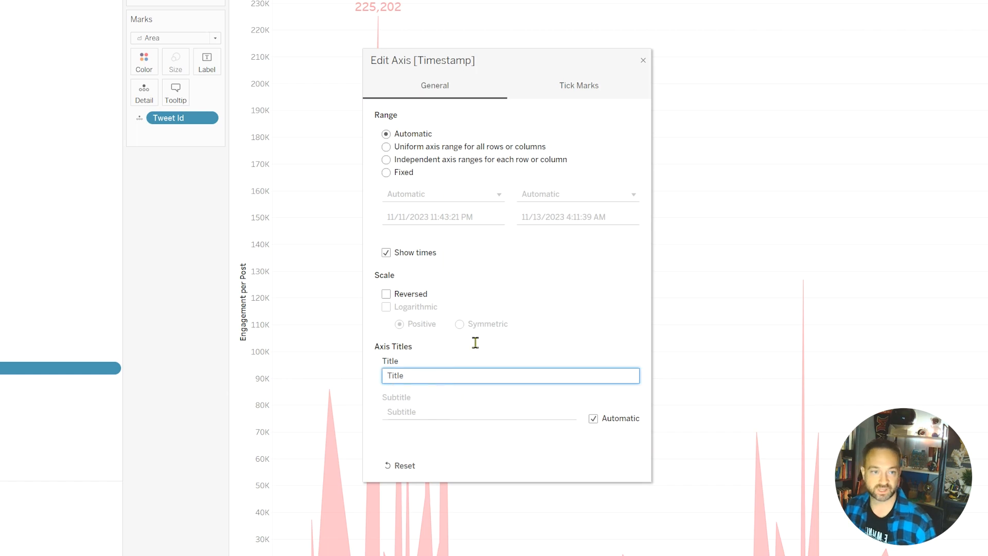
left_click(643, 60)
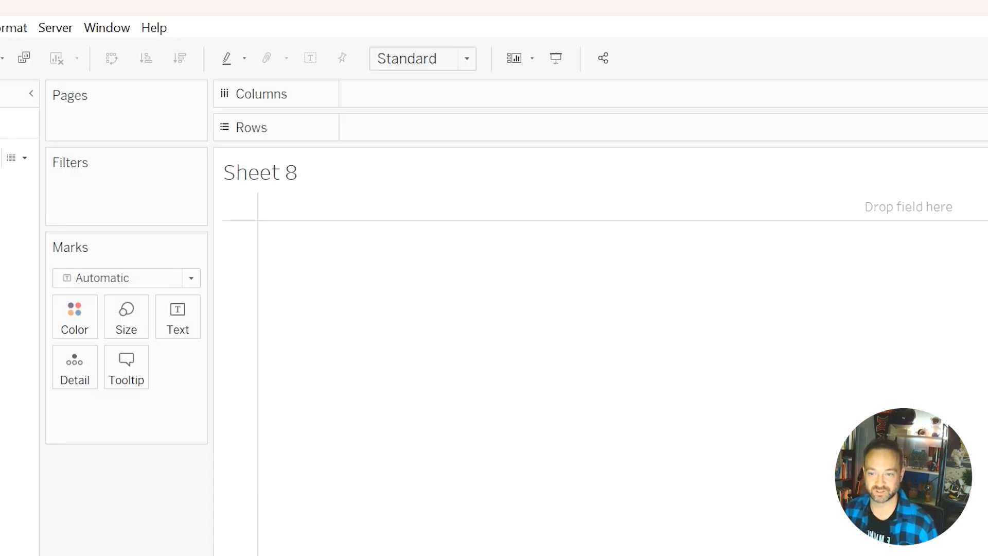
Place Sentiment Label on the rows of Sheet 8 and set the worksheet font size to 16 pt.
left_click_drag(5, 180, 413, 144)
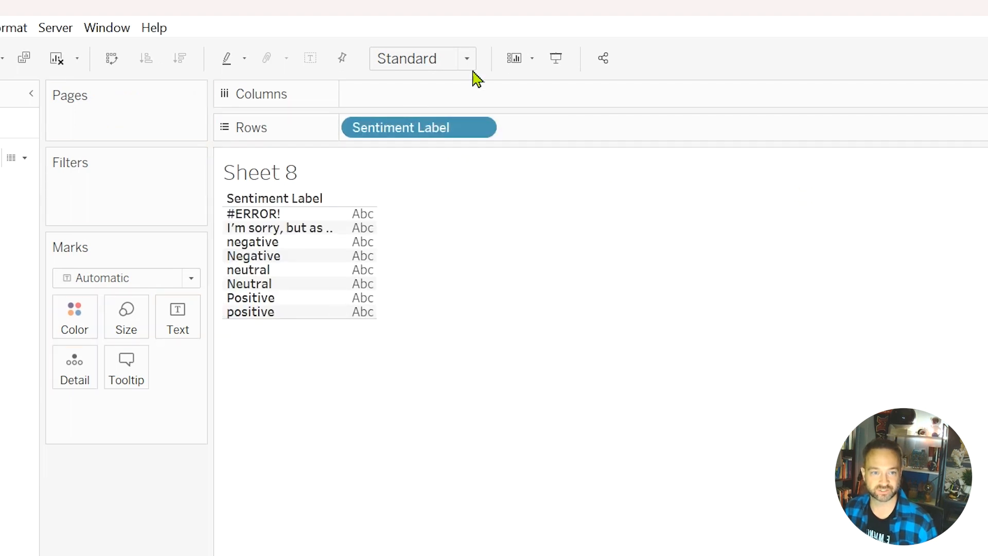
right_click(291, 243)
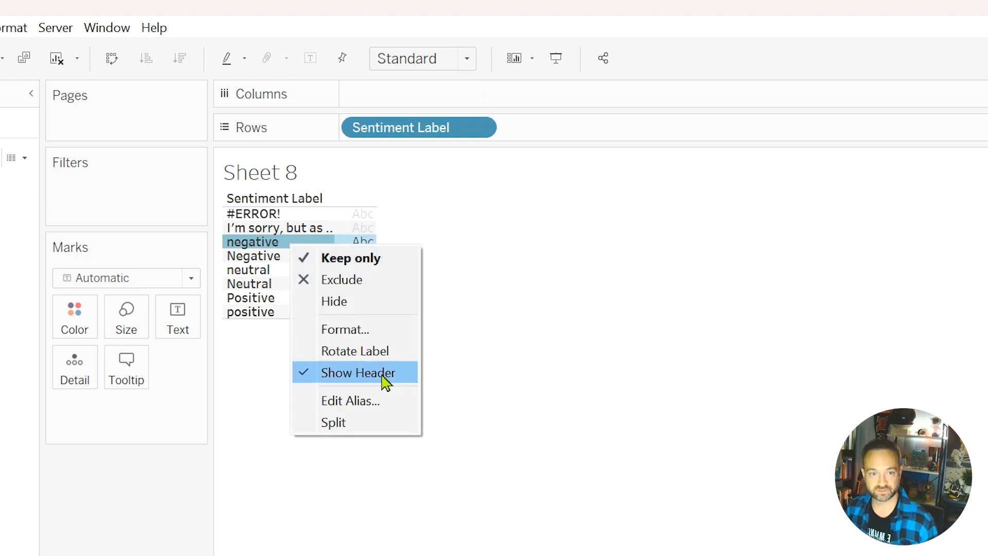
left_click(381, 331)
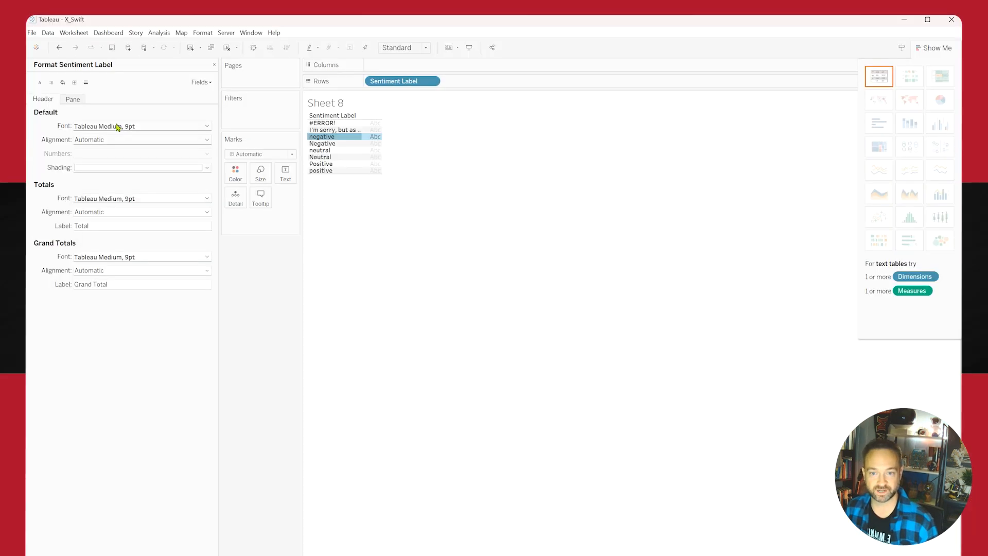
left_click(73, 100)
left_click(106, 127)
left_click(95, 153)
left_click(86, 197)
left_click(111, 247)
left_click(43, 100)
left_click(72, 100)
left_click(39, 83)
left_click(119, 125)
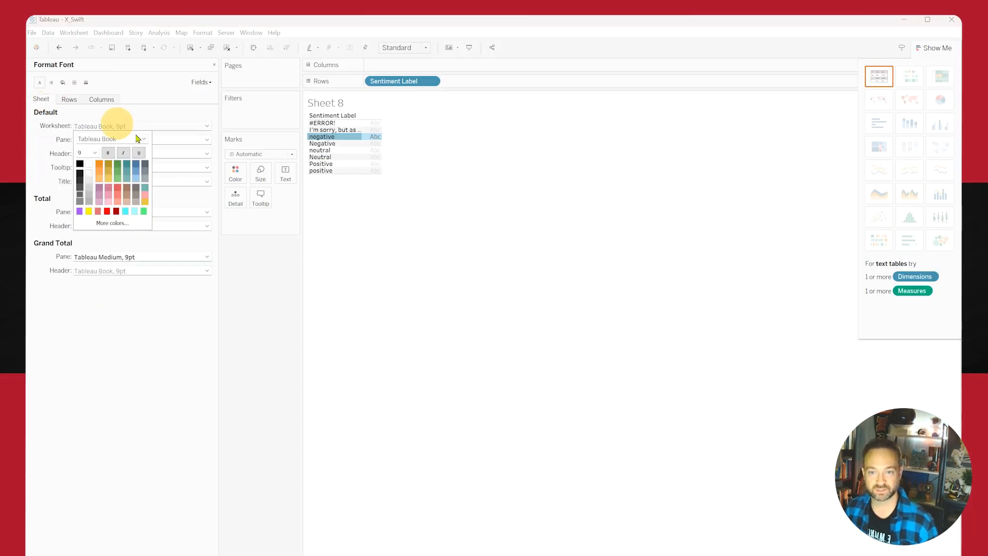
left_click(96, 152)
left_click(85, 206)
left_click(355, 187)
Fit the sheet to Entire View and hide the Show Me suggestions and the font formatting options.
left_click(425, 48)
left_click(410, 84)
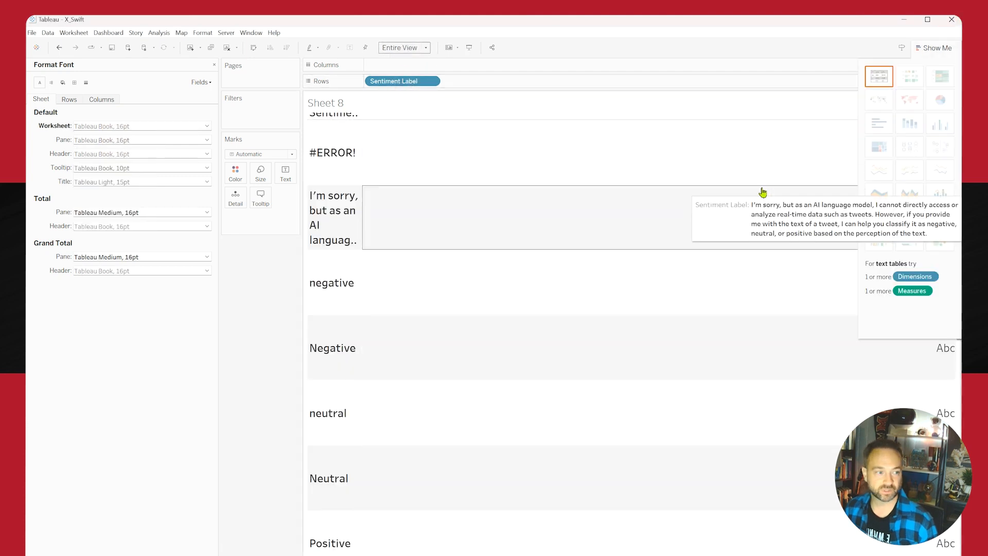
left_click(928, 48)
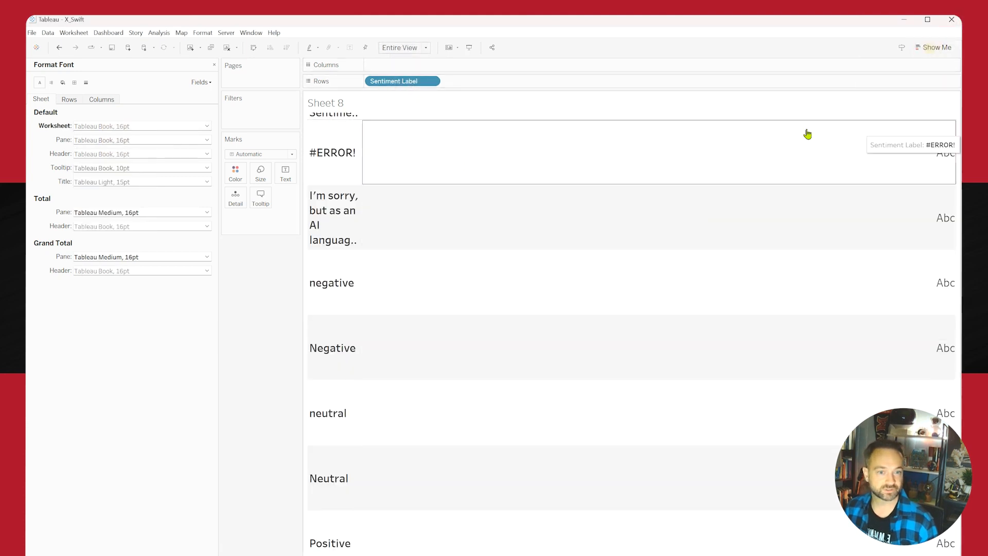
left_click(214, 65)
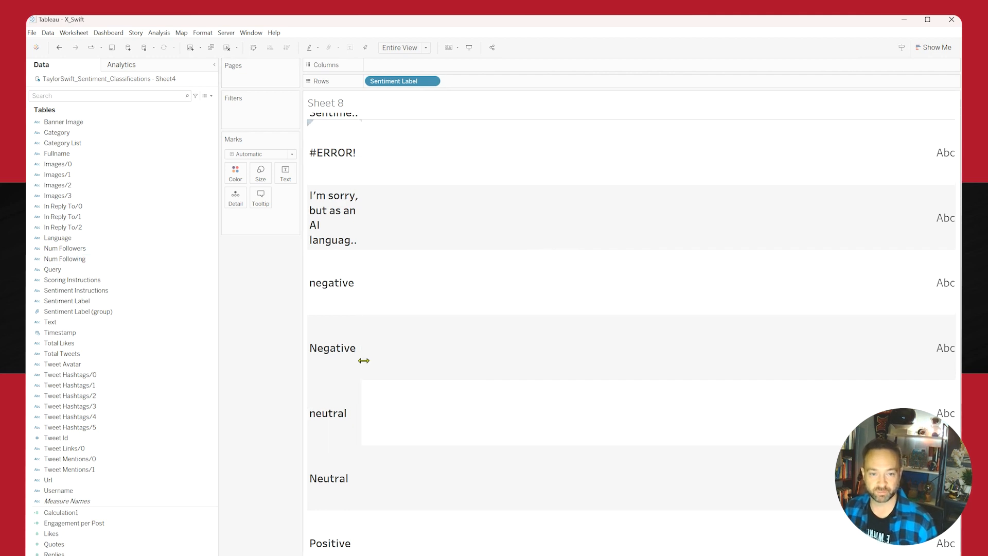
Group the neutral and Neutral sentiment labels in the row headers.
left_click(339, 296)
left_click(333, 346, "ctrl")
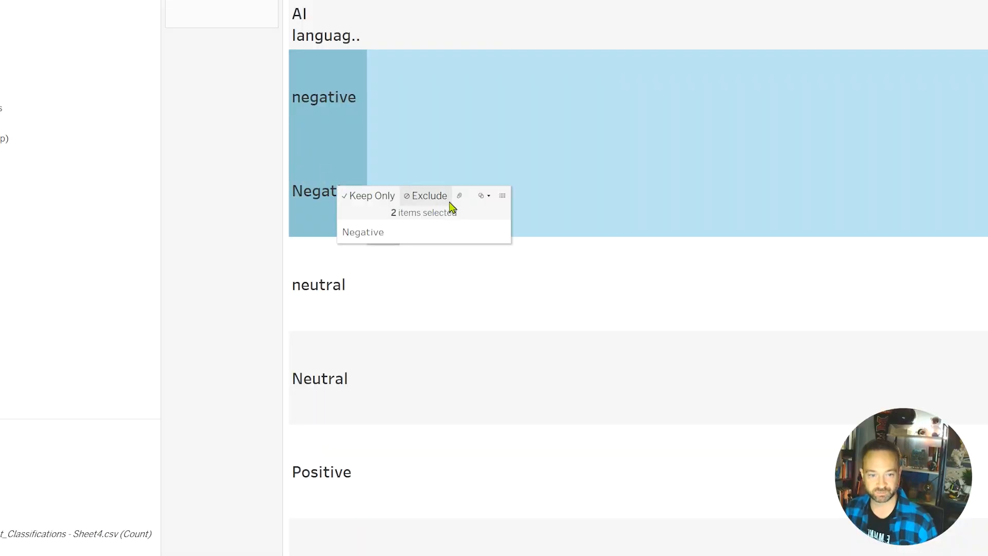
left_click(331, 301)
left_click(331, 376, "ctrl")
left_click(464, 392)
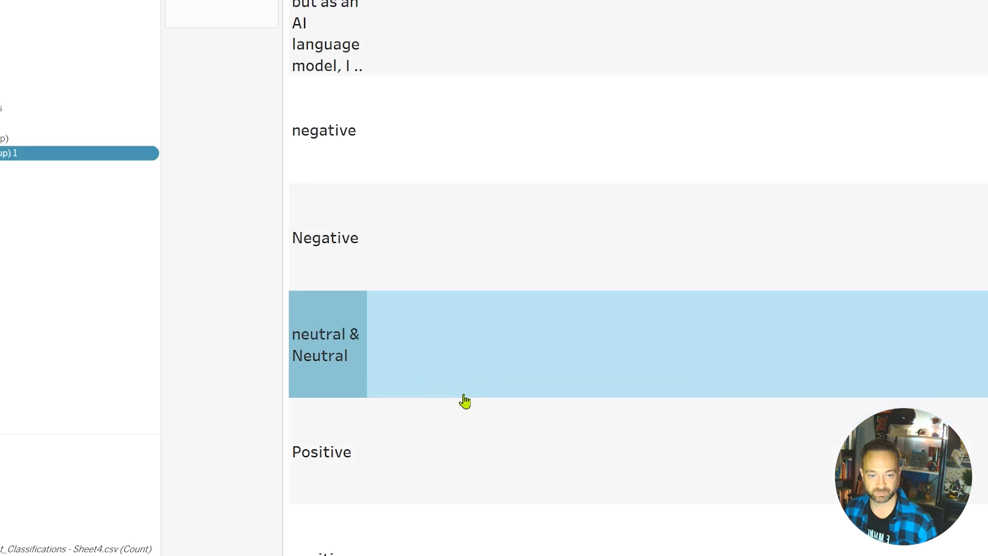
Edit the Sentiment Label (group) 1 field and group the negative and Negative values together.
right_click(338, 314)
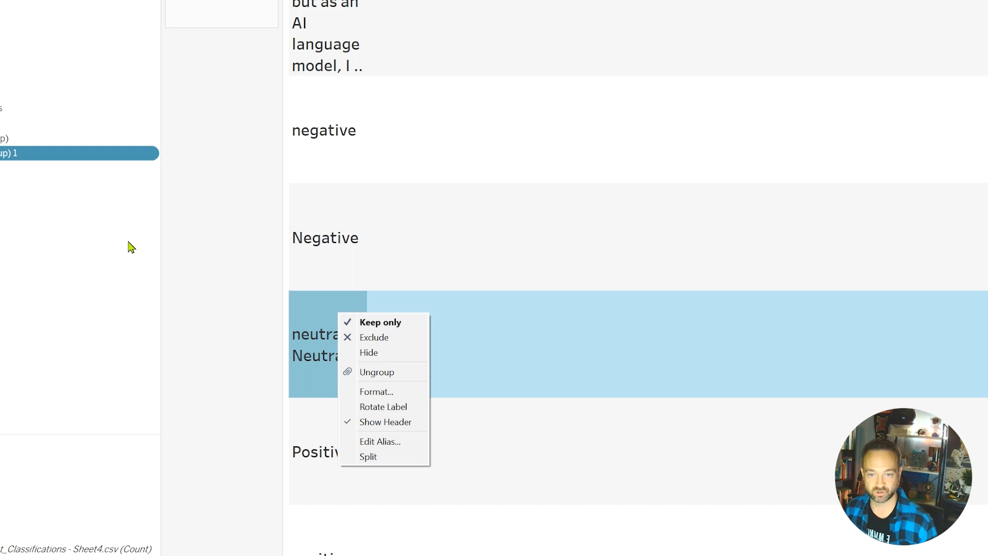
left_click(38, 156)
right_click(38, 155)
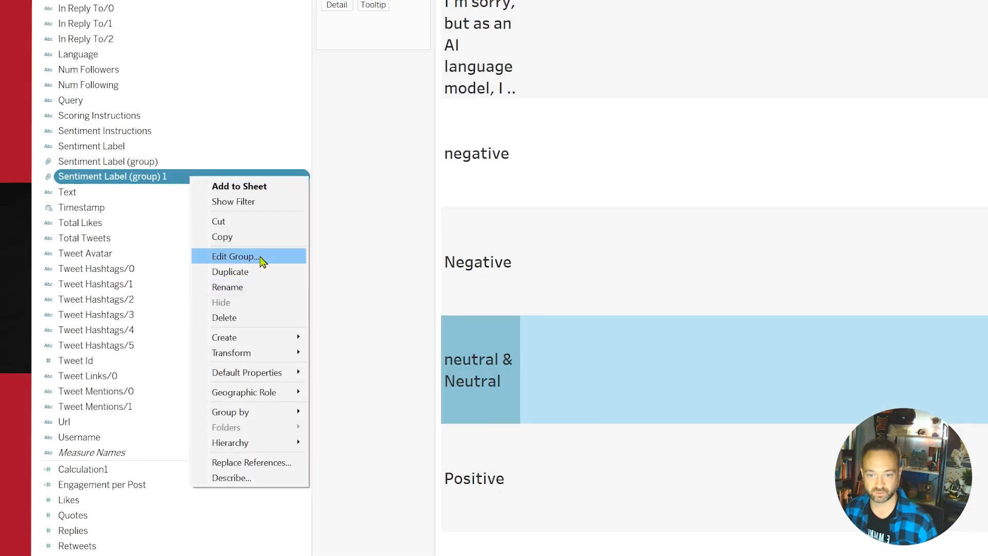
left_click(262, 262)
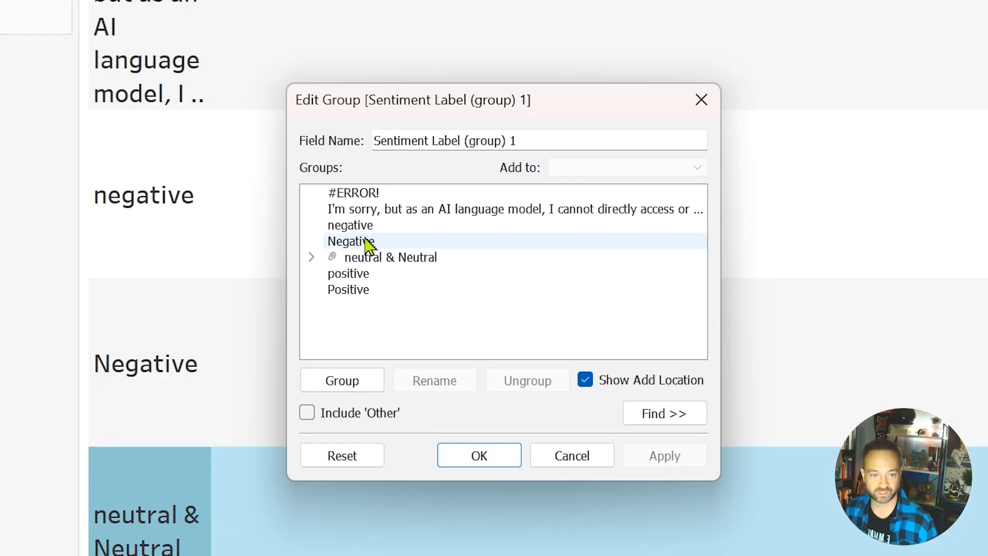
left_click(350, 226)
left_click(353, 240, "shift")
left_click(344, 382)
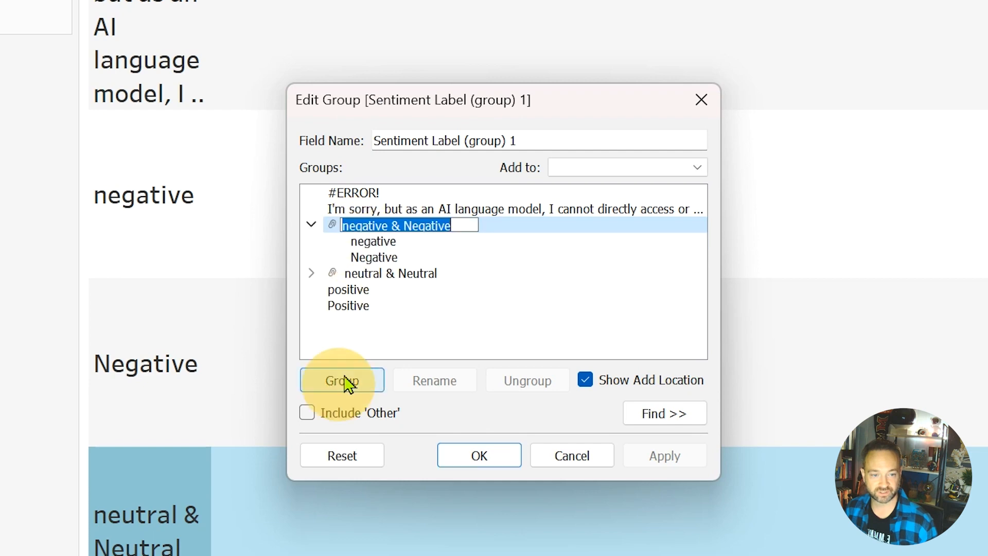
left_click(432, 324)
Group the #ERROR! and "I'm sorry, but as an AI language model" values under the name Junk.
left_click(365, 195)
left_click(367, 210, "shift")
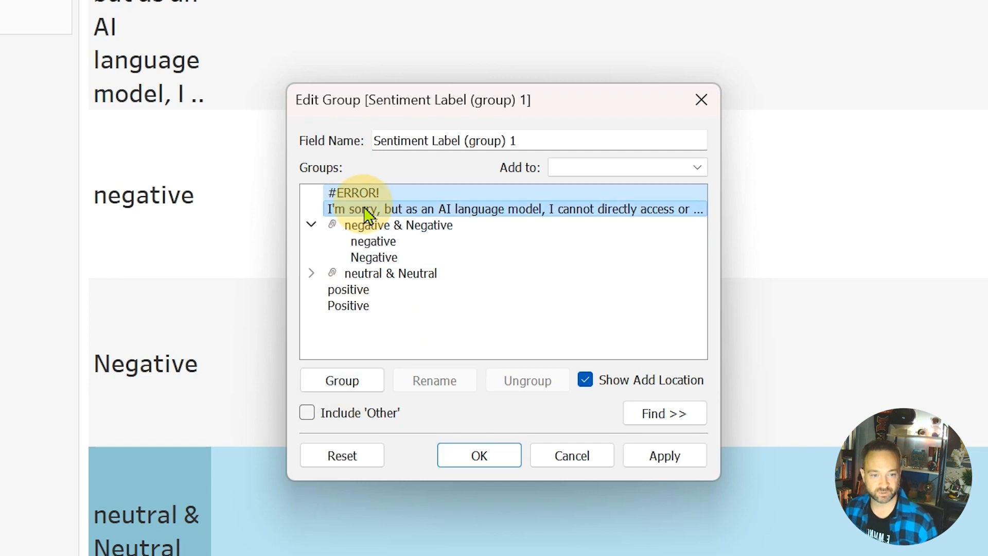
left_click(333, 380)
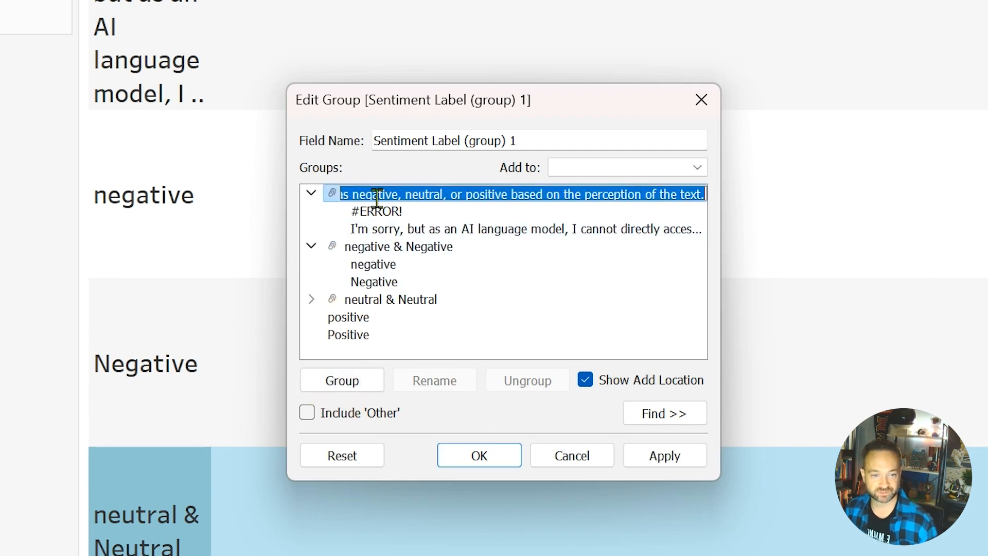
type("Junk")
key("Return")
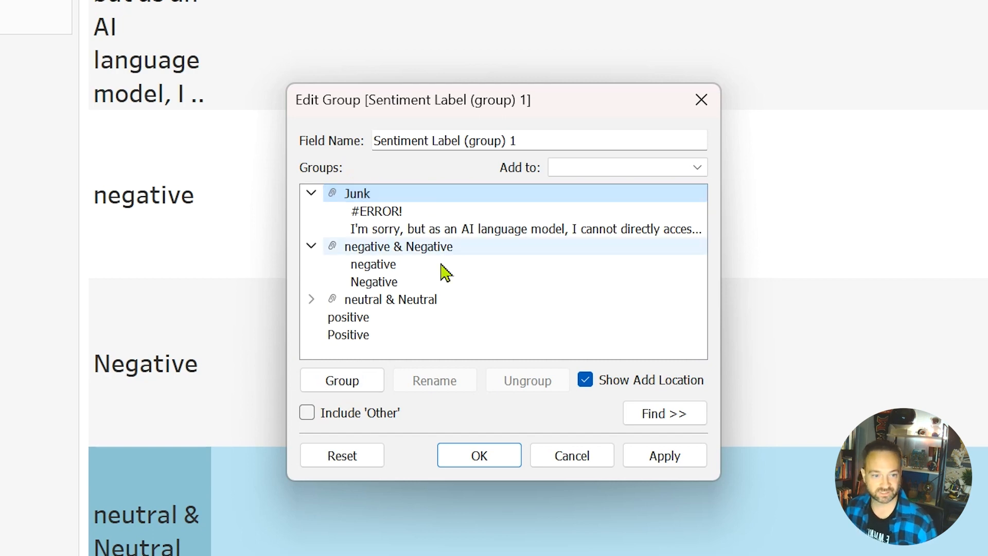
Group the positive and Positive values under the name Positive.
left_click(368, 319)
left_click(360, 334, "shift")
left_click(351, 383)
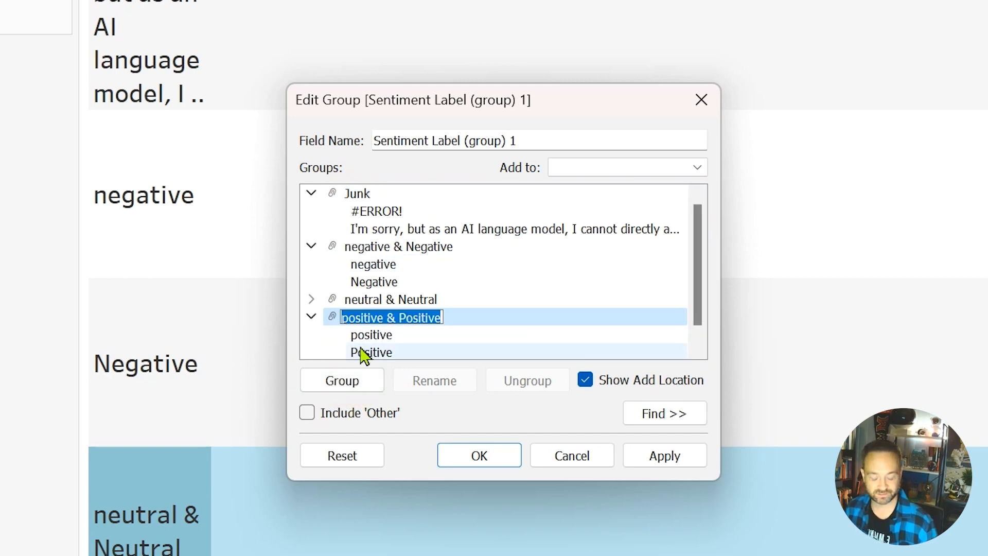
type("Positive")
key("Return")
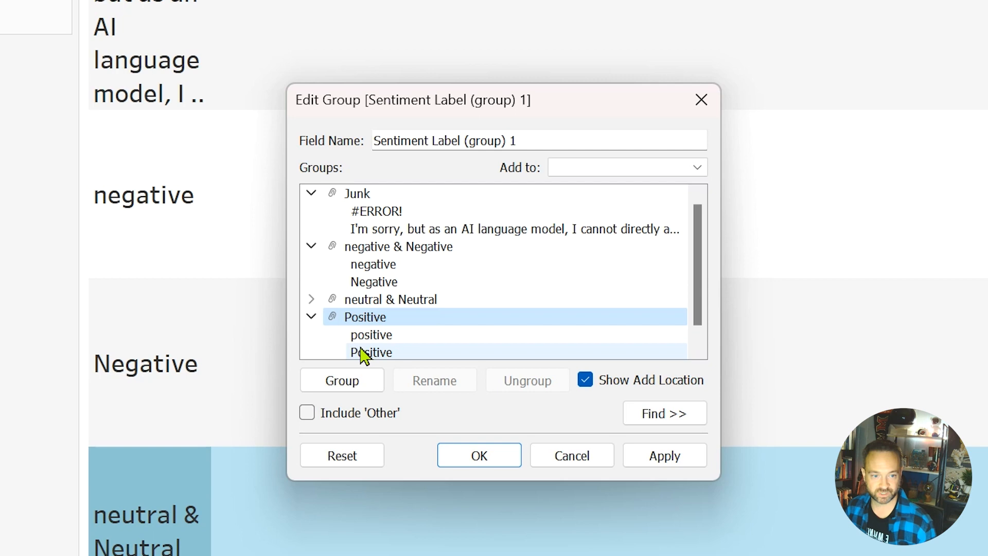
Rename the negative & Negative group as Negative.
right_click(412, 247)
left_click(494, 282)
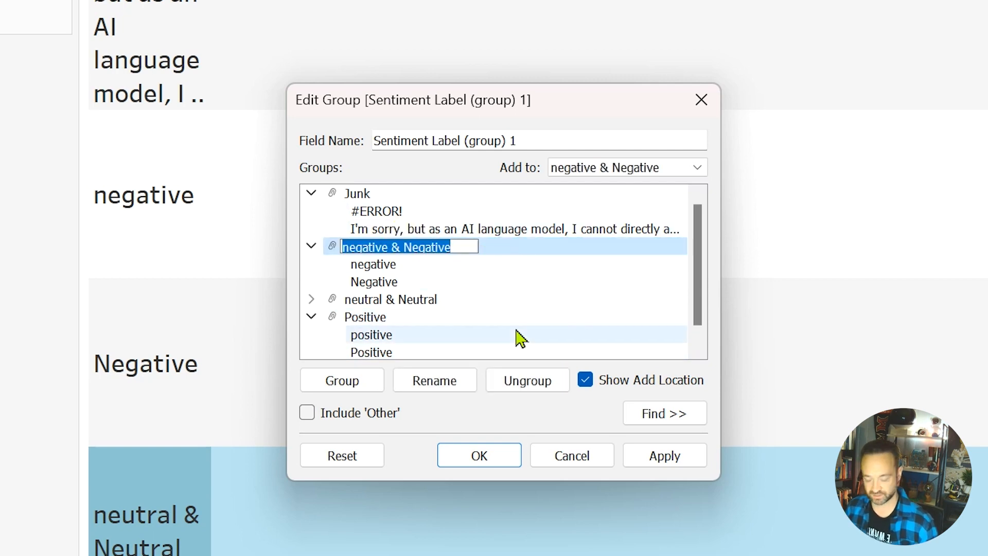
type("N")
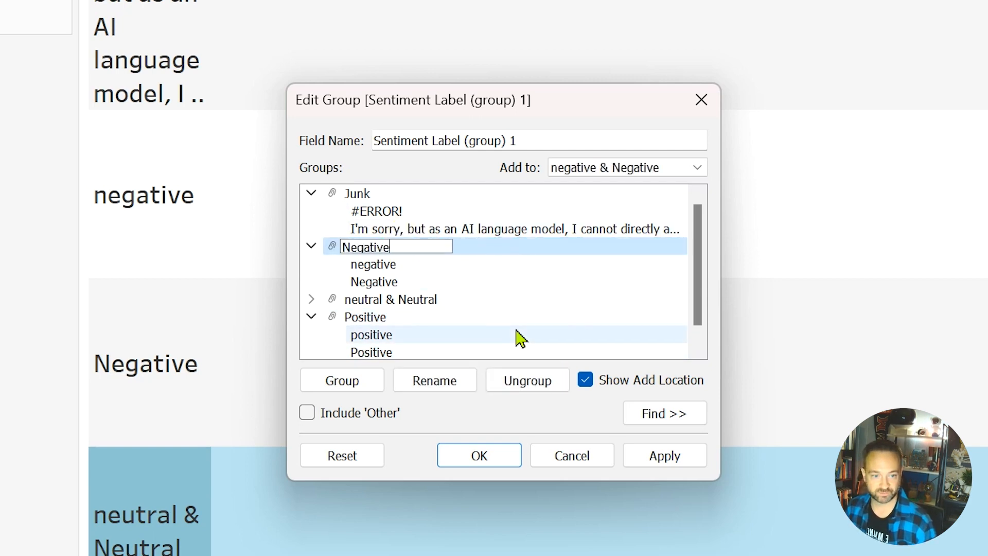
key("Return")
Rename the neutral & Neutral group as Neutral and apply the group edits.
right_click(472, 301)
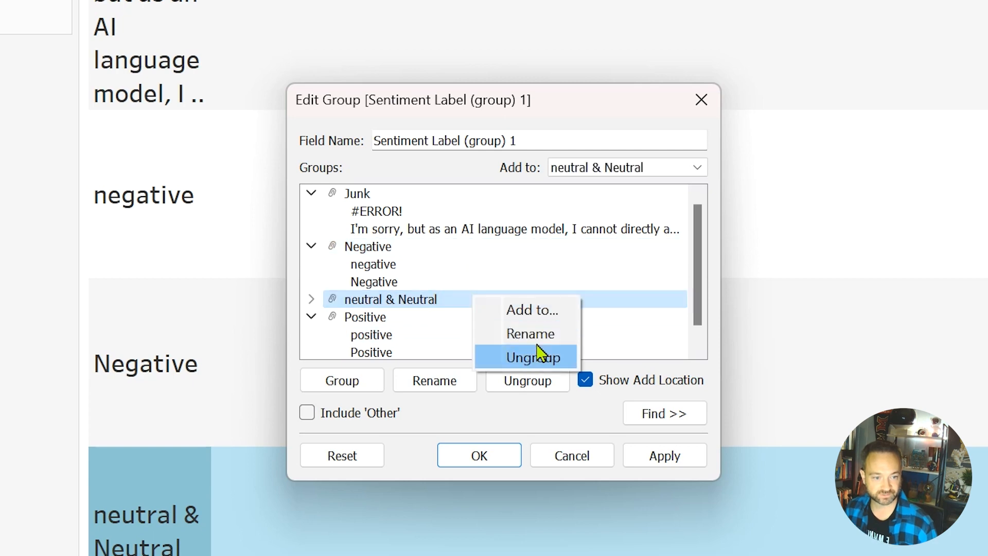
left_click(531, 334)
type("Neutral")
key("Return")
left_click(641, 460)
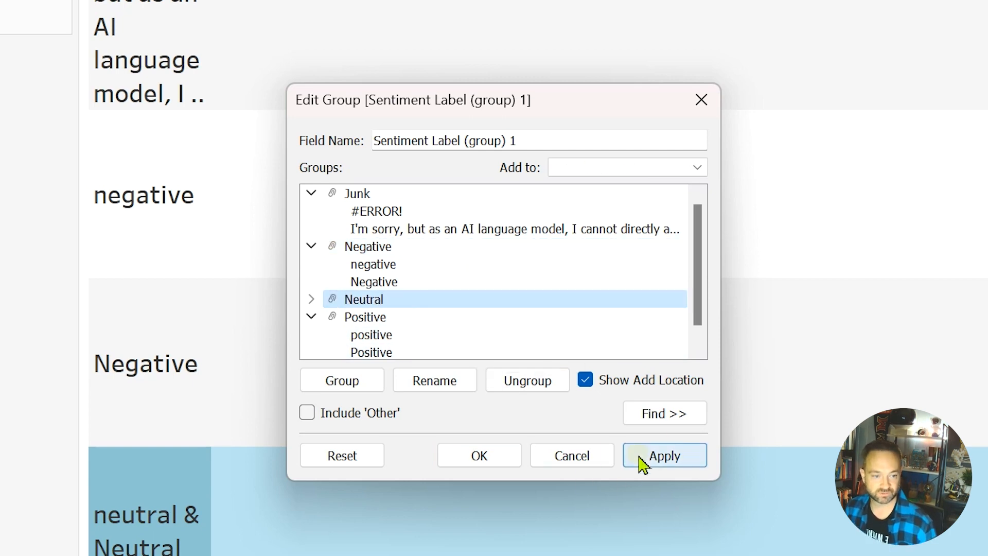
left_click(494, 460)
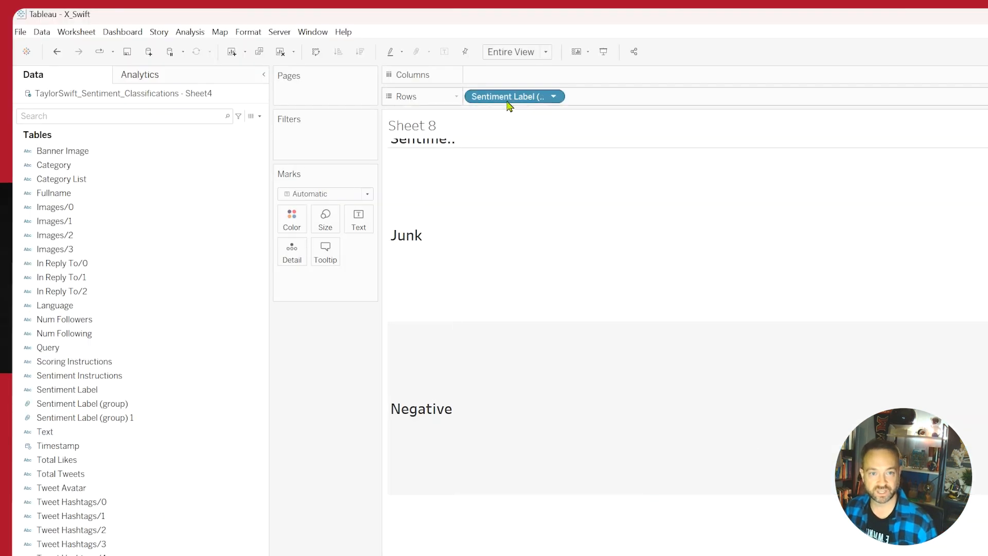
Exclude the Junk group from Sheet 8 and add Engagement per Post to the view as text.
left_click_drag(508, 105, 549, 95)
right_click(431, 229)
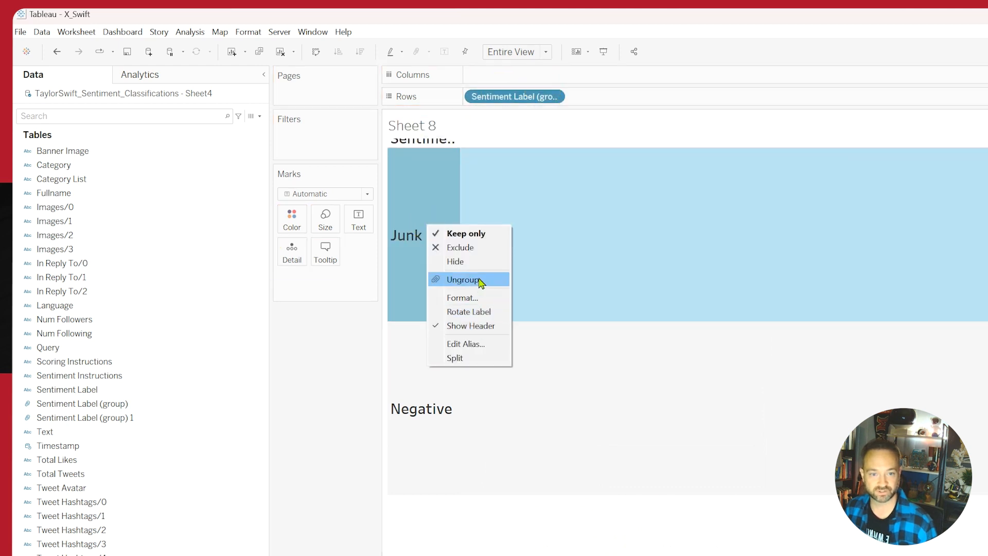
left_click(484, 248)
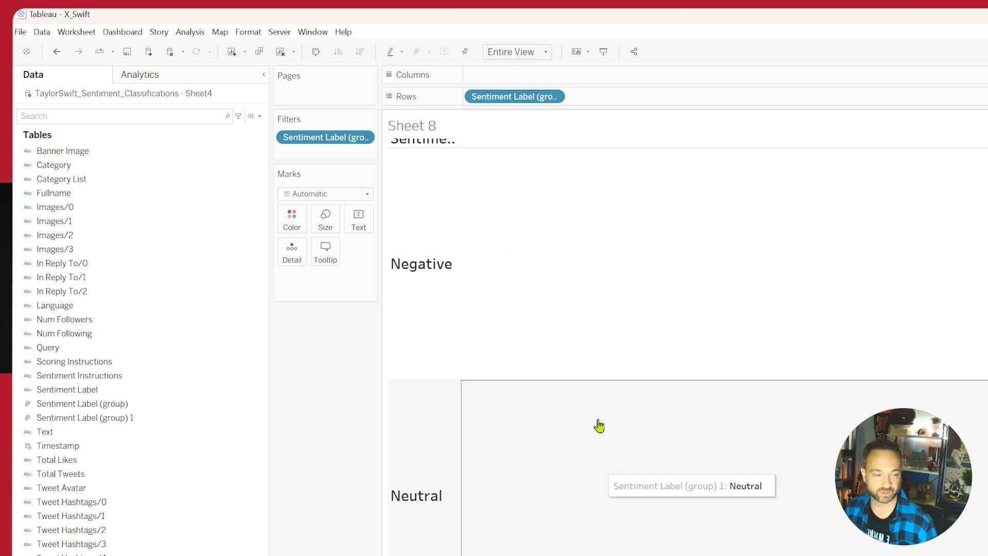
left_click_drag(67, 554, 931, 494)
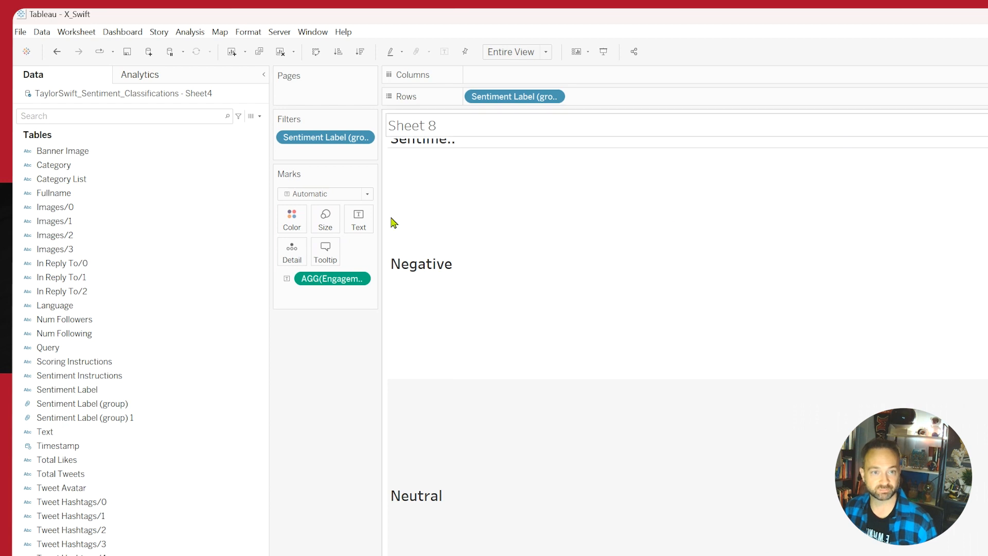
Find the Timestamp field and plot Engagement per Post against continuous timestamps, coloured by the grouped Sentiment Label.
left_click(73, 118)
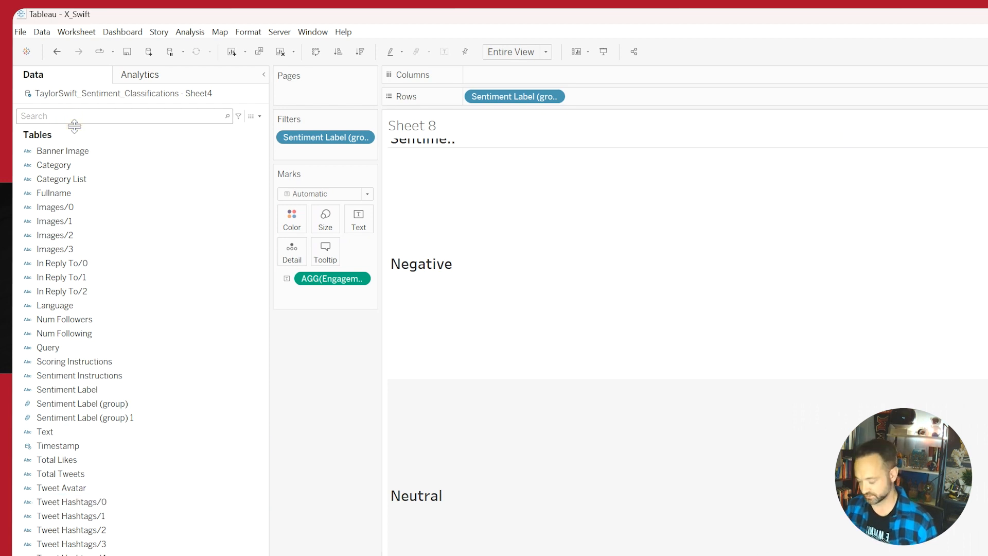
type("ti")
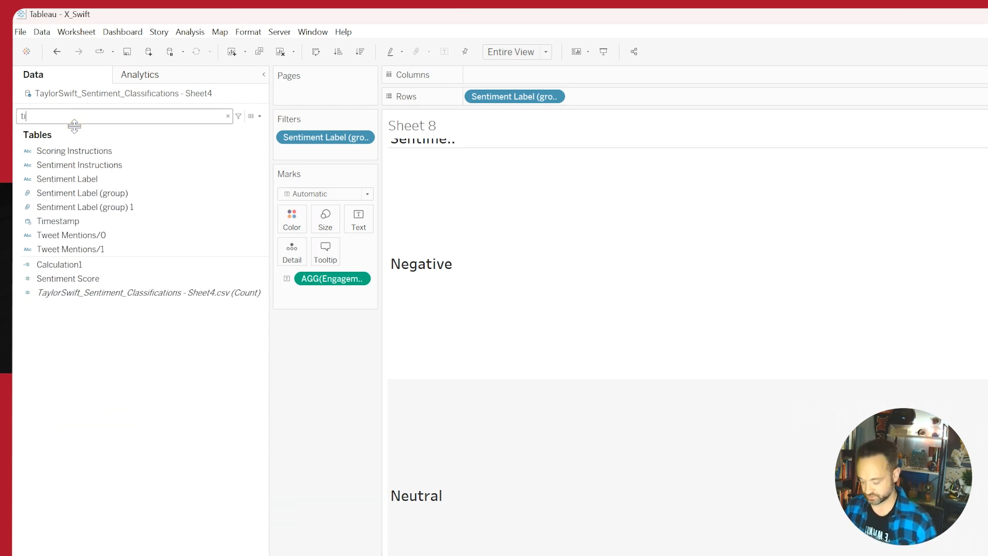
type("me")
left_click_drag(188, 207, 579, 77)
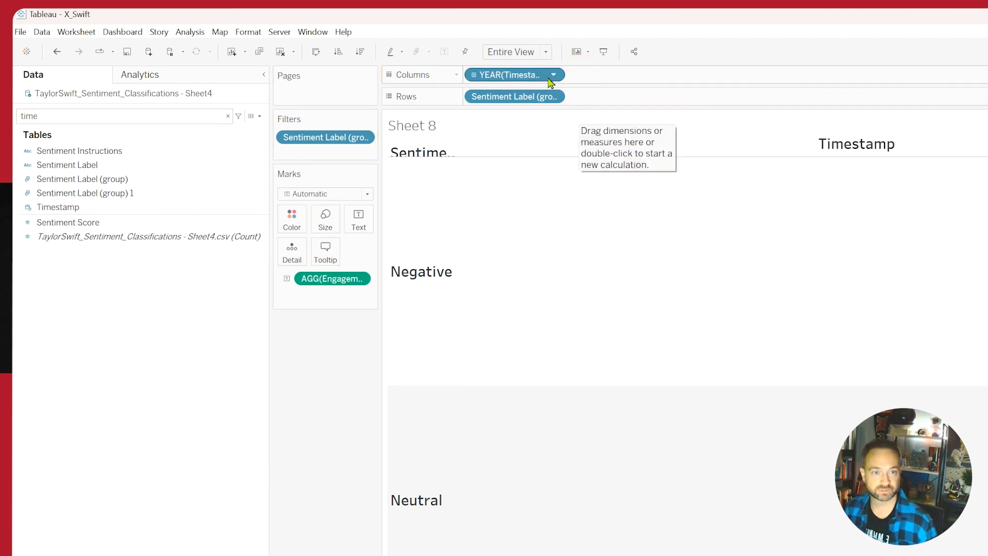
left_click(556, 76)
left_click(636, 420)
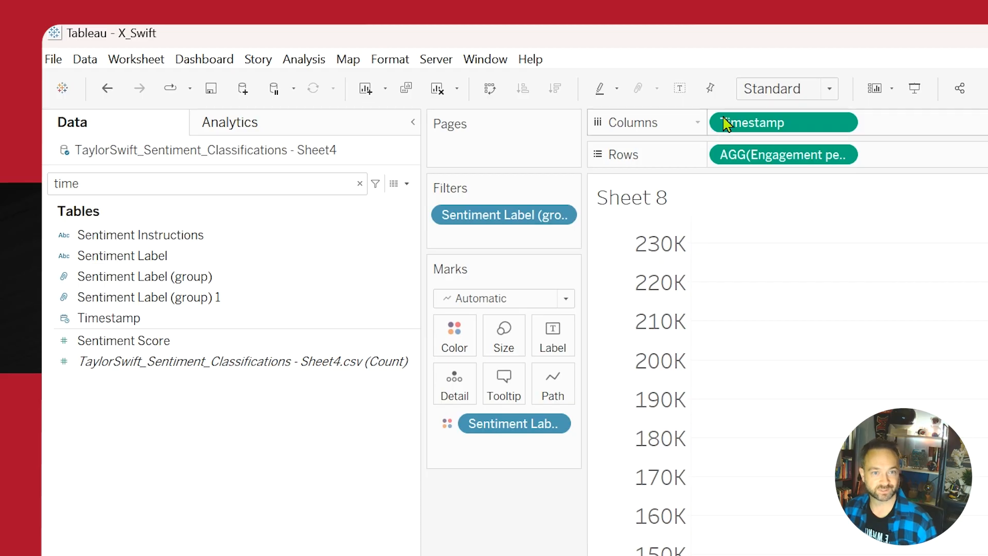
Filter the chart on Timestamp by week numbers, keeping only Week 46.
left_click_drag(726, 123, 530, 238)
left_click(961, 555)
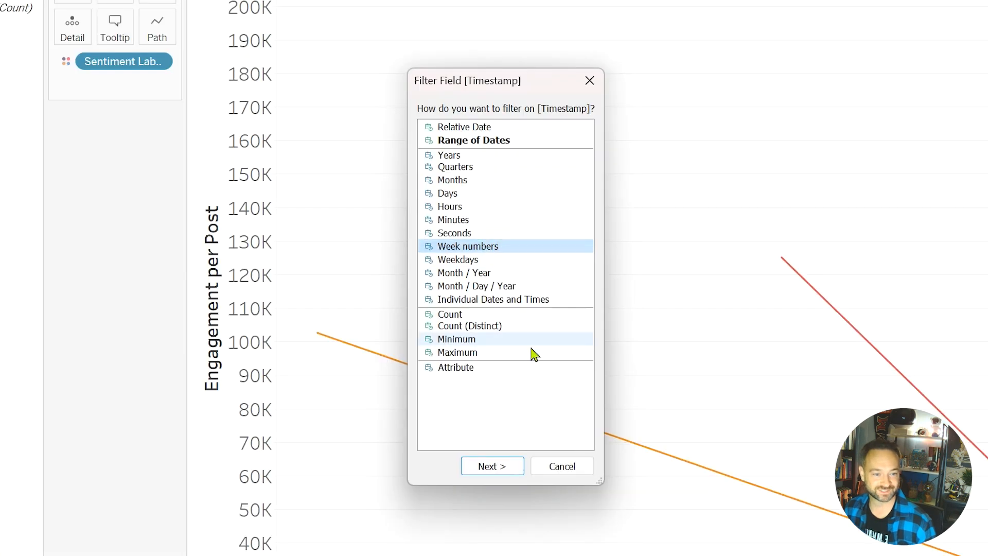
left_click(507, 466)
left_click(377, 201)
left_click(632, 503)
left_click(496, 503)
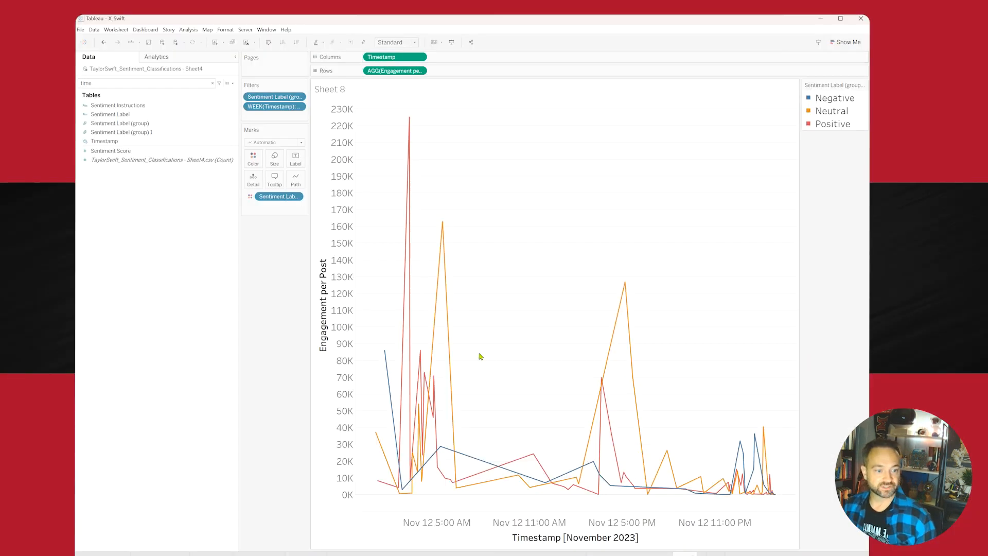
Switch the marks to bars and try a stacked bar chart of Engagement per Post.
left_click(278, 142)
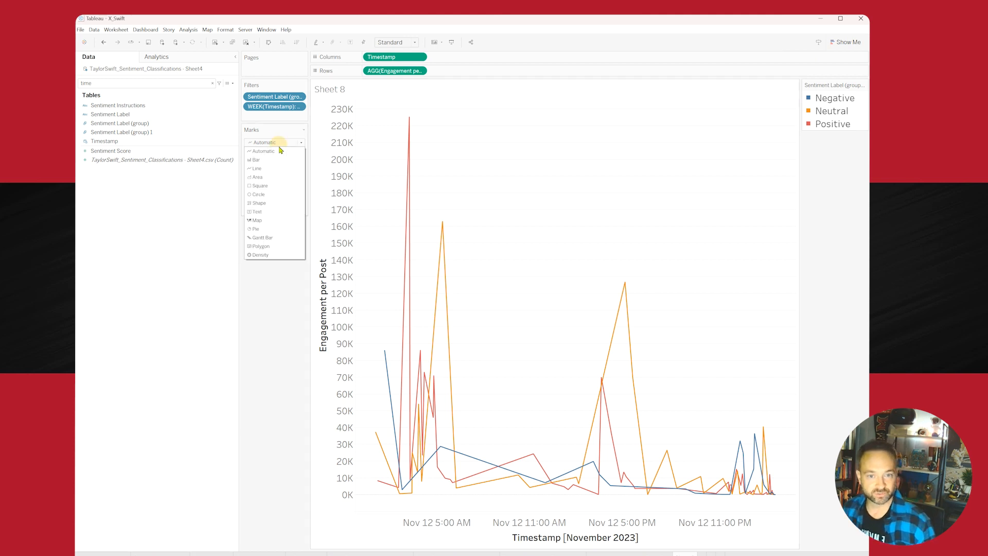
left_click(283, 161)
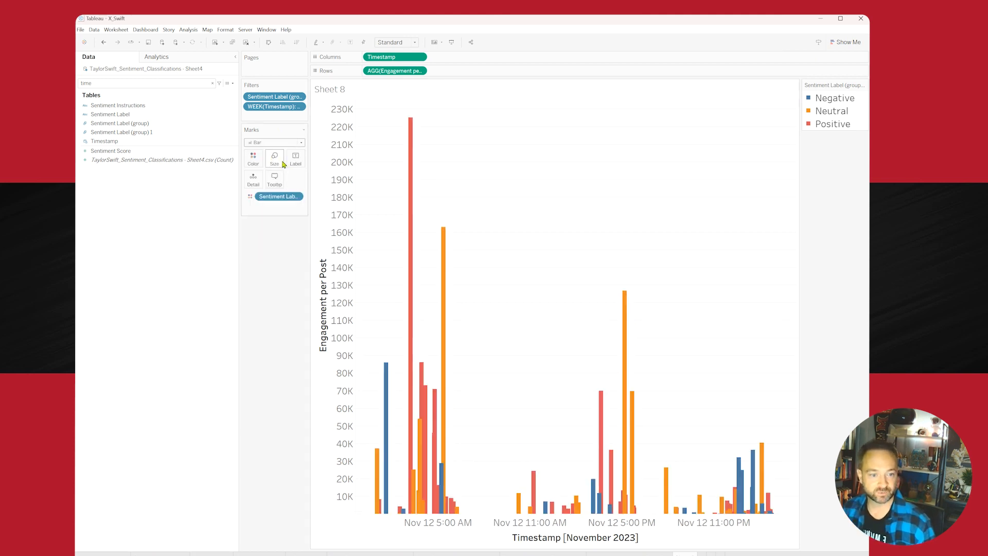
left_click(845, 42)
left_click(821, 109)
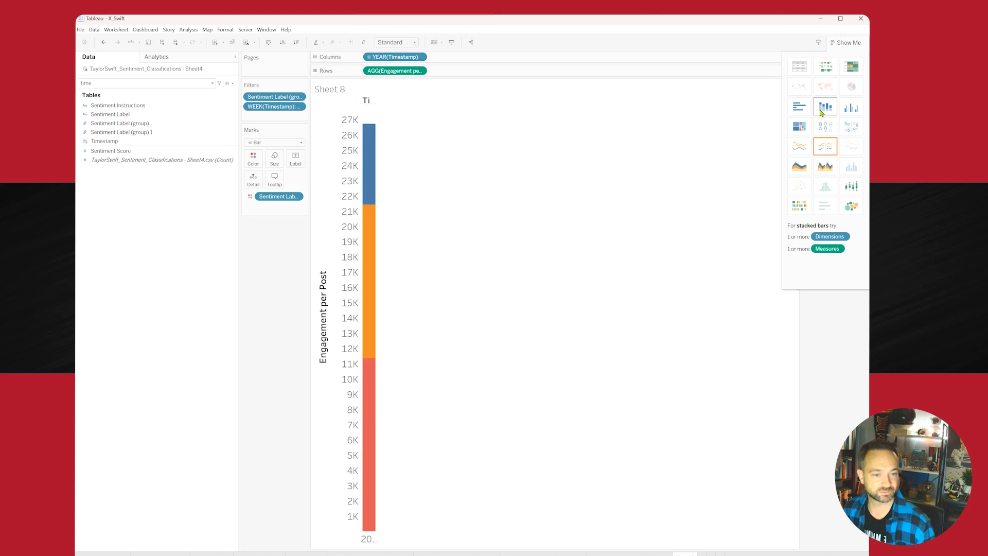
key("ctrl+z")
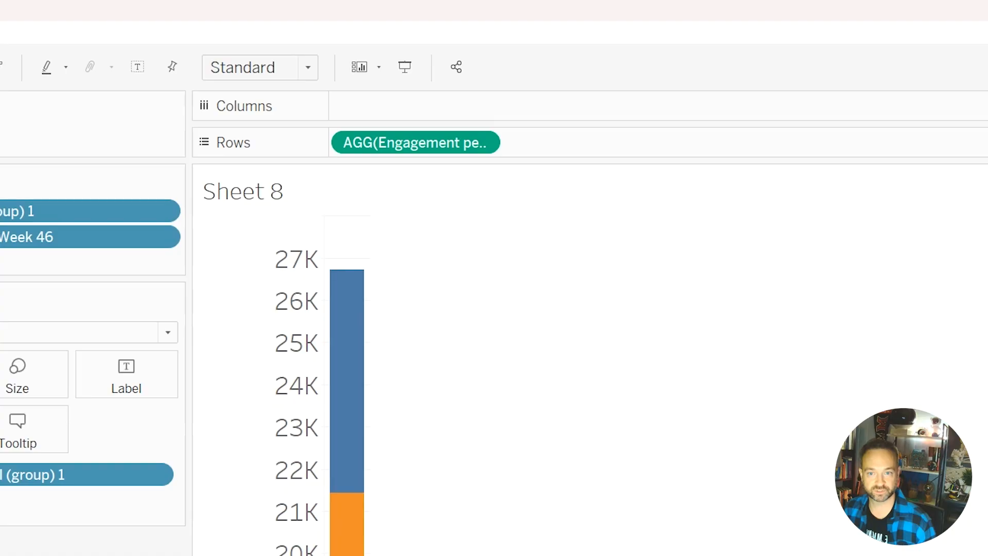
Replace Engagement per Post with the tweet count per grouped Sentiment Label and show it as a pie chart fitted to the entire view.
left_click_drag(327, 97, 459, 70)
left_click_drag(423, 142, 424, 141)
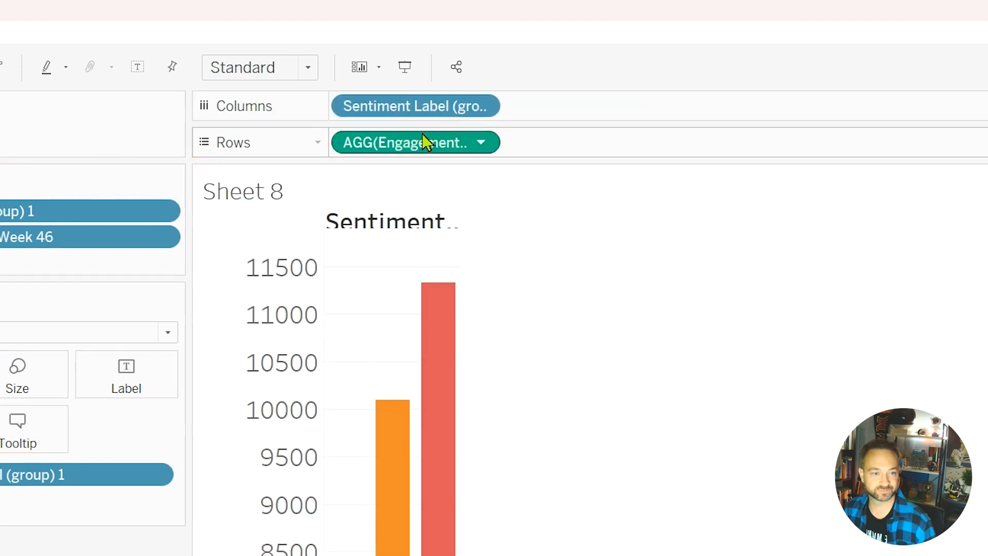
mouse_move(419, 194)
left_mouse_down()
mouse_move(512, 180)
mouse_move(579, 153)
left_mouse_up()
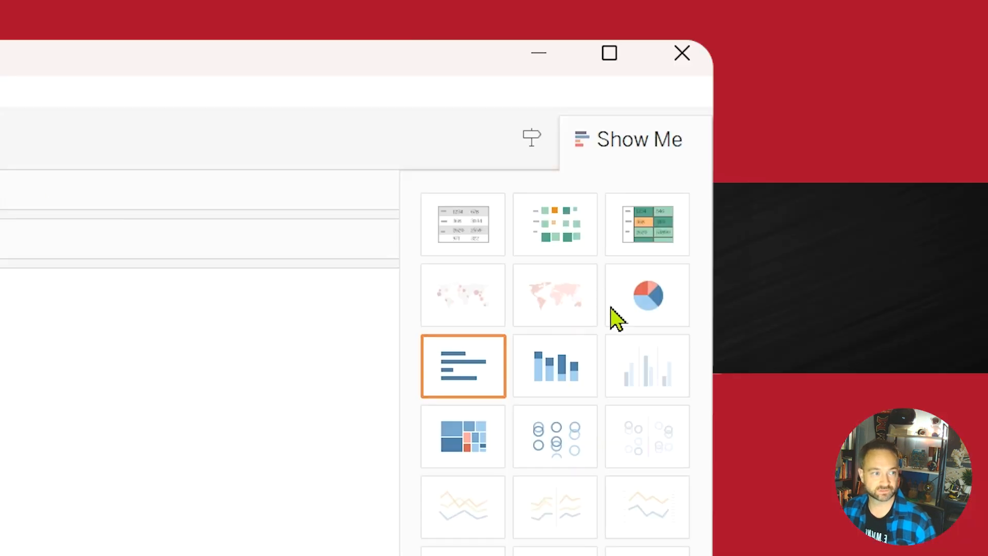
left_click(644, 296)
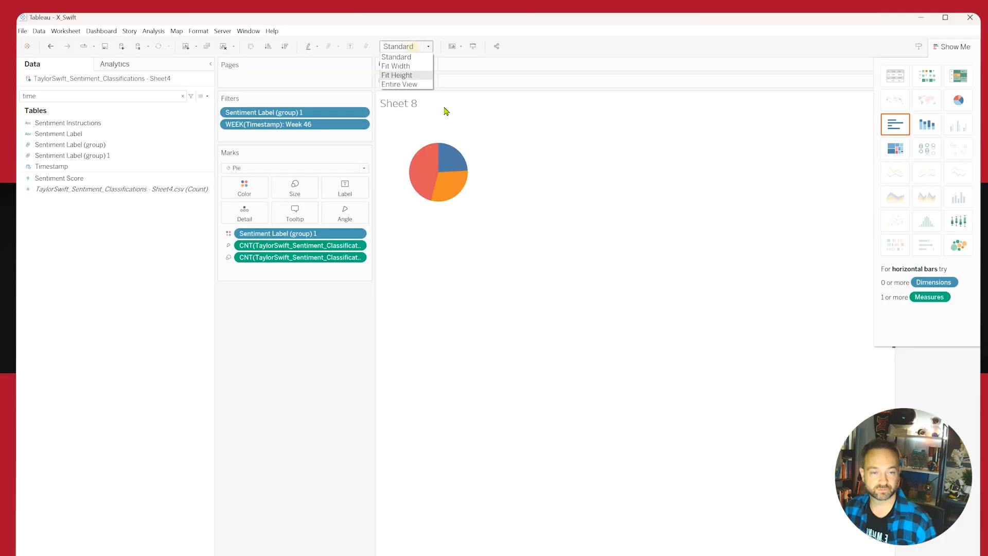
left_click(416, 84)
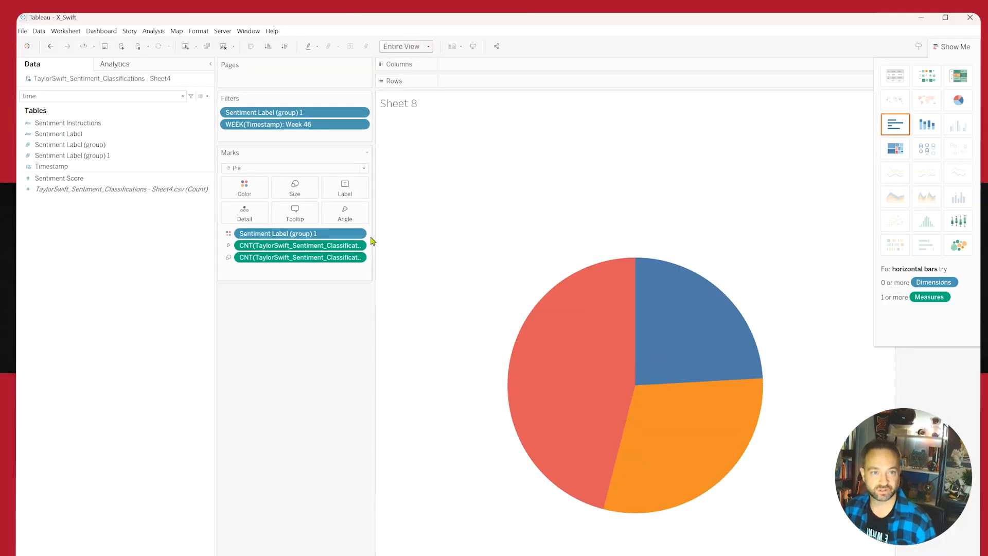
Label the pie slices with the tweet count and set the label font to Match Mark Color.
left_click(118, 178)
left_click_drag(121, 188, 347, 193)
left_click(335, 198)
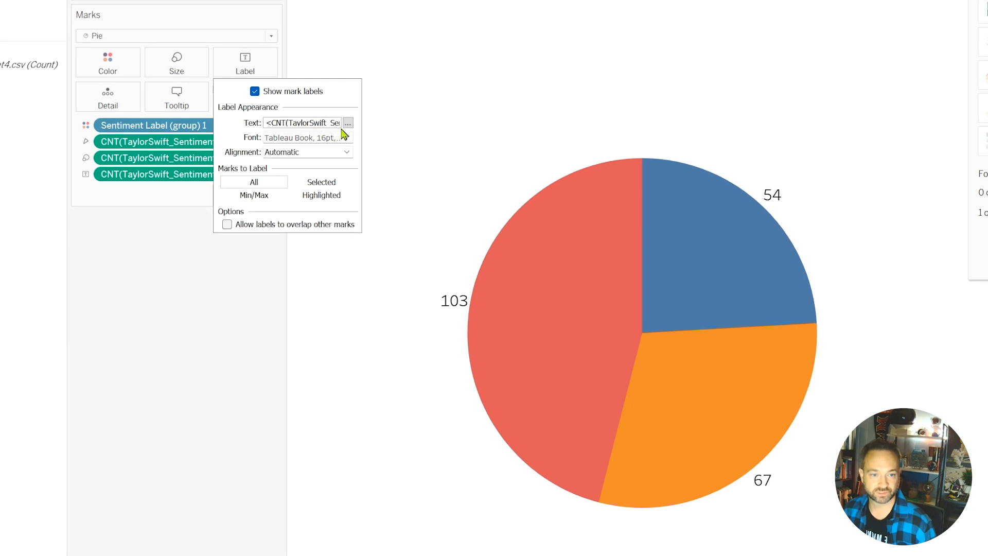
left_click(343, 136)
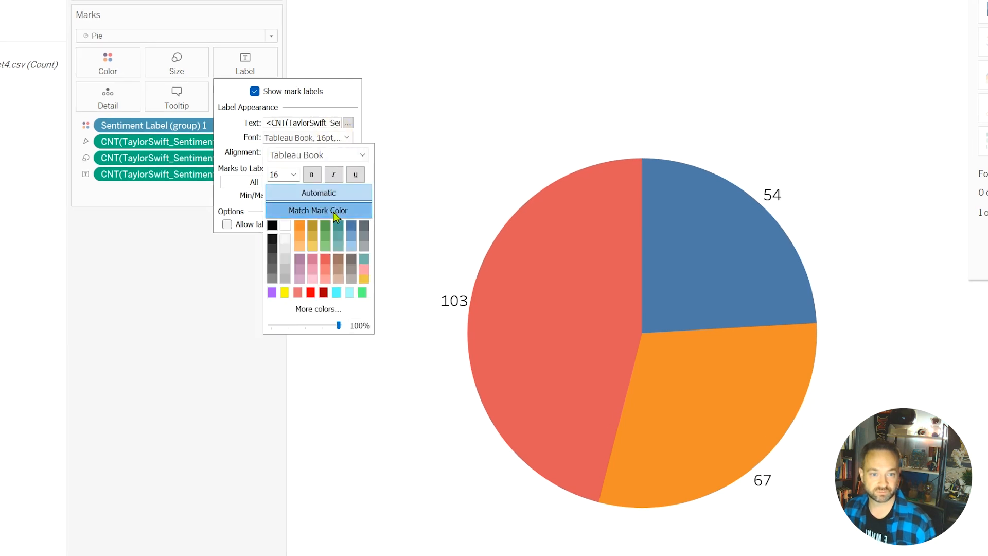
left_click(324, 210)
Add the grouped Sentiment Label names to the slice labels and hide the sentiment colour legend.
left_click(167, 350)
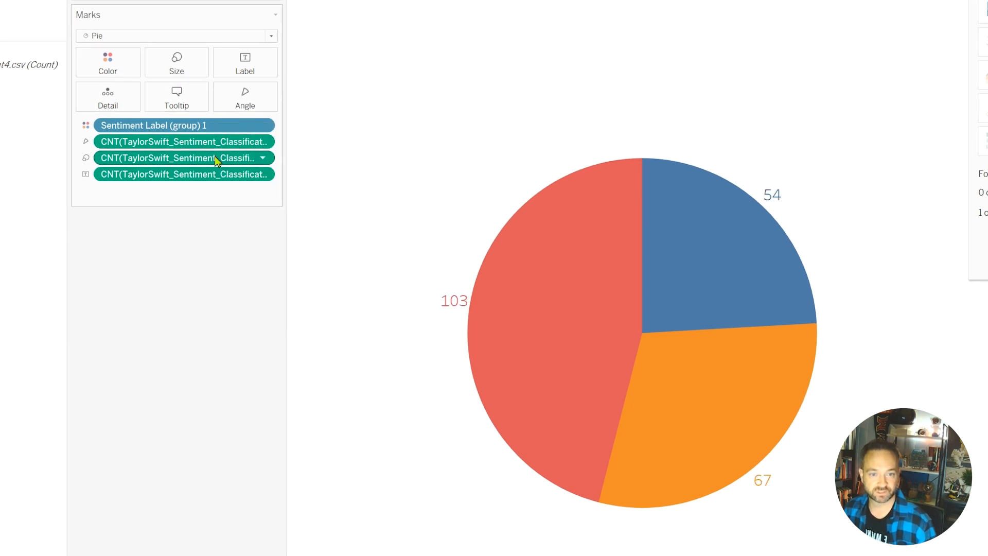
left_click_drag(176, 133, 225, 78)
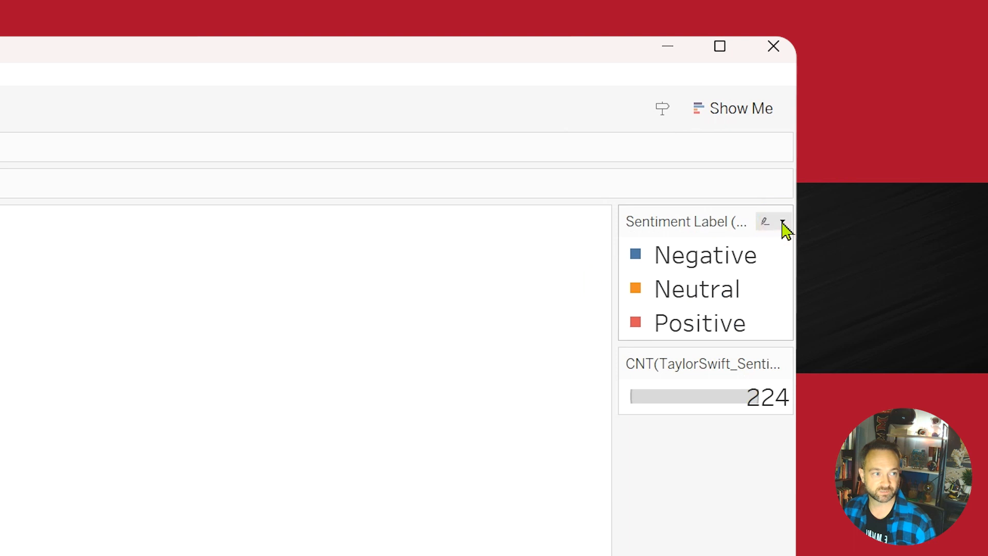
left_click(782, 222)
left_click(747, 400)
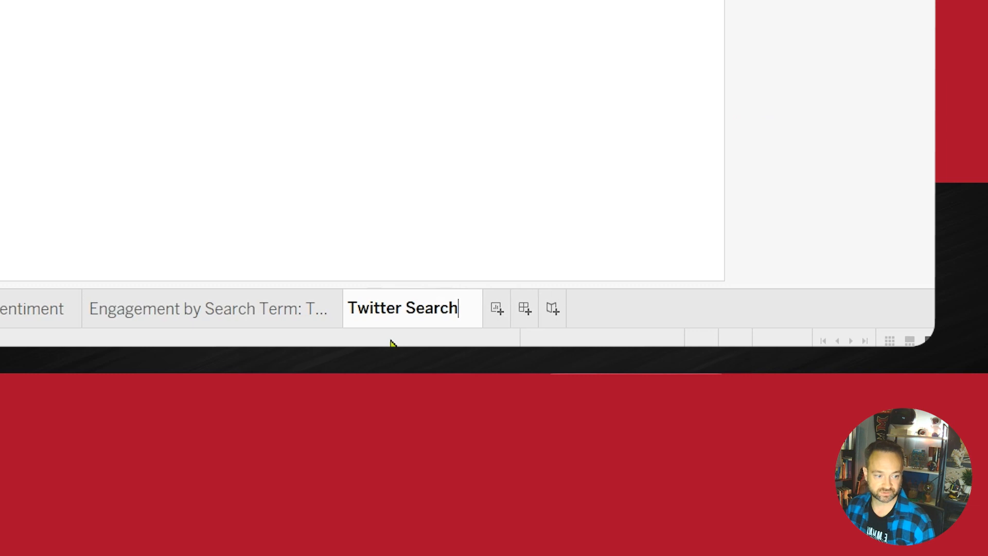
Rename the pie chart's worksheet as "Twitter Search Tweets Count of Sentiment".
type("Twe")
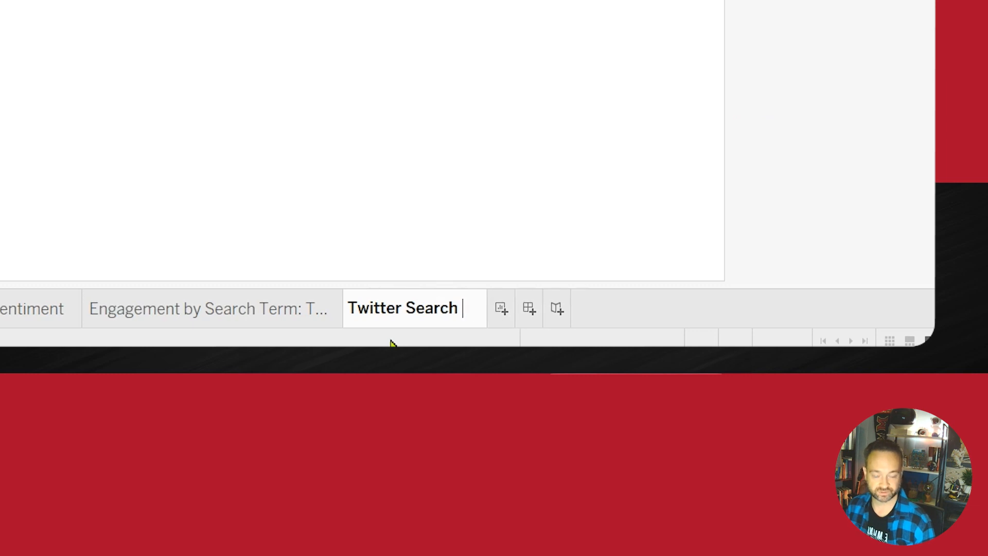
type("ets by S")
key("BackSpace")
key("BackSpace")
key("BackSpace")
key("BackSpace")
key("BackSpace")
type("Count of Se")
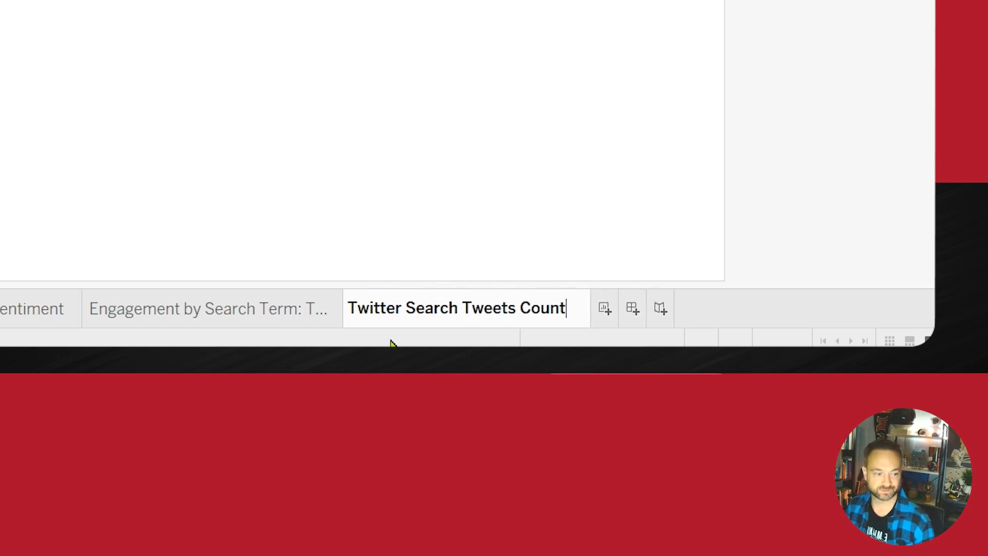
type("ntiment")
key("Return")
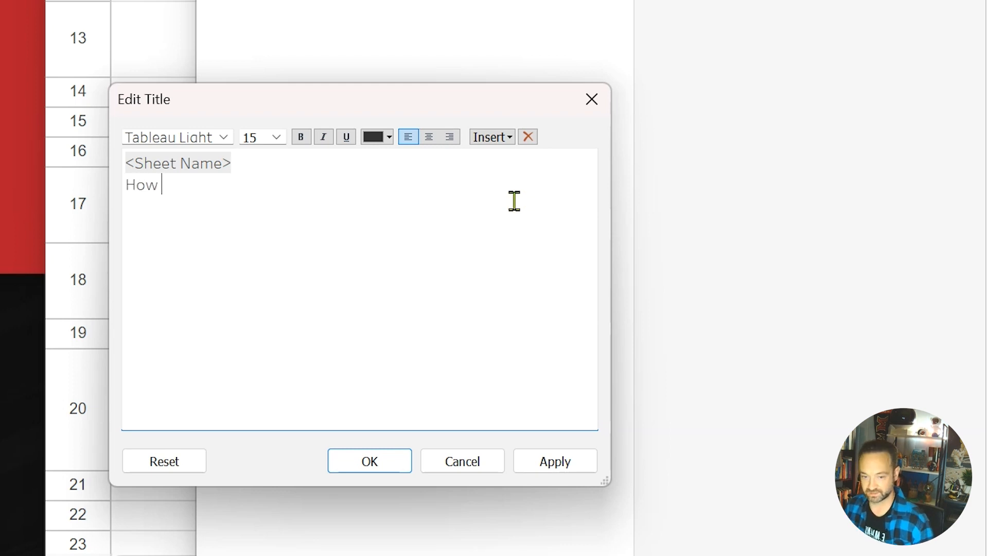
Add the title line "How many positive, negative or neutral tweets were posted about Taylor Switft on X Date?" below the sheet name.
type("sitive, negative or")
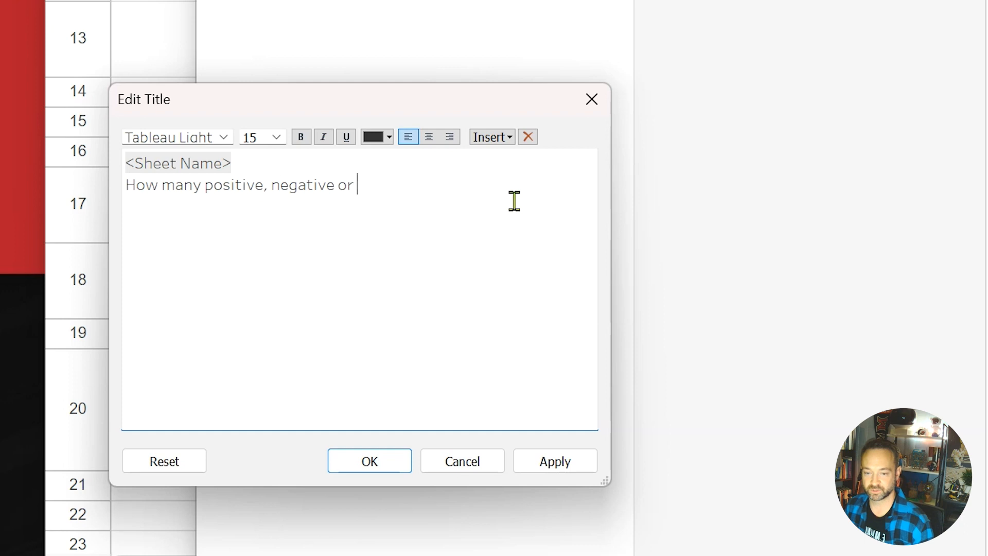
type(" netru")
key("BackSpace")
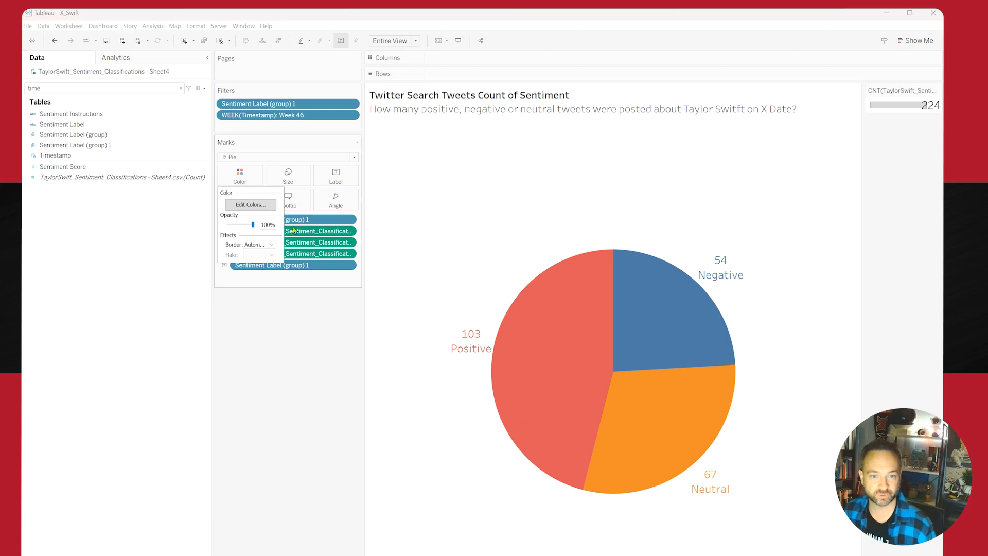
Assign the Purple-Pink-Gray palette to the sentiment slices and lower their opacity to about 79%.
left_click(251, 206)
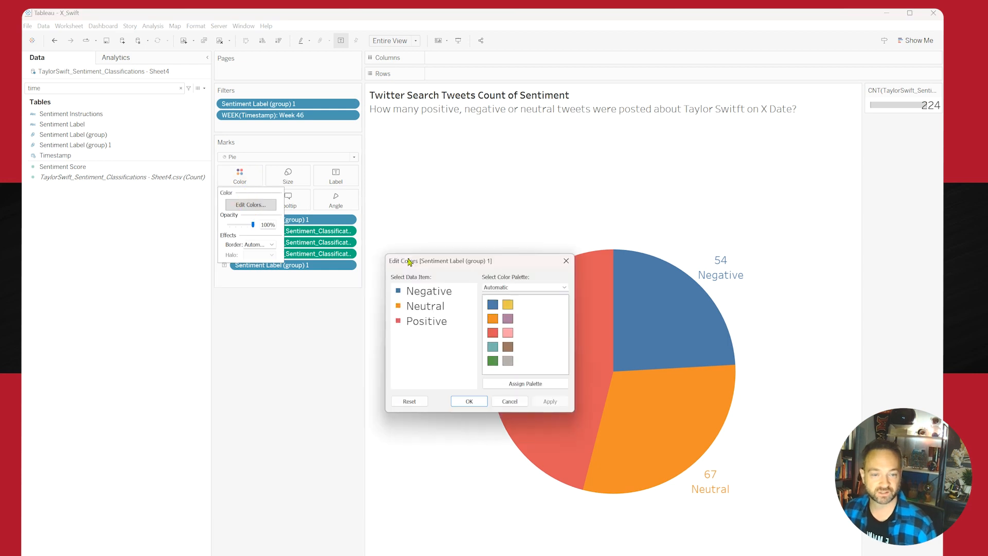
left_click(511, 289)
left_click(556, 396)
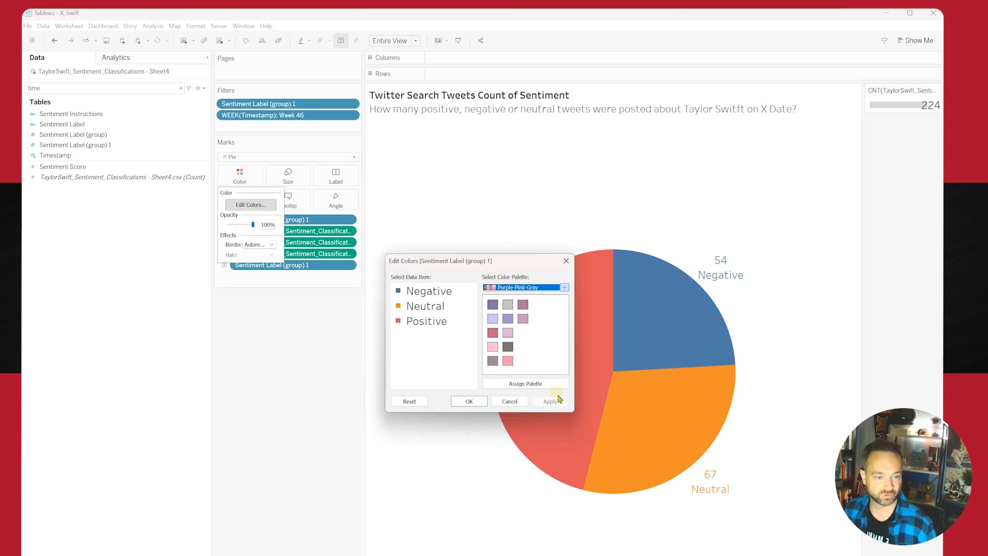
left_click(551, 385)
left_click(551, 401)
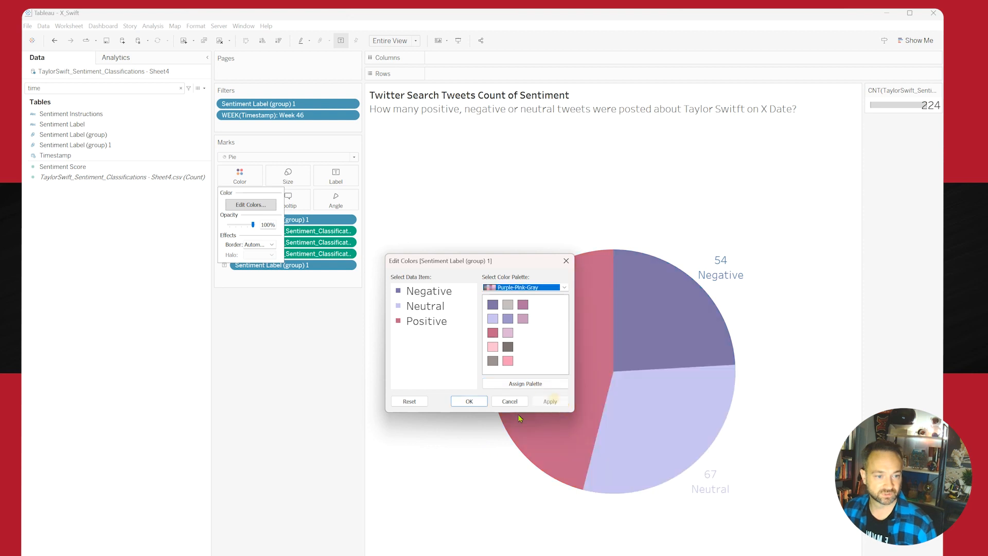
left_click(464, 405)
left_click(238, 175)
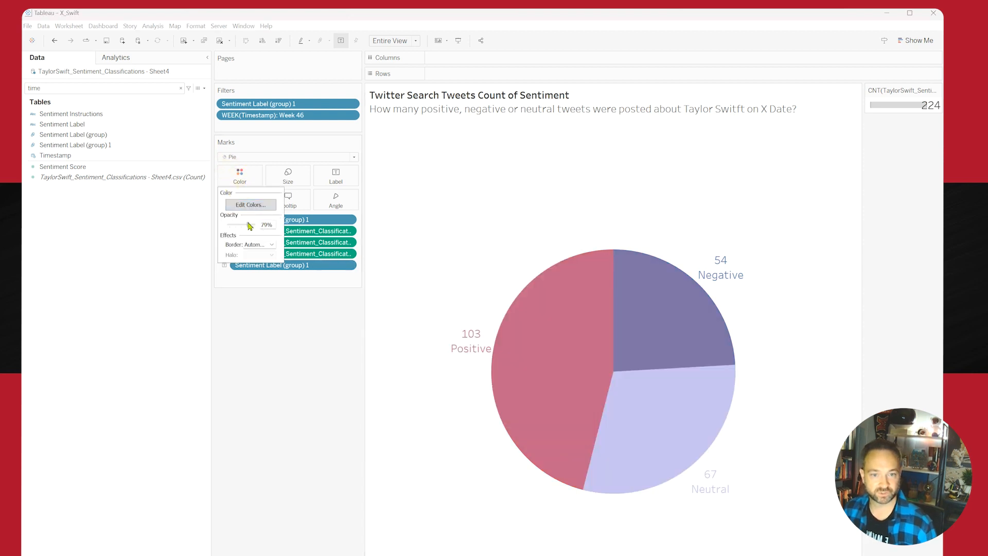
left_click_drag(249, 226, 249, 226)
Start a new worksheet and search its data fields for "sen".
left_click(354, 538)
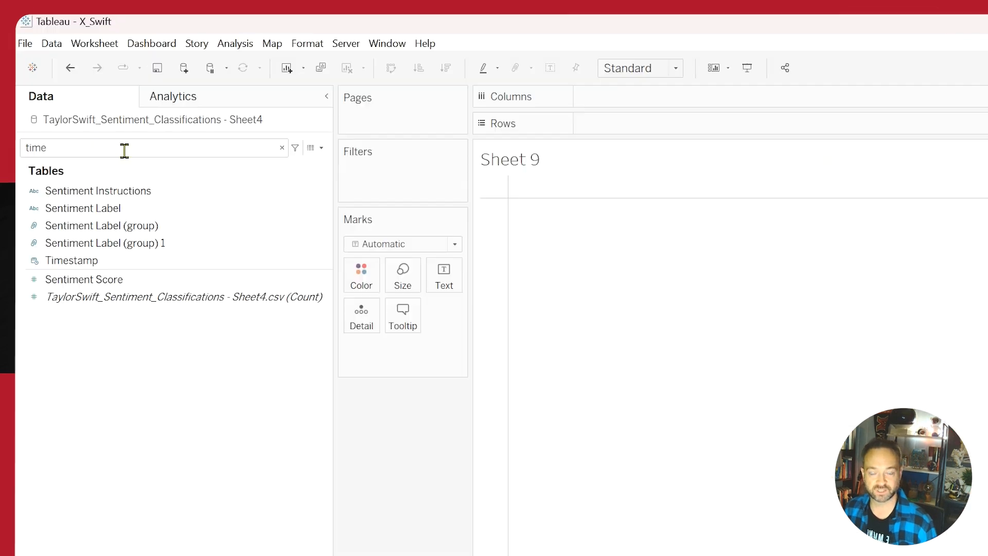
double_click(125, 150)
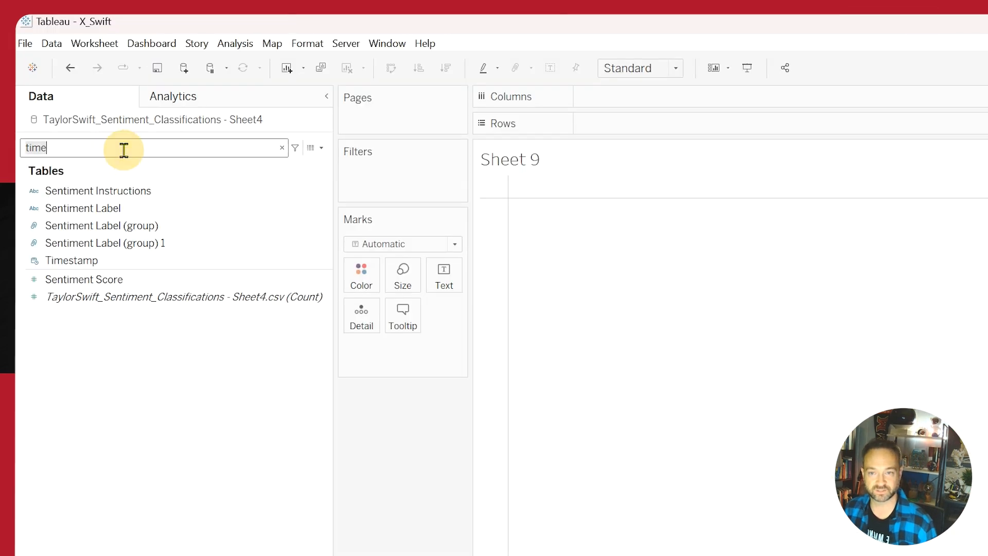
type("sen")
Set the data type of the Sentiment Score field to Number (decimal).
right_click(138, 263)
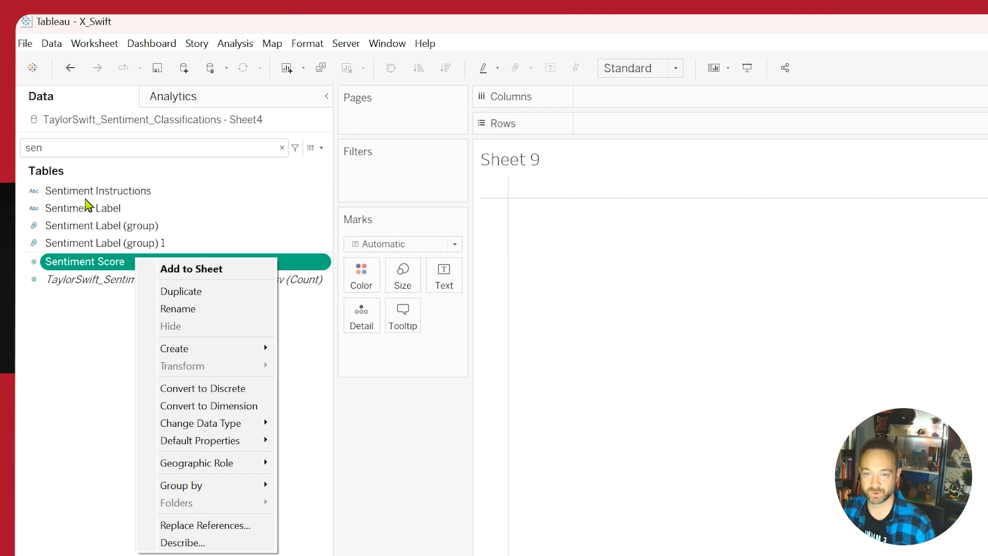
left_click(84, 193)
right_click(138, 258)
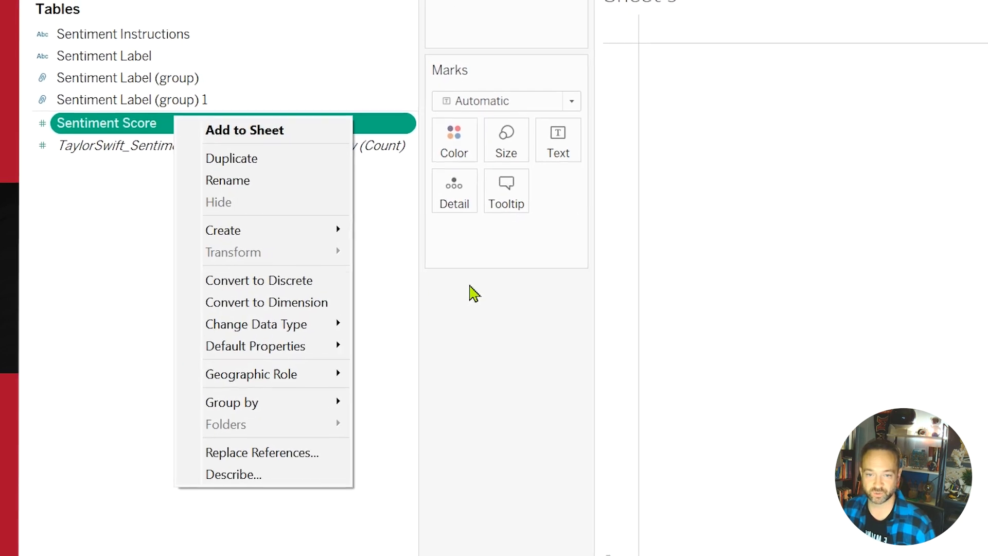
mouse_move(337, 326)
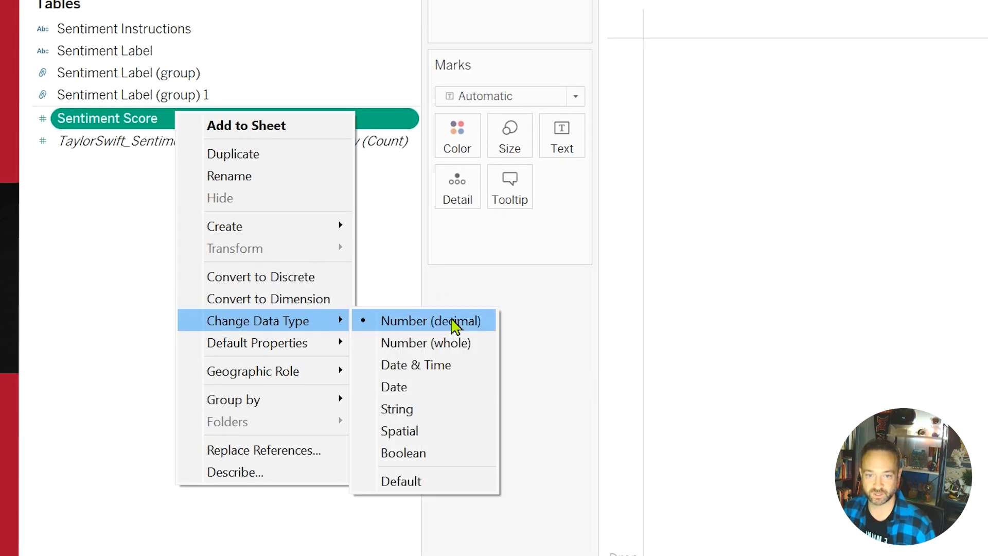
left_click(453, 323)
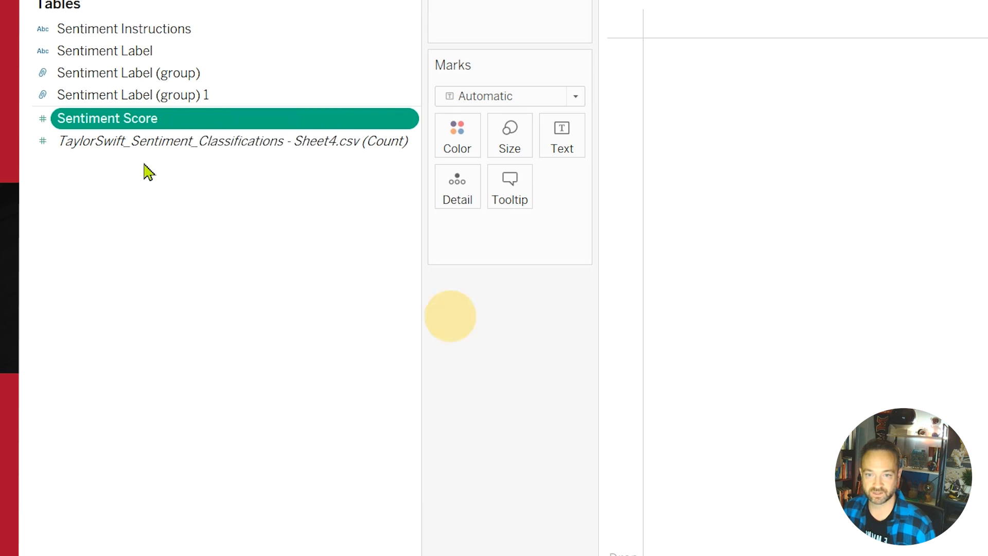
left_click(166, 120)
right_click(168, 120)
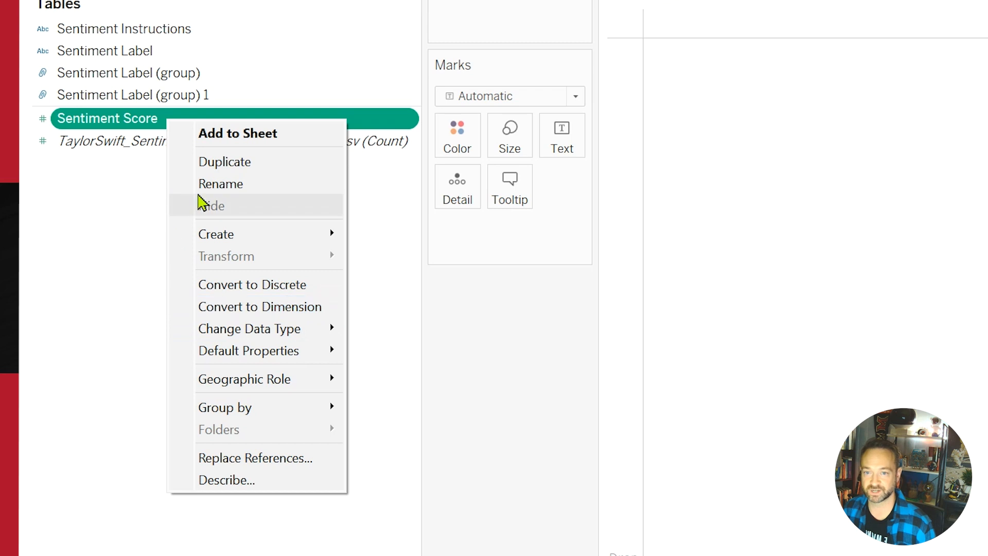
left_click(61, 326)
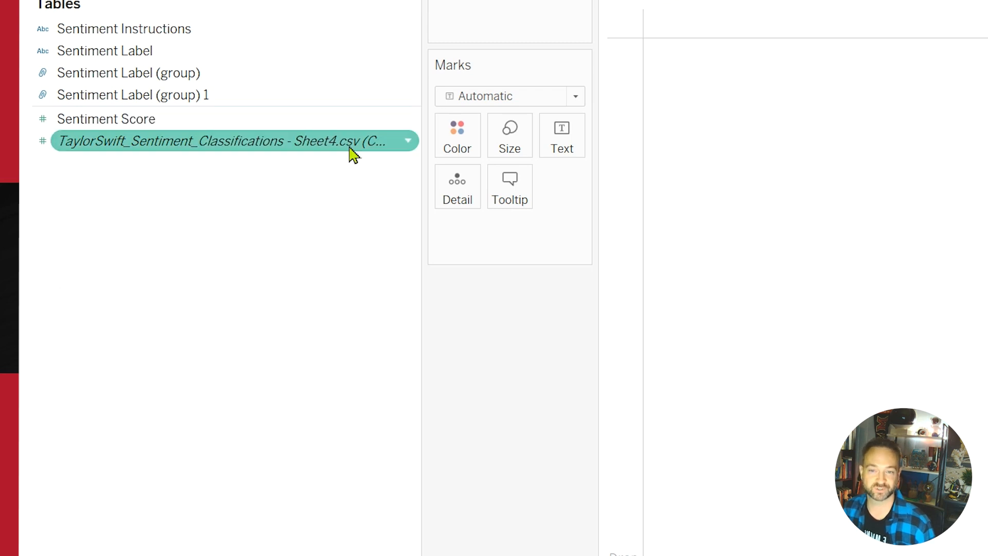
Plot the Sentiment Score sum on the rows and break it down by Tweet Id as mark detail.
left_click_drag(300, 120, 541, 217)
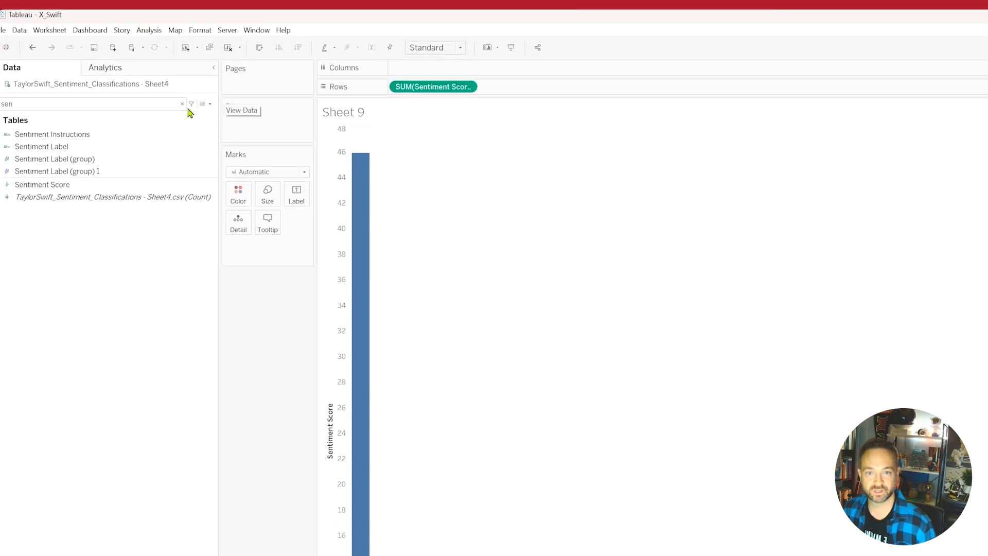
left_click(193, 108)
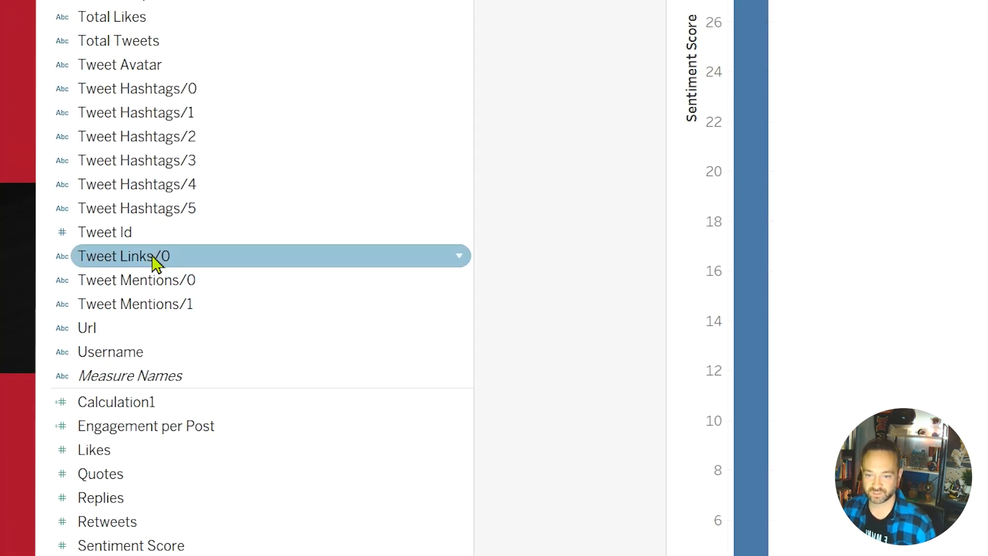
left_click_drag(157, 241, 430, 389)
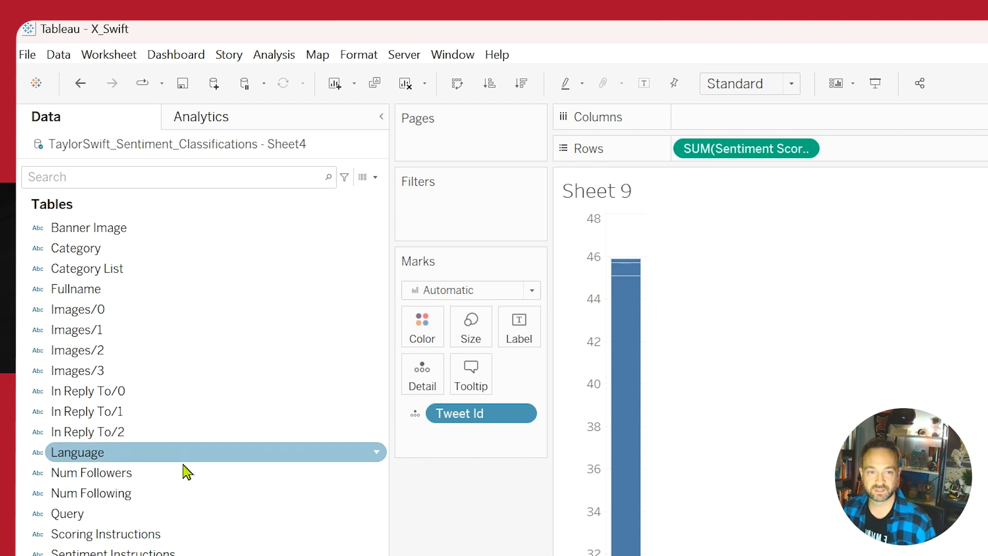
Search the data fields for "time" and place Timestamp on the columns as an exact date.
left_click(131, 177)
type("time")
left_click_drag(201, 308, 798, 123)
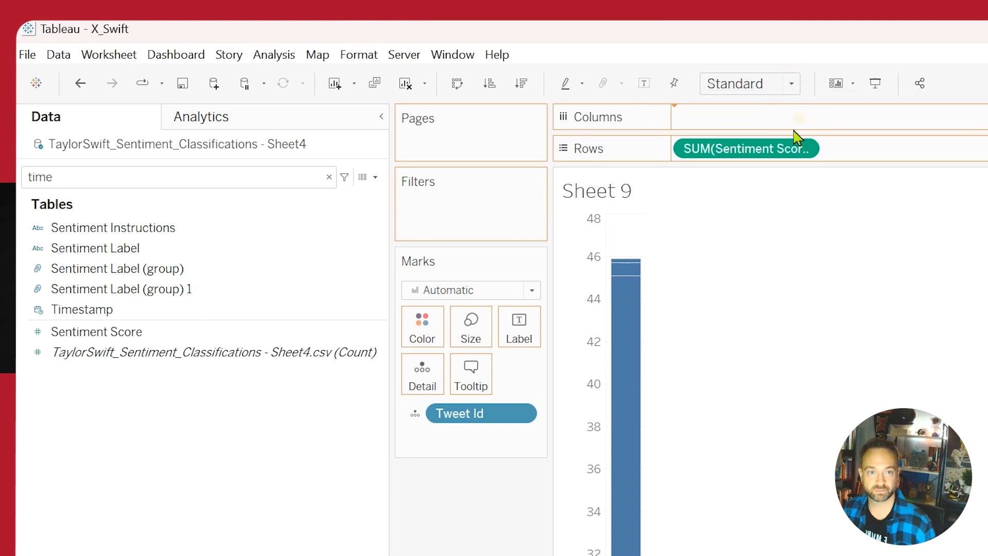
right_click(770, 125)
left_click(645, 259)
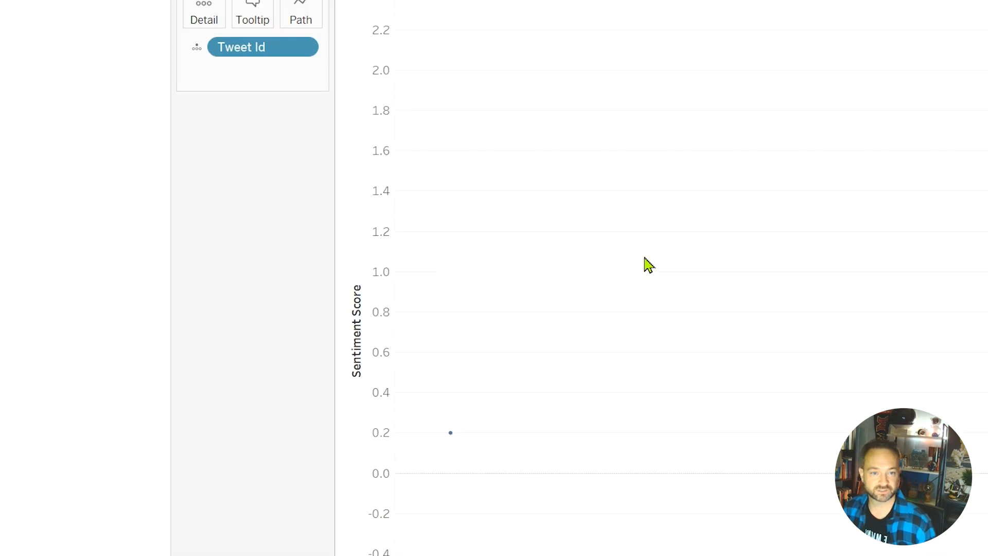
Filter the Timestamp field by week number, keeping only Week 46.
left_click_drag(524, 0, 297, 0)
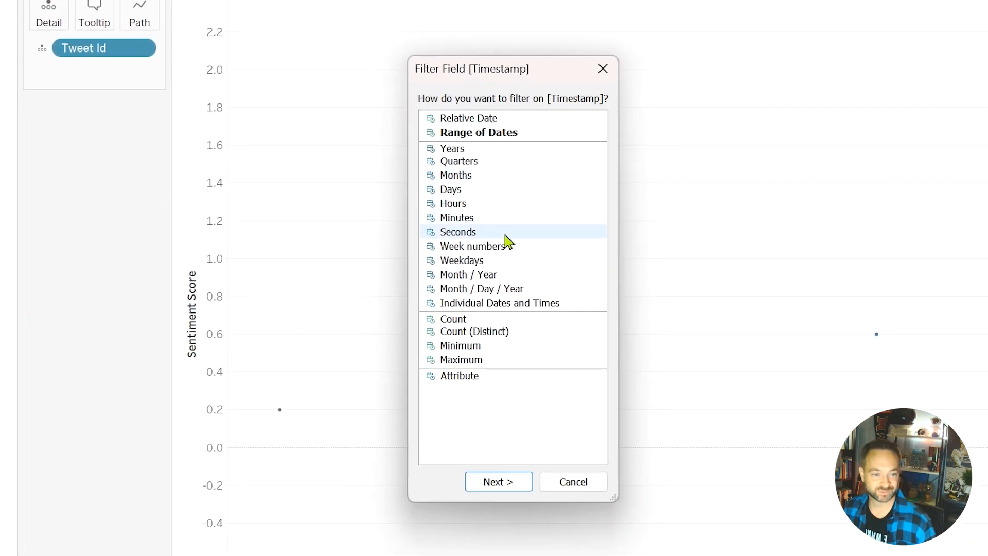
left_click(511, 261)
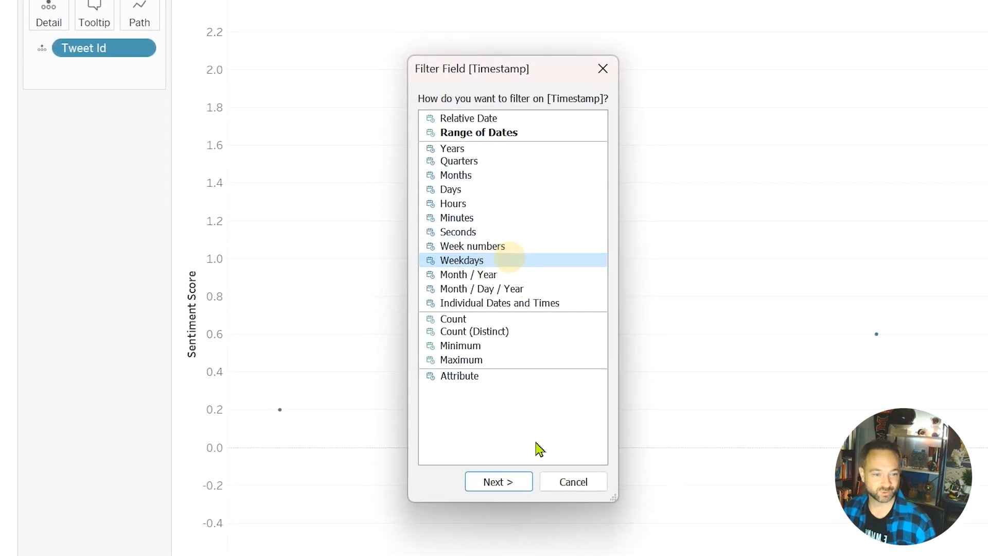
left_click(503, 246)
left_click(476, 482)
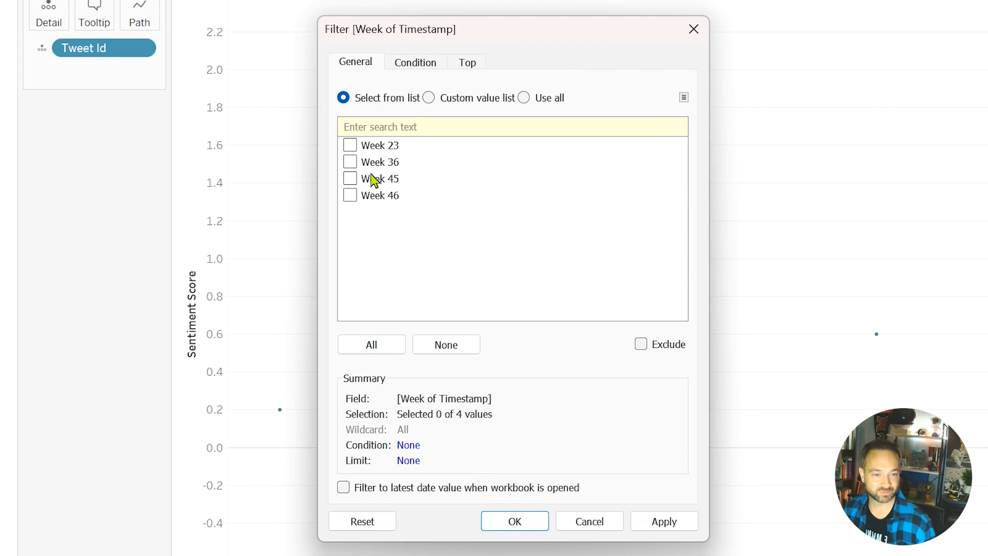
left_click(351, 197)
left_click(679, 518)
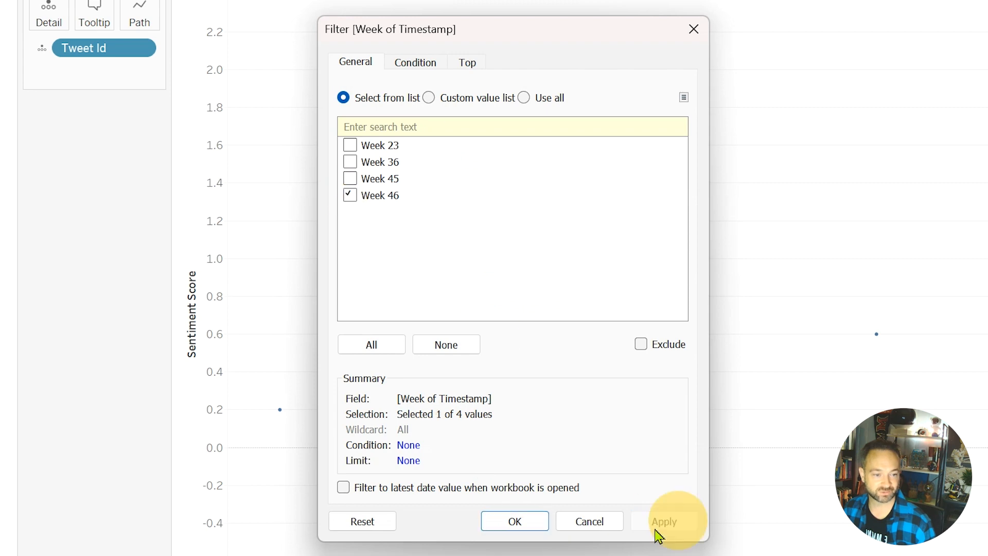
left_click(529, 524)
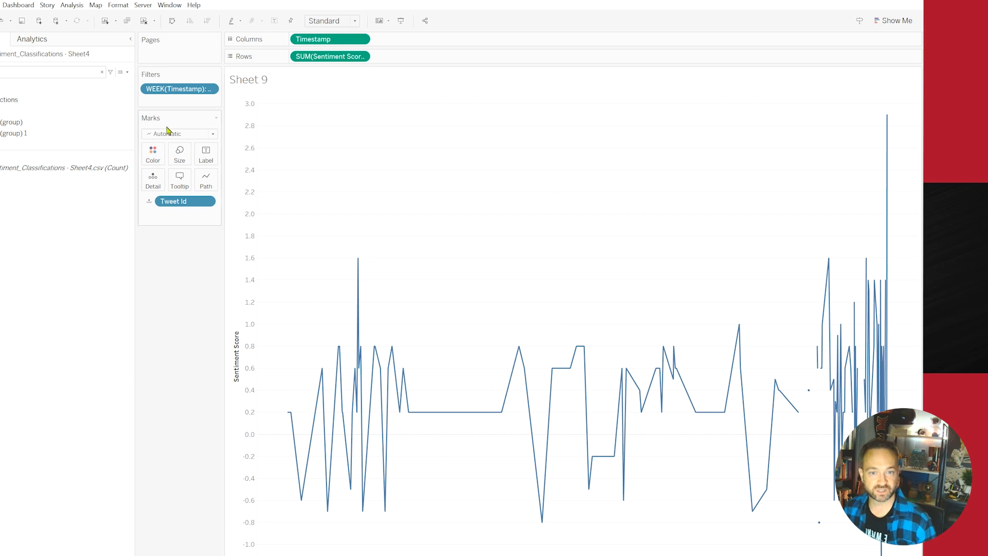
Change the mark type to Shape and assign Sentiment Label (group) 1 to the mark shapes.
left_click(168, 133)
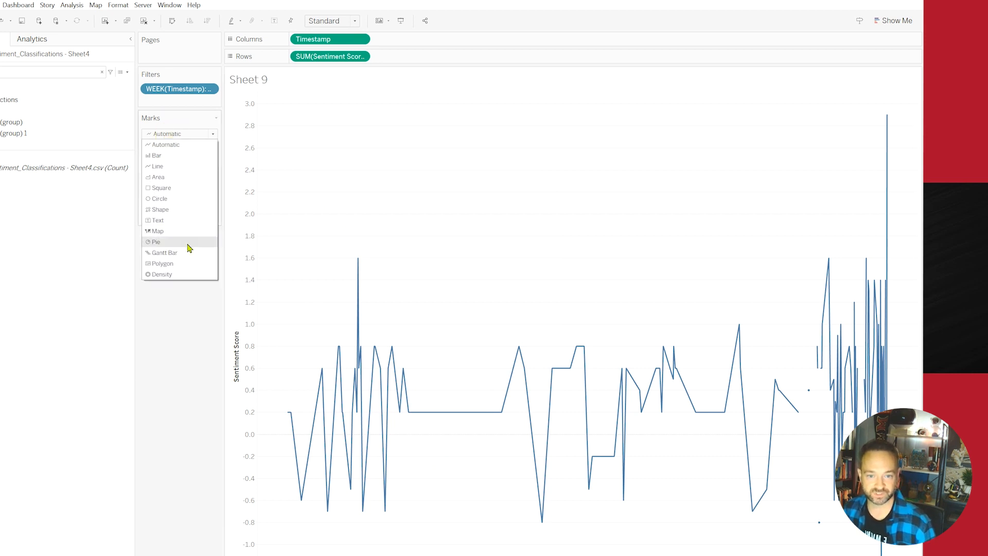
left_click(187, 210)
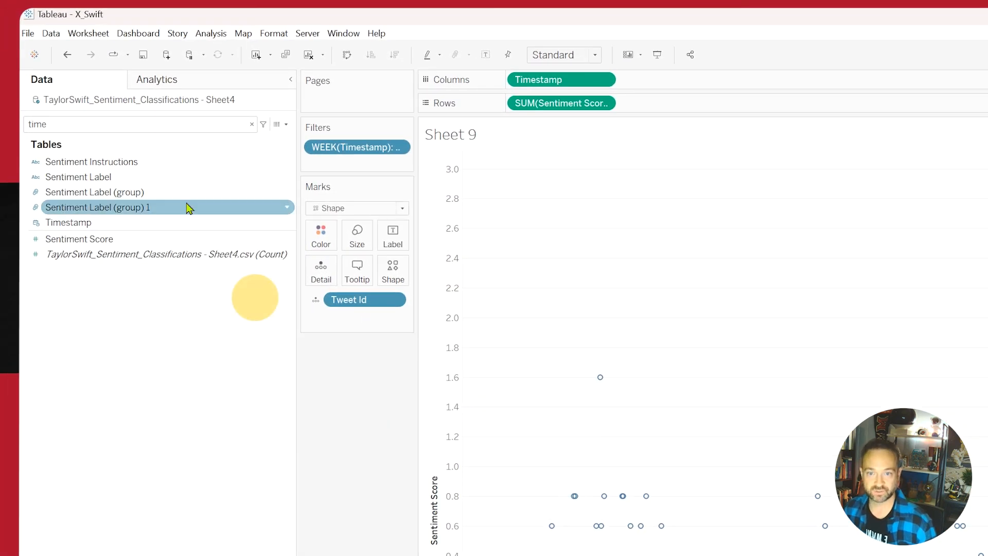
left_click_drag(168, 215, 398, 280)
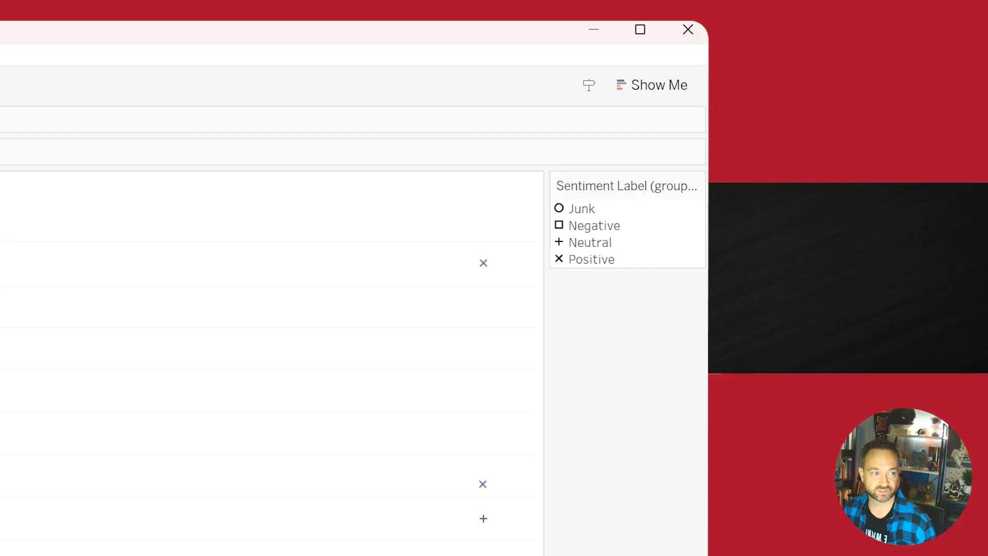
Exclude the Junk sentiment from the chart and enlarge the marks.
right_click(588, 212)
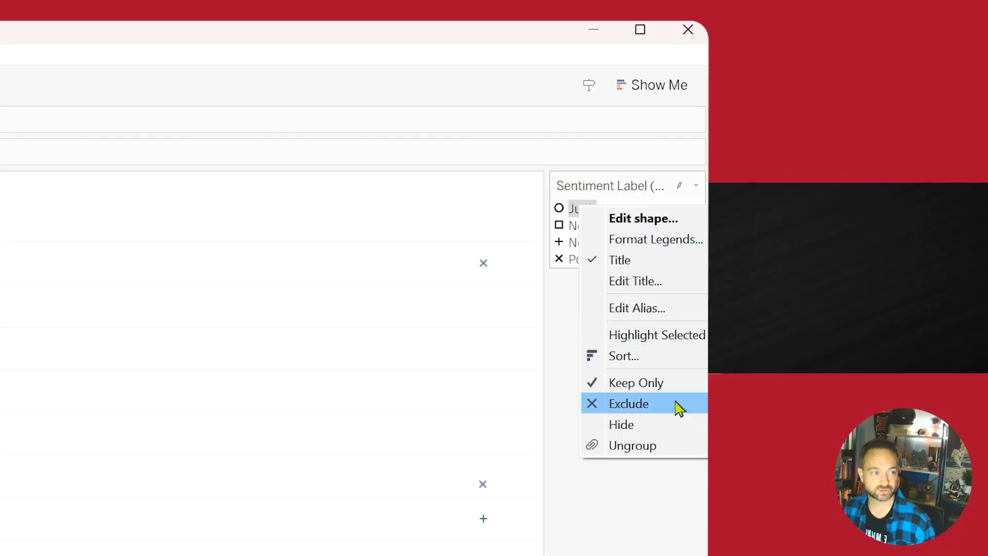
left_click(669, 425)
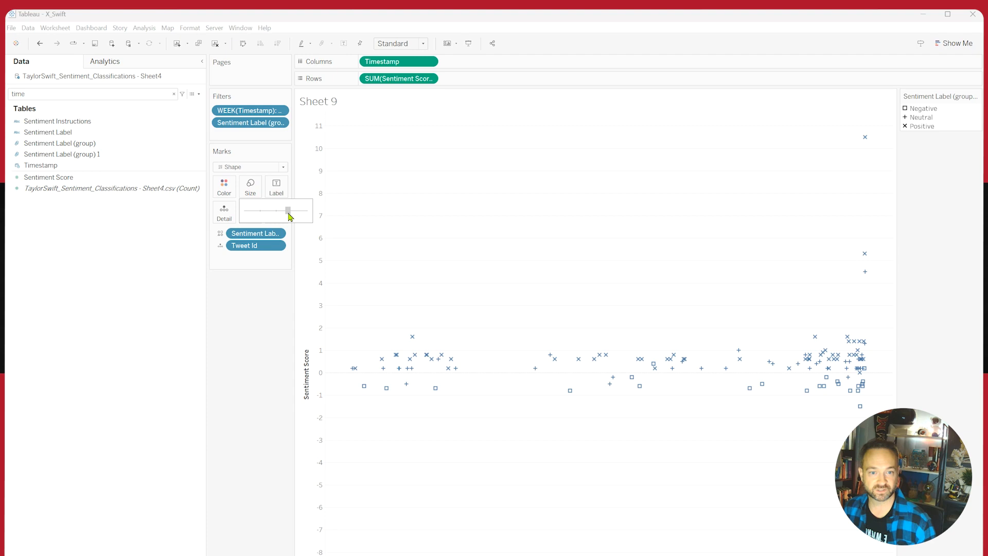
left_click_drag(290, 216, 289, 216)
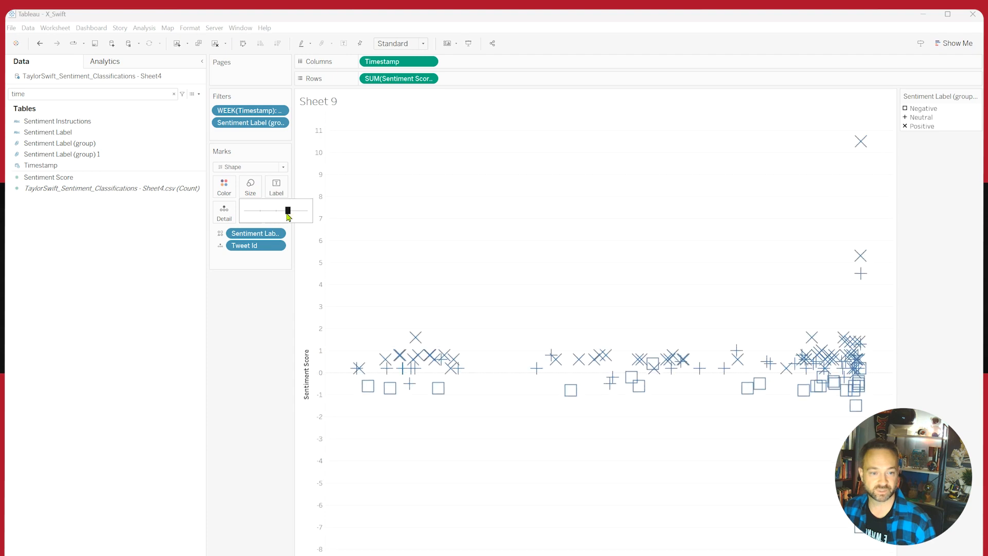
Assign the Filled shape palette to the negative, neutral and positive sentiment marks.
left_click(276, 211)
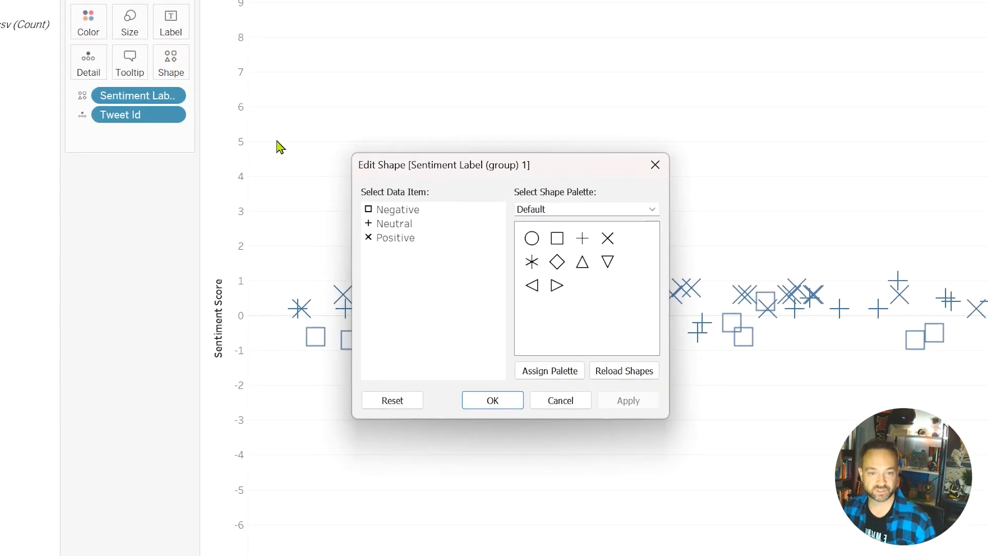
left_click(590, 220)
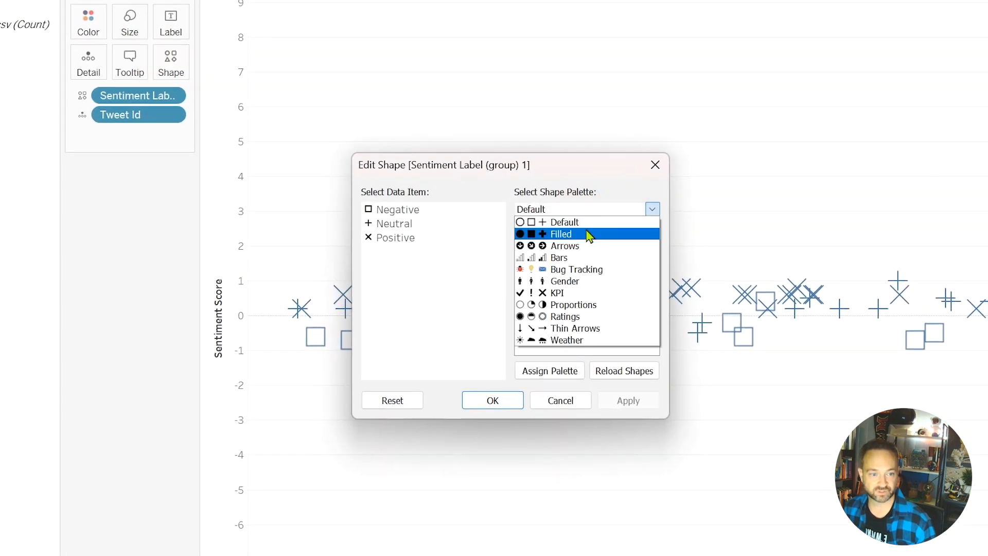
left_click(589, 234)
left_click(550, 372)
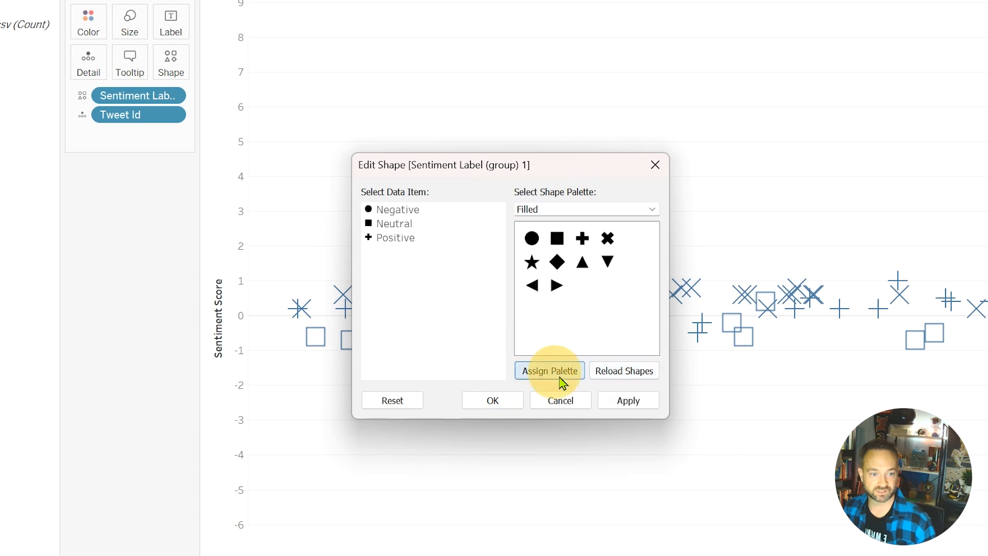
left_click(629, 400)
left_click(493, 400)
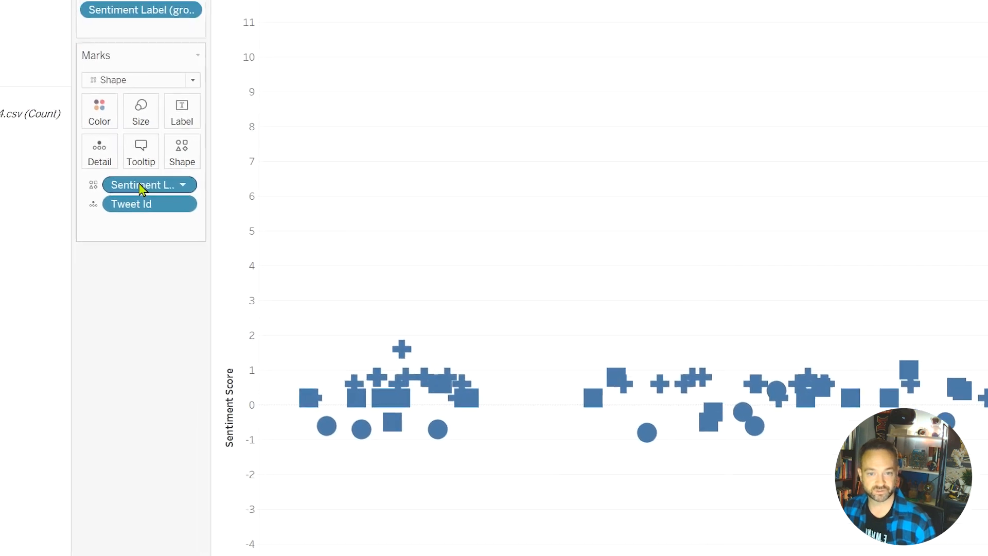
Color the marks by sentiment label and lower their opacity so overlapping points show through.
left_click_drag(142, 188, 112, 123)
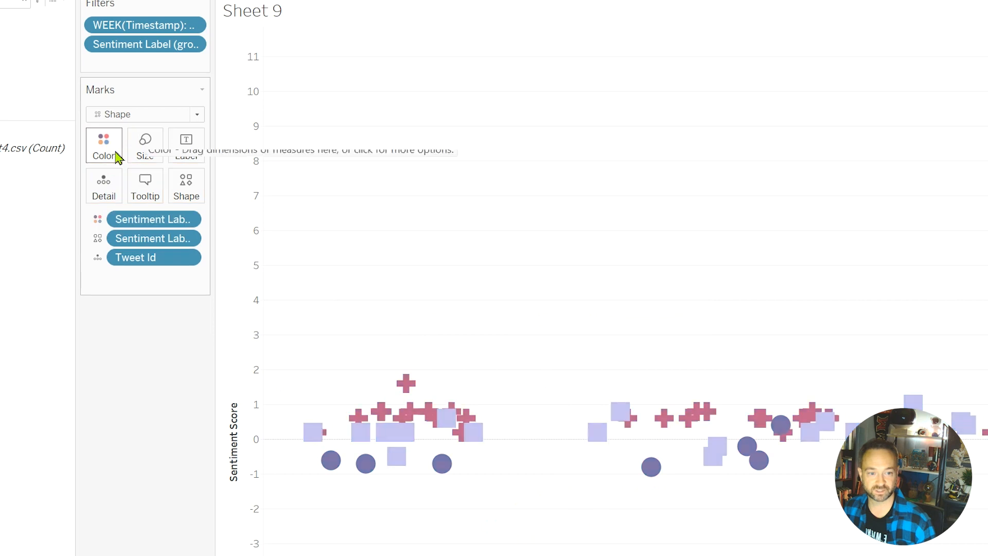
left_click(105, 145)
left_click_drag(147, 227, 122, 233)
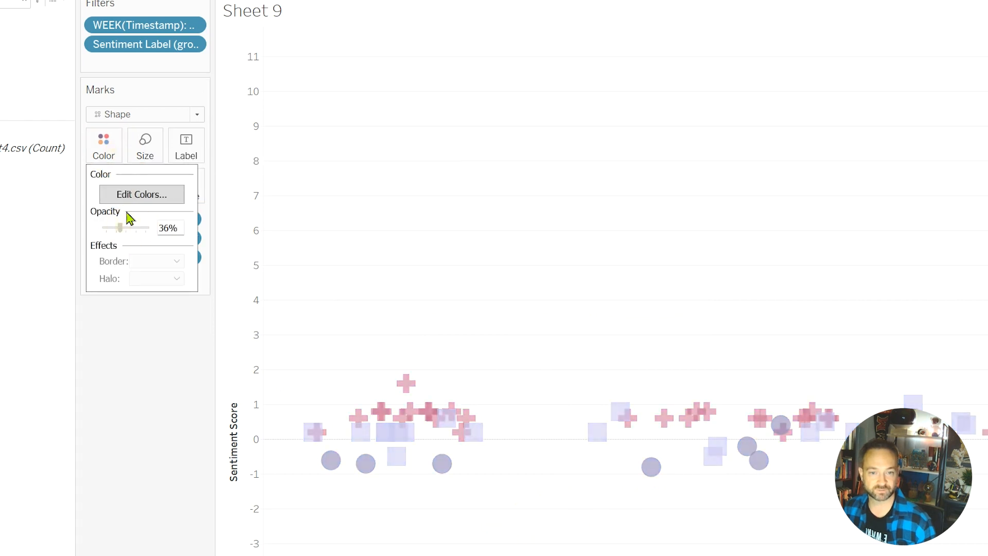
left_click(137, 344)
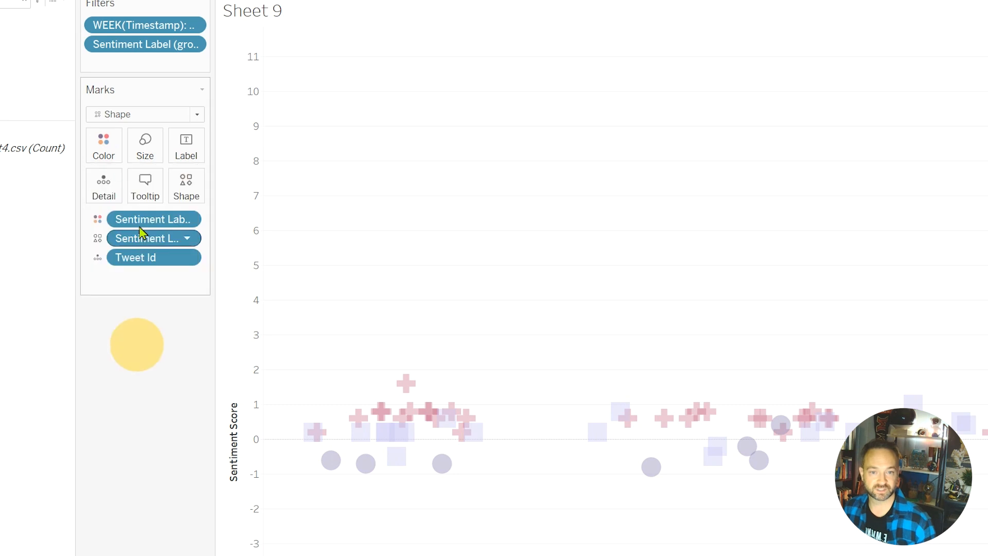
Reduce the size of the sentiment marks.
left_click(138, 155)
left_click(189, 186)
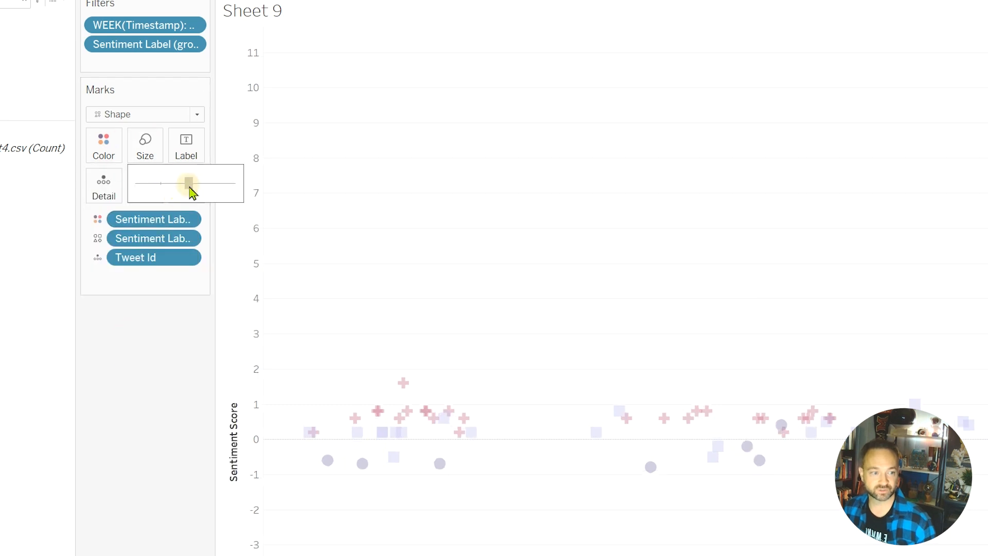
left_click(132, 414)
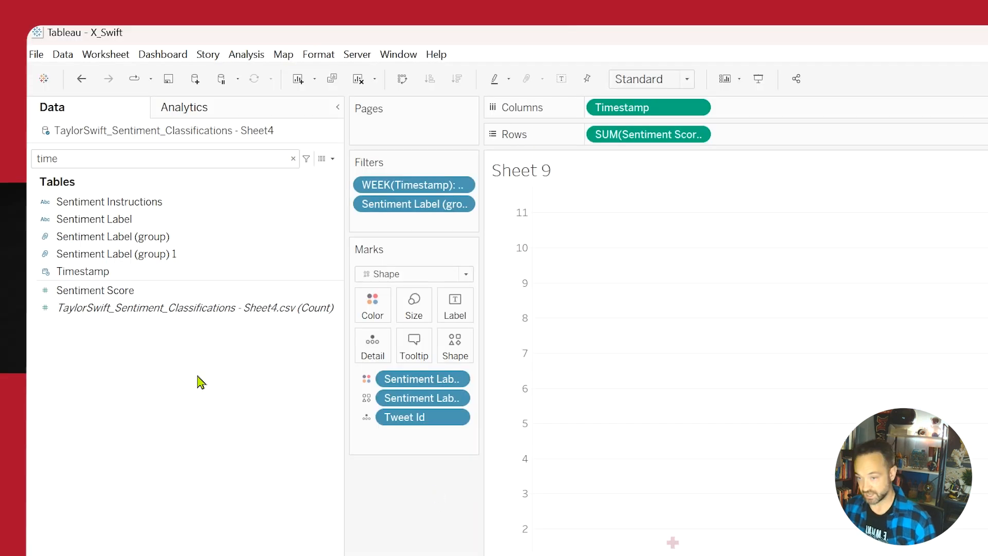
Search the data fields for "usern" and label the marks with Username.
left_click(35, 159)
type("usern")
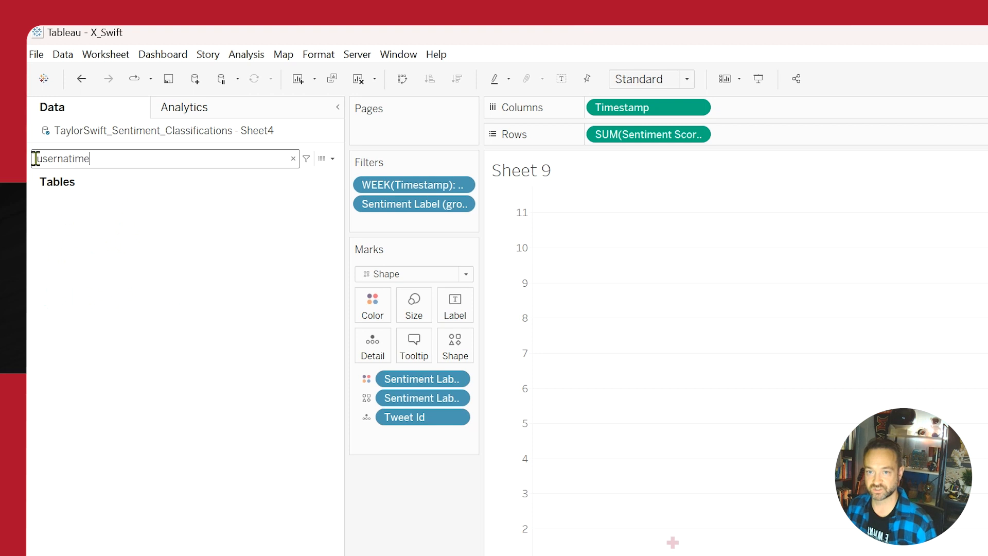
left_click_drag(128, 205, 439, 323)
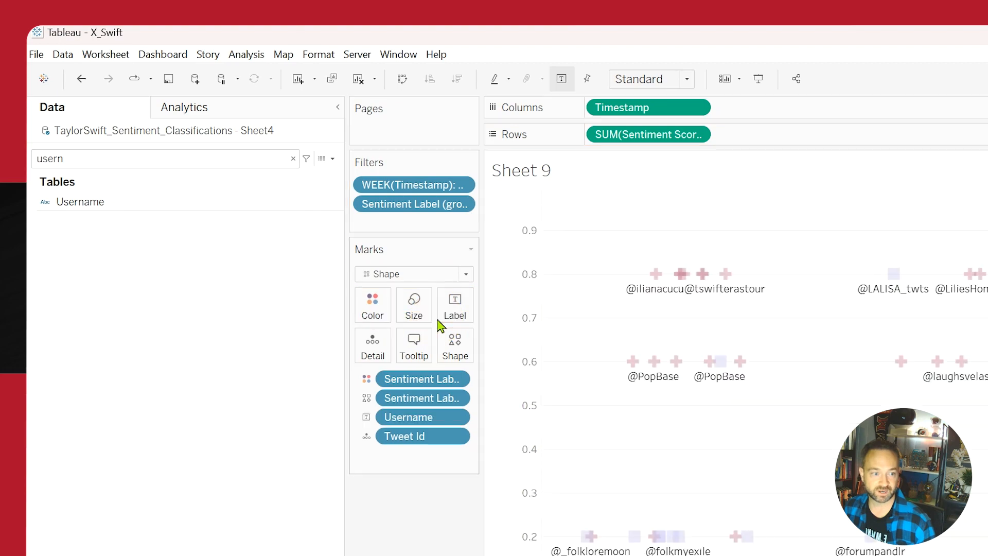
Format the username labels in bold with the font color matching the mark color.
left_click(454, 306)
left_click(532, 393)
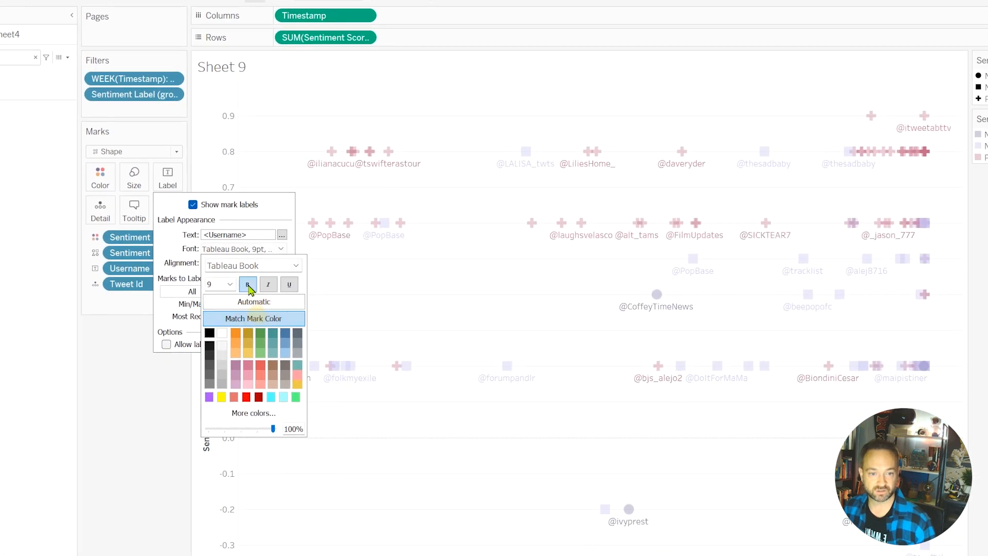
left_click(248, 286)
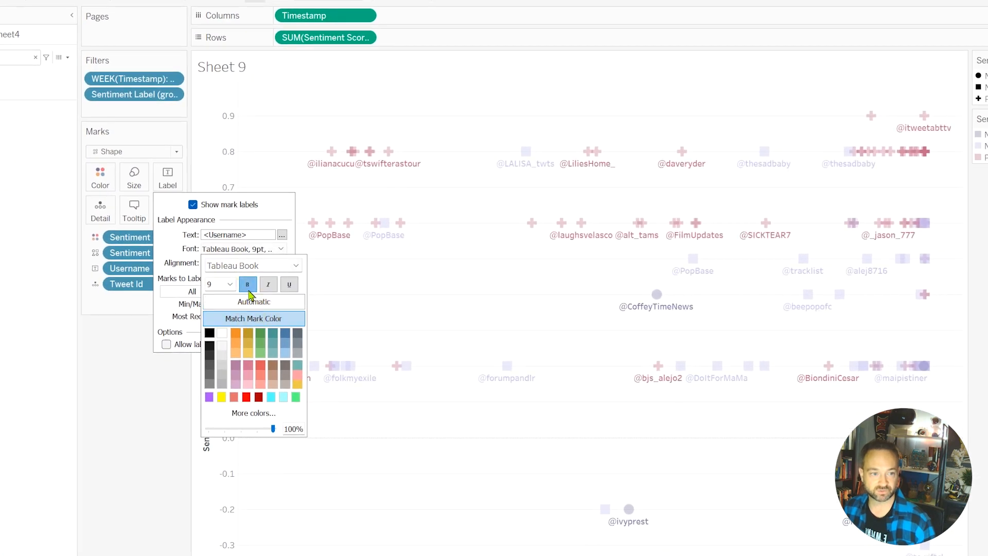
left_click(17, 435)
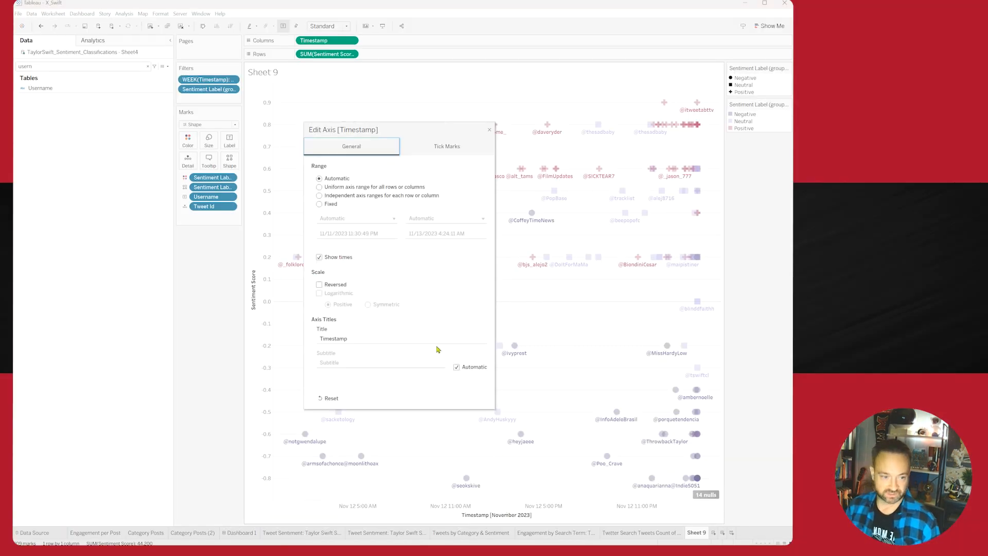
Clear the title of the Timestamp axis and hide the chart's nulls indicator.
double_click(417, 337)
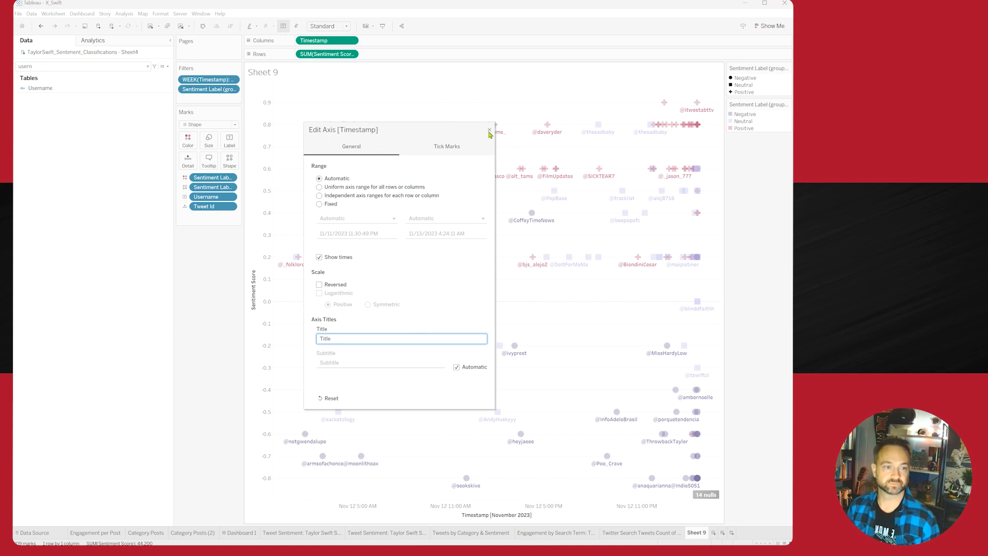
left_click(490, 131)
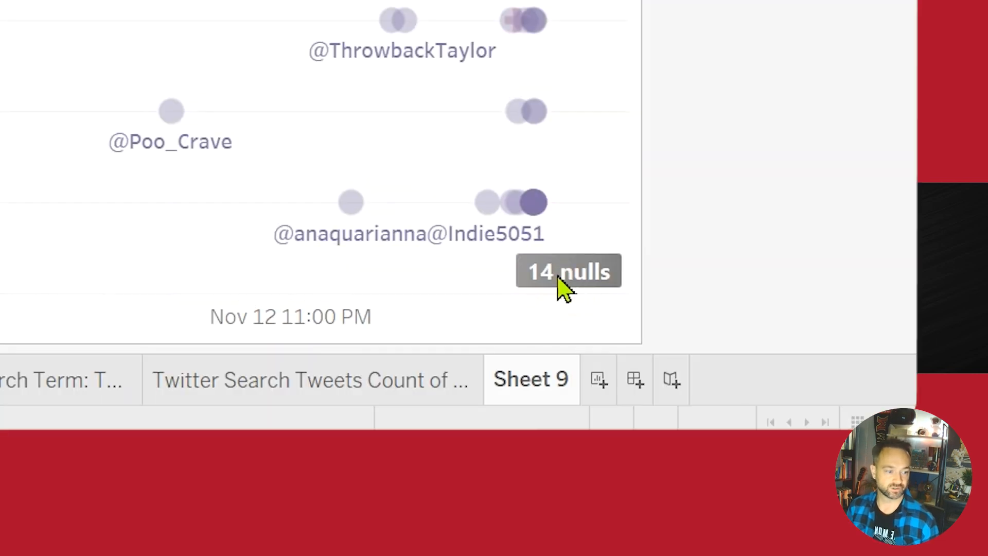
left_click(564, 278)
left_click(543, 263)
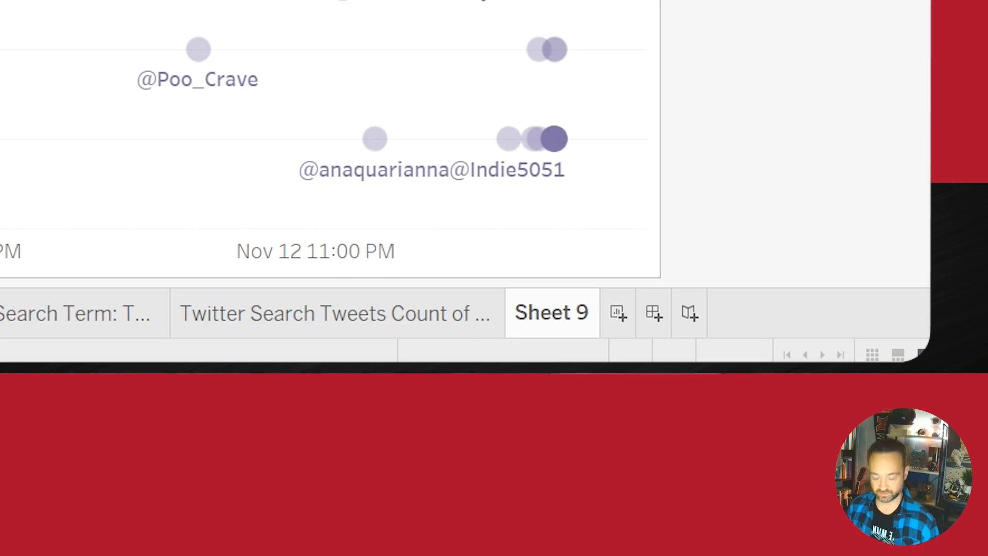
Rename the Sheet 9 worksheet as "Tweets by Sentiment Score about Taylor Swift".
double_click(549, 335)
type("Tweets by Sentiment Score")
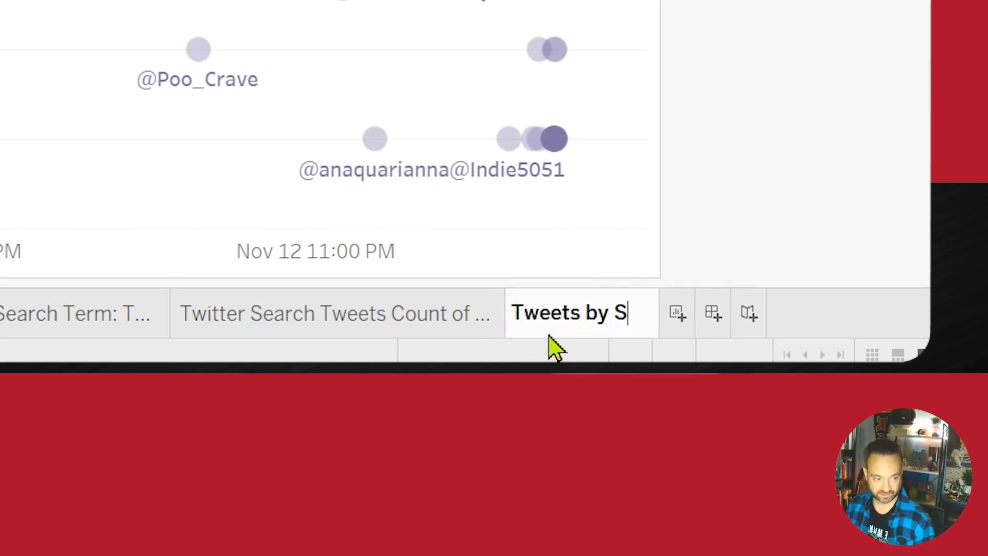
type(" about Taylor Swift")
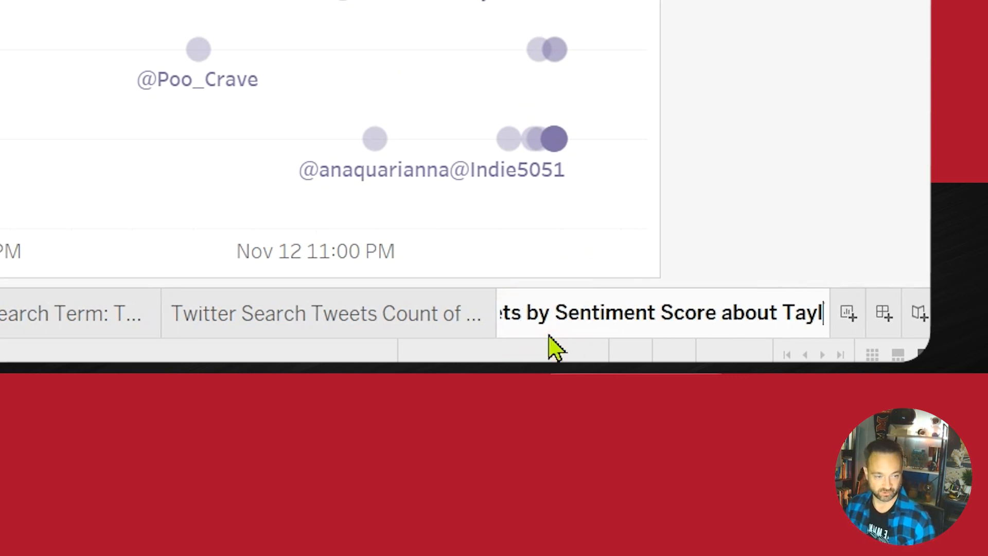
key("Return")
Duplicate the sentiment score worksheet and remove the Username labels from the copy's marks.
right_click(549, 332)
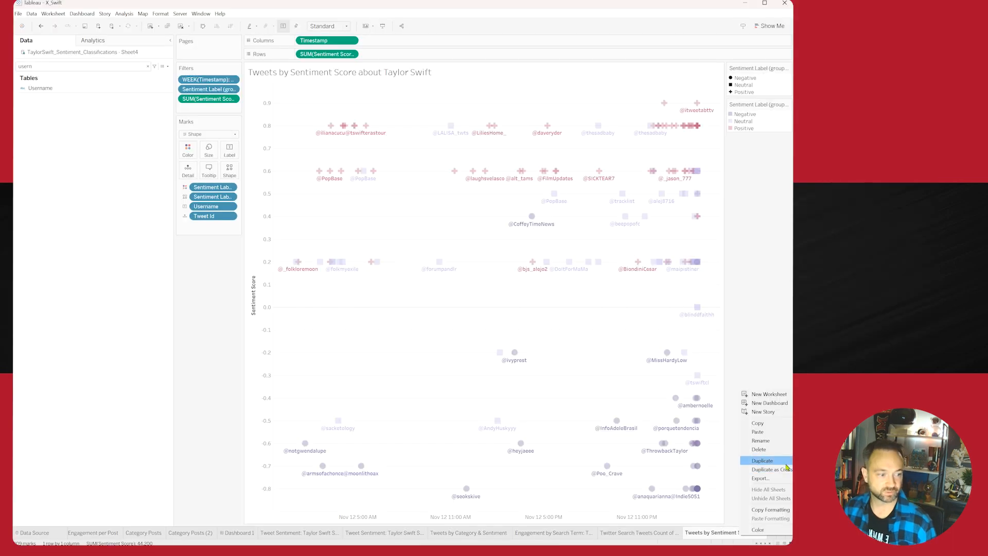
left_click(786, 463)
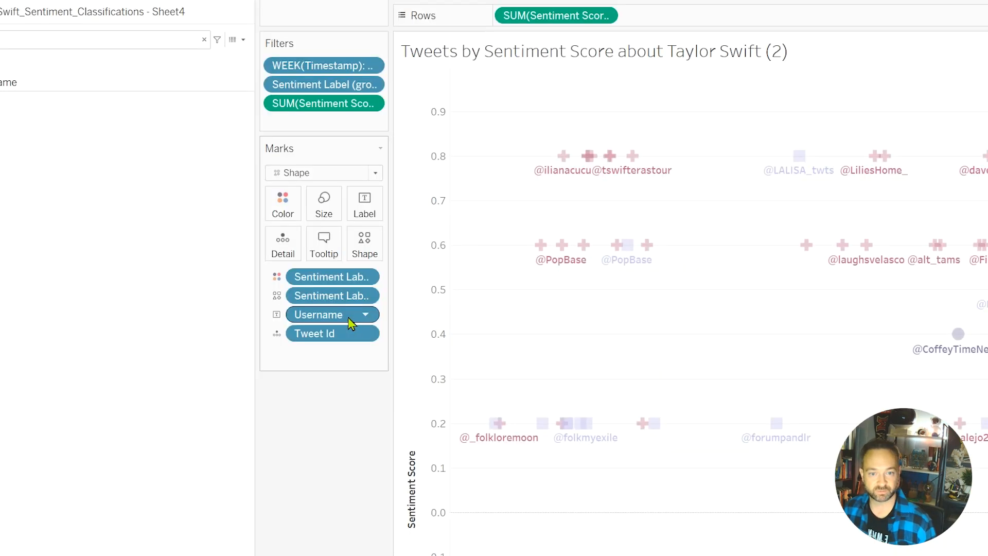
left_click_drag(348, 317, 134, 354)
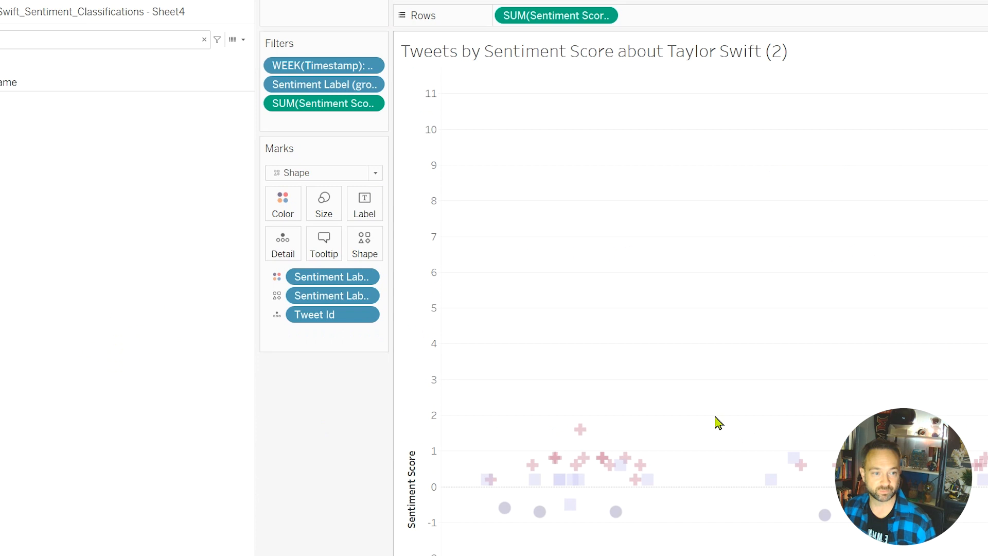
Annotate the highest Positive mark with the default field text and move the annotation into the empty area left of it.
mouse_move(987, 126)
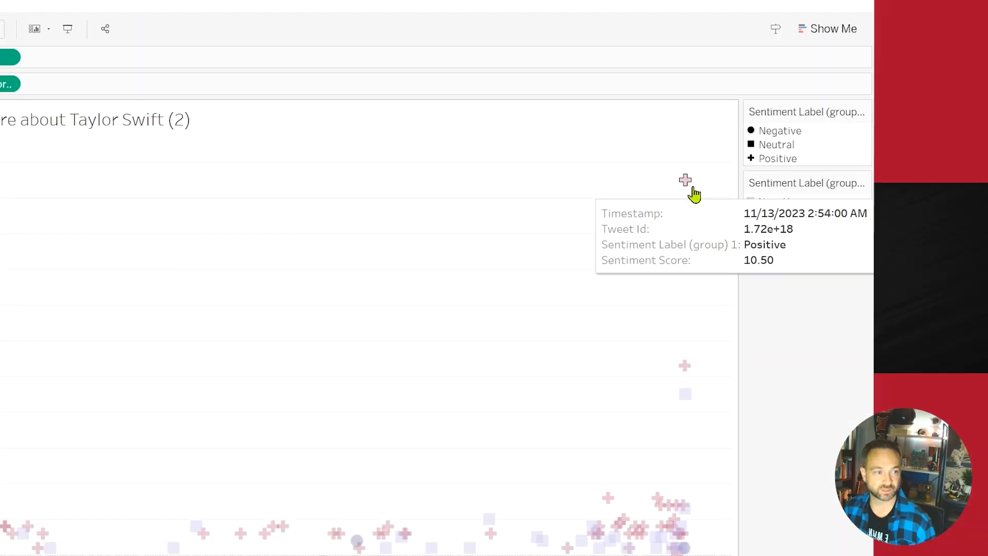
right_click(694, 194)
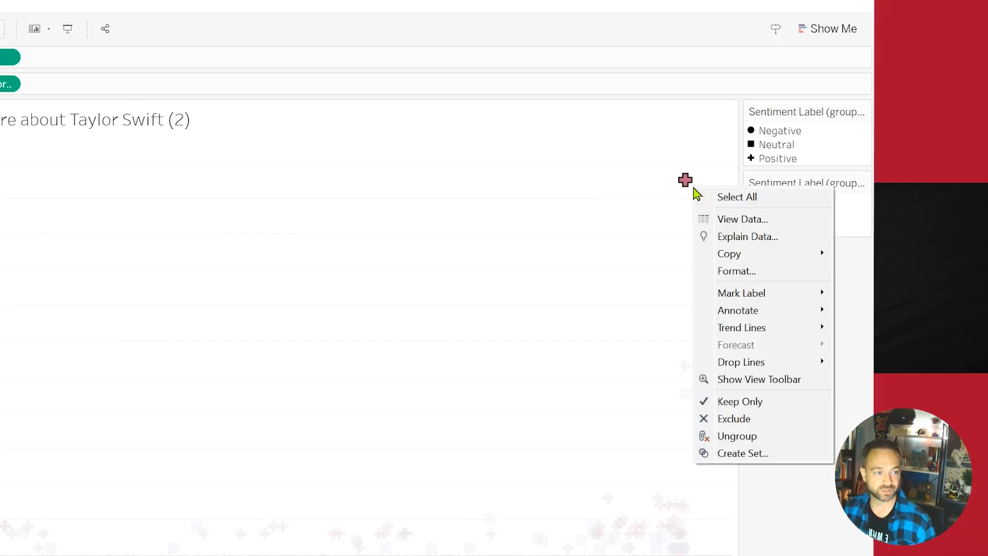
mouse_move(721, 311)
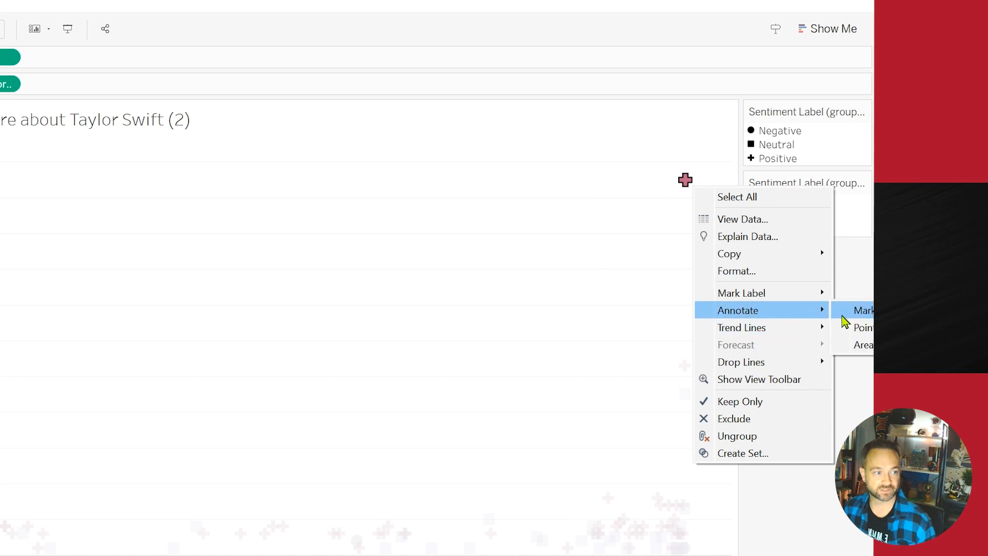
left_click(857, 311)
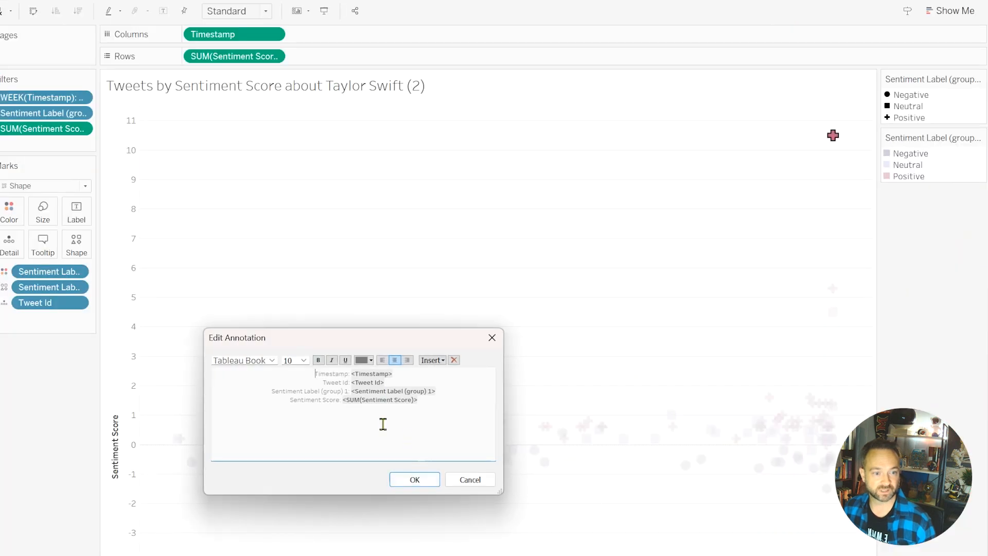
left_click(415, 480)
mouse_move(822, 167)
left_mouse_down()
mouse_move(507, 275)
mouse_move(506, 233)
mouse_move(223, 227)
left_mouse_up()
left_click(7, 419)
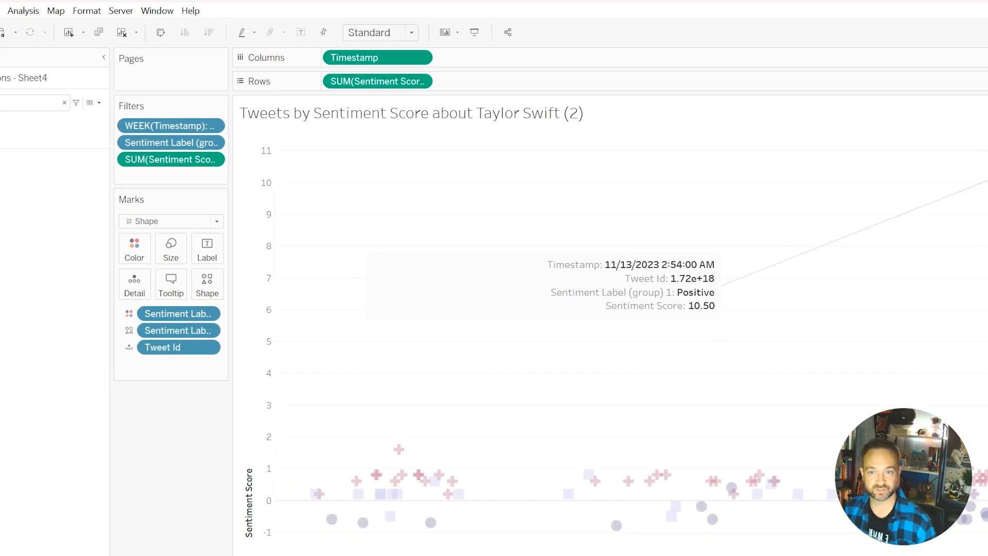
Search the data fields for "text" and add the Text field to both the marks' detail and their tooltip.
double_click(203, 155)
type("text")
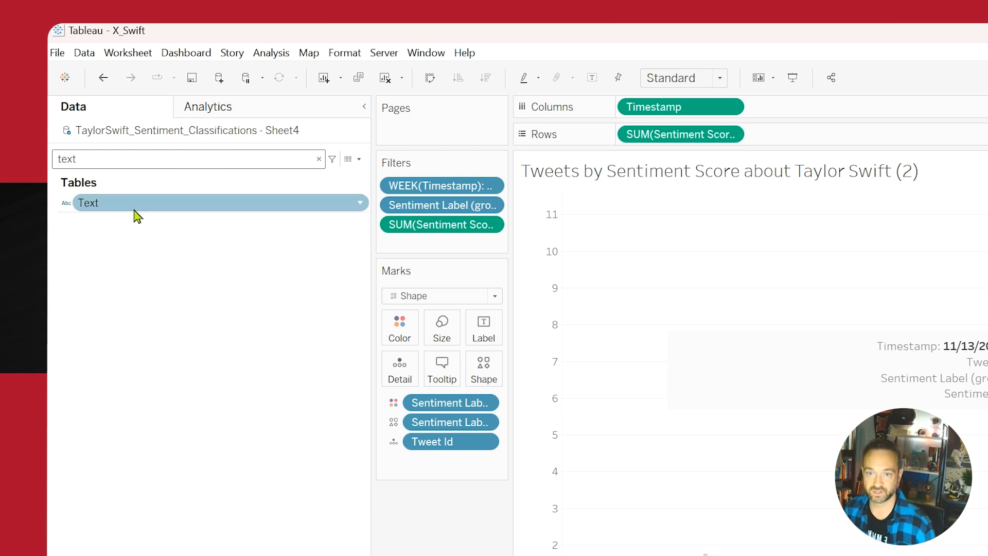
left_click_drag(136, 215, 409, 383)
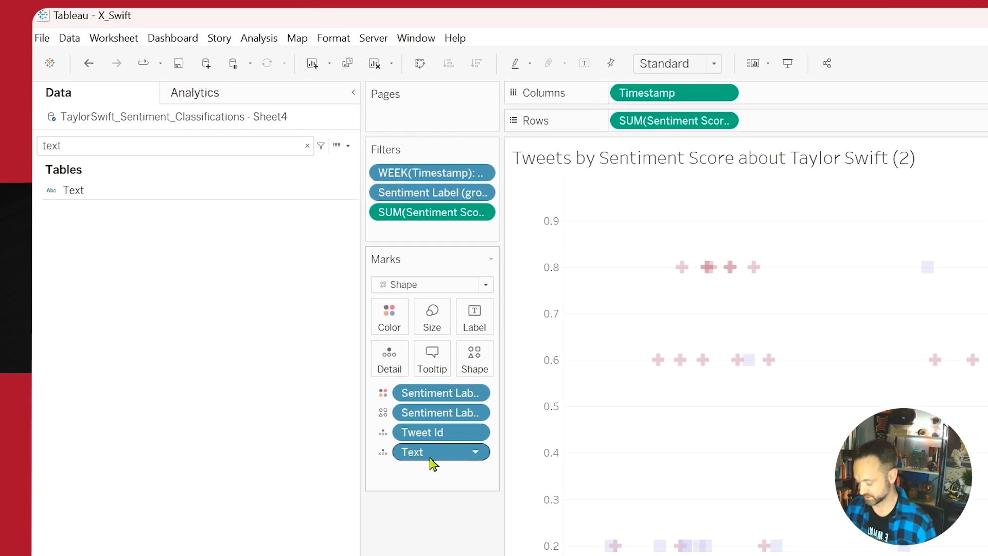
left_click_drag(438, 461, 441, 369)
left_click_drag(294, 212, 294, 213)
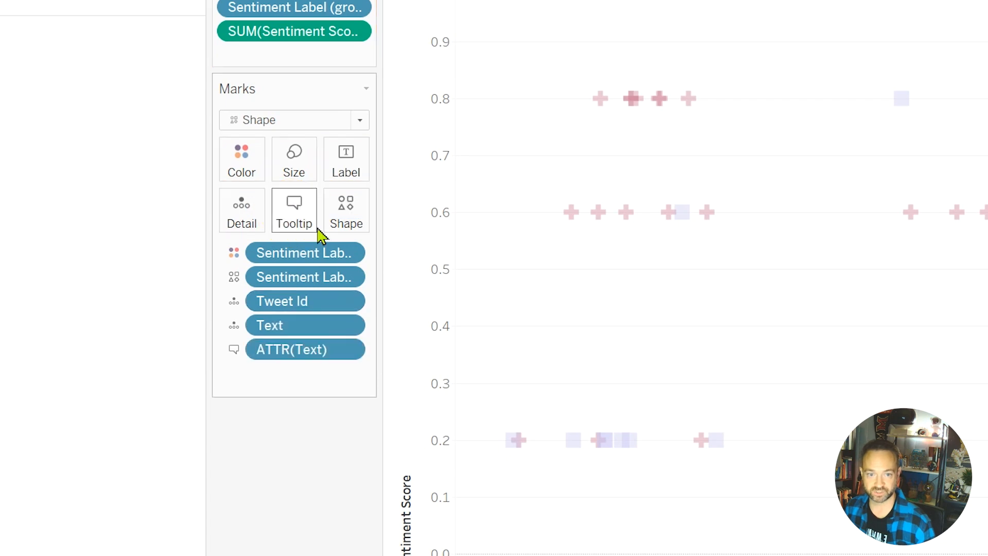
left_click(987, 434)
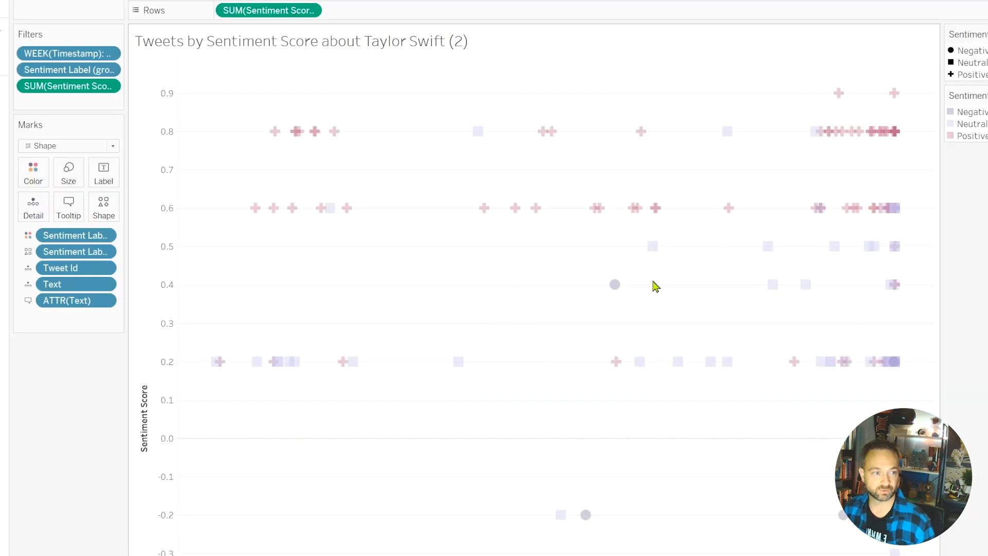
Start a mark annotation on the Negative mark at score 0.4 and delete every line except the Text field line.
right_click(615, 286)
mouse_move(684, 399)
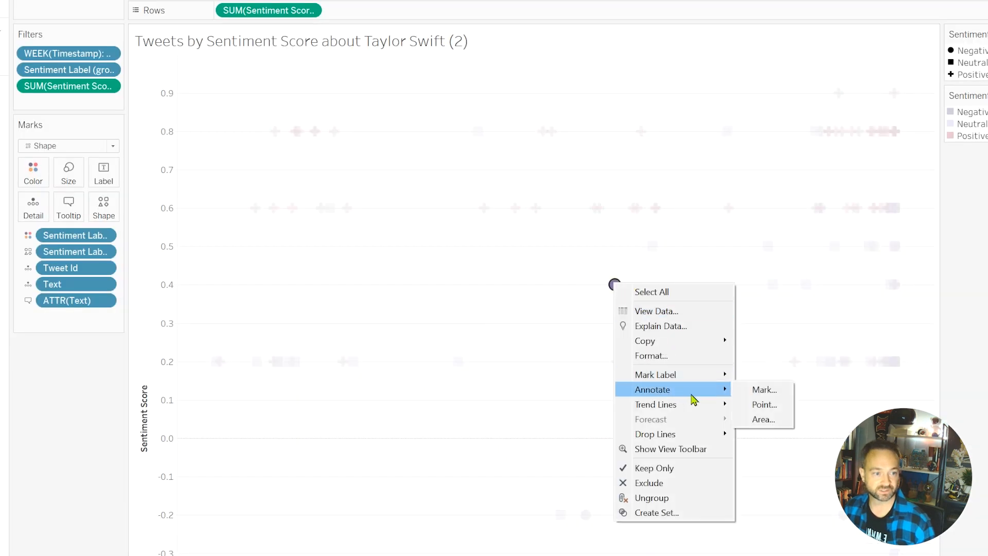
left_click(761, 392)
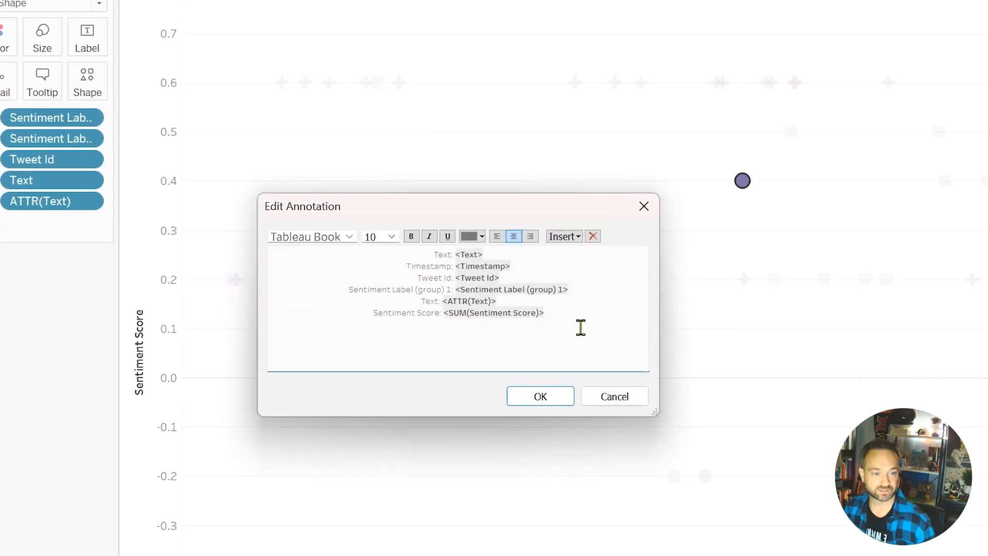
left_click(572, 178)
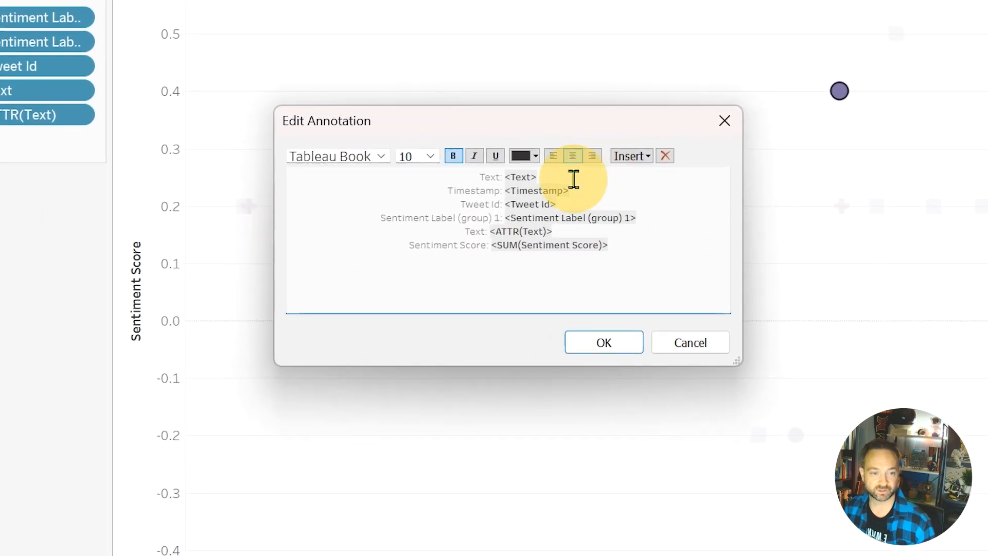
key("shift+Down")
key("shift+Down")
key("shift+Down")
key("shift+Down")
key("shift+Down")
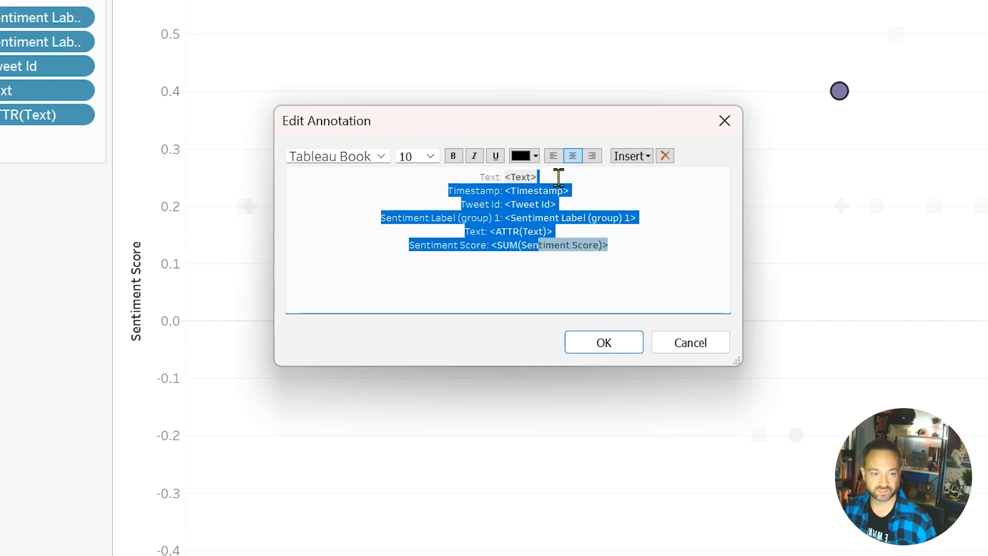
key("Delete")
Strip the "Text:" prefix before the annotation's Text field, apply the annotation and place its box left of the mark.
left_click_drag(457, 185, 492, 181)
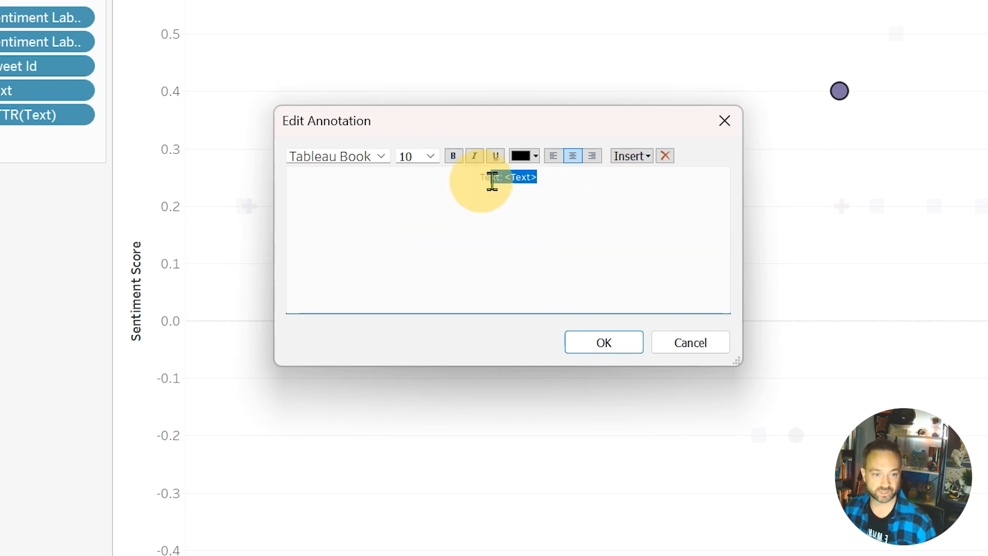
left_click(630, 157)
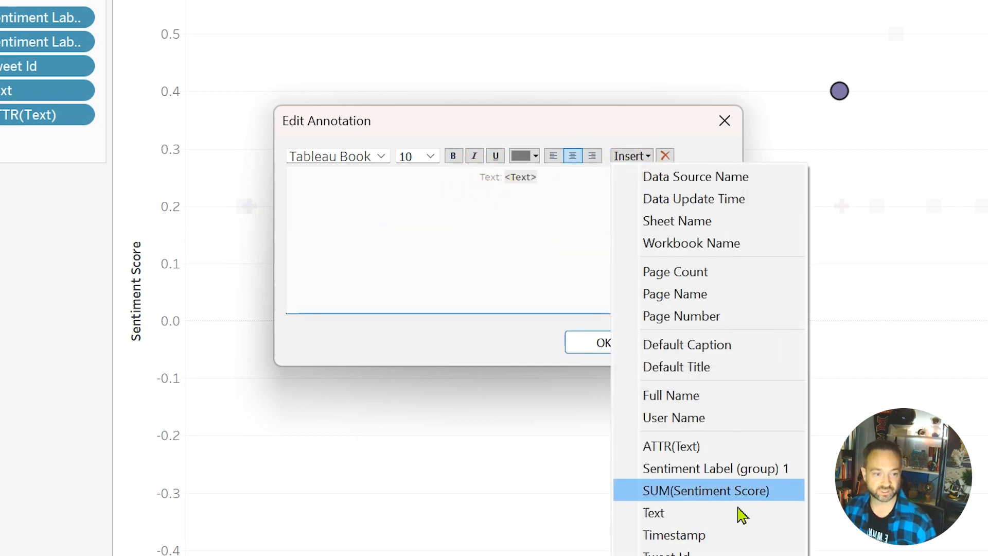
left_click(515, 236)
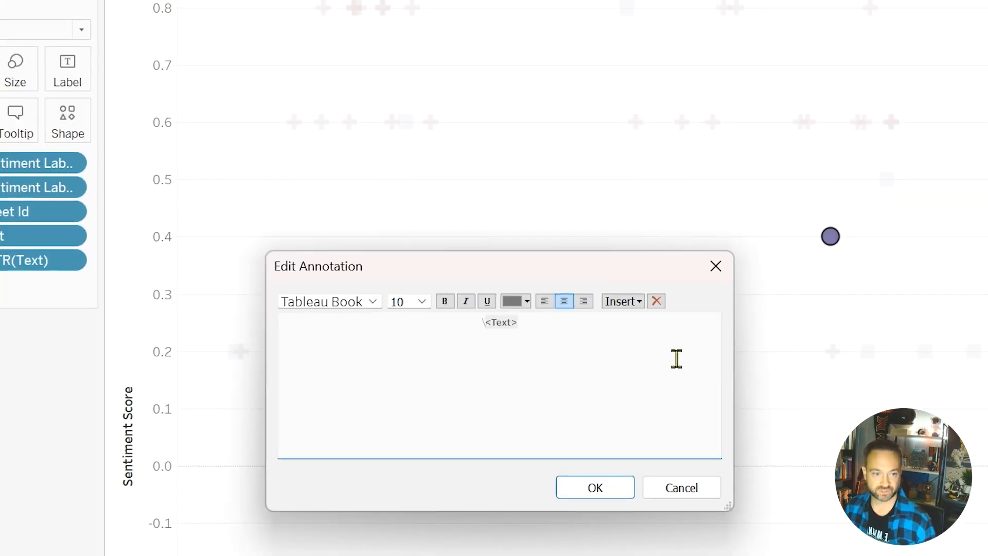
left_click(604, 342)
mouse_move(654, 250)
left_mouse_down()
mouse_move(408, 331)
mouse_move(375, 293)
left_mouse_up()
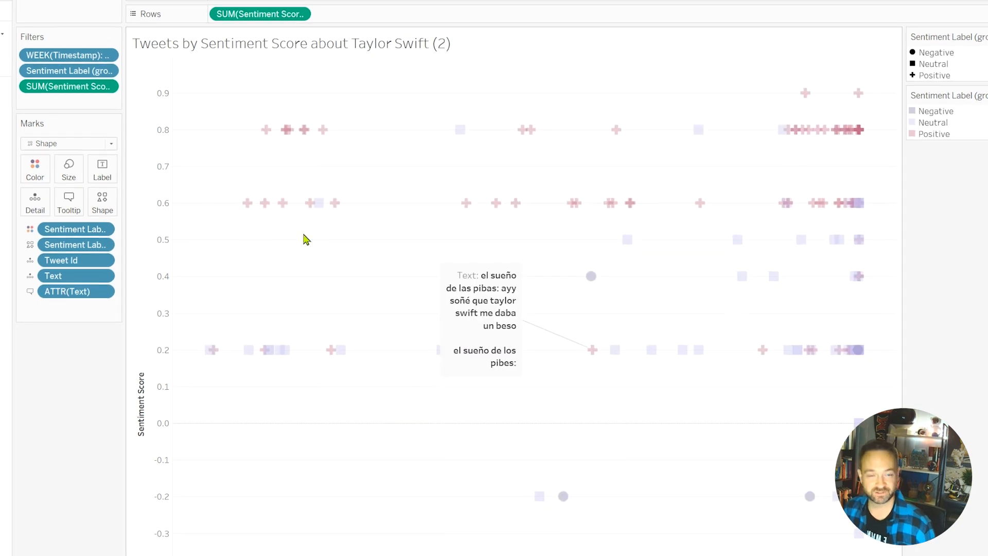